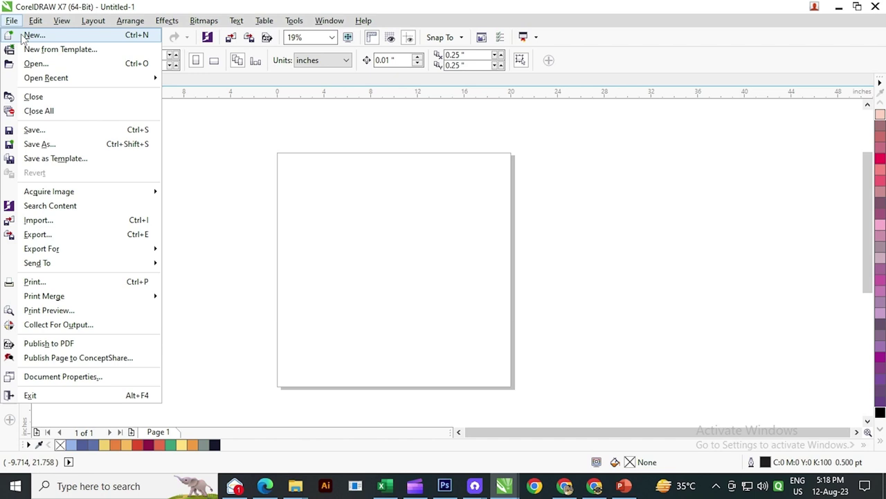
- Paste the copied feather image into the new document and move it onto the page
click(208, 175)
key(ctrl+v)
scroll(253, 240, down, 2)
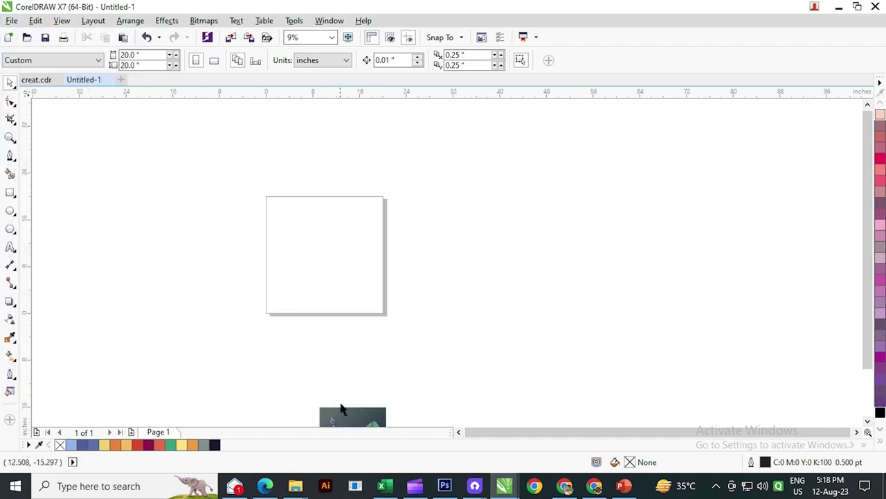
drag(340, 409, 323, 239)
- Enlarge the feather image to about 14.65 x 11.53 in and lock it in place
scroll(323, 239, up, 2)
drag(402, 306, 421, 328)
right_click(333, 236)
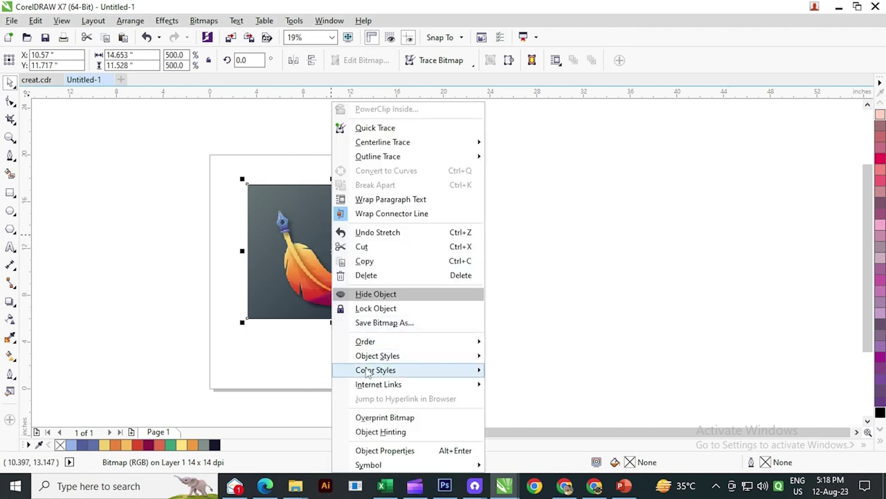
click(374, 309)
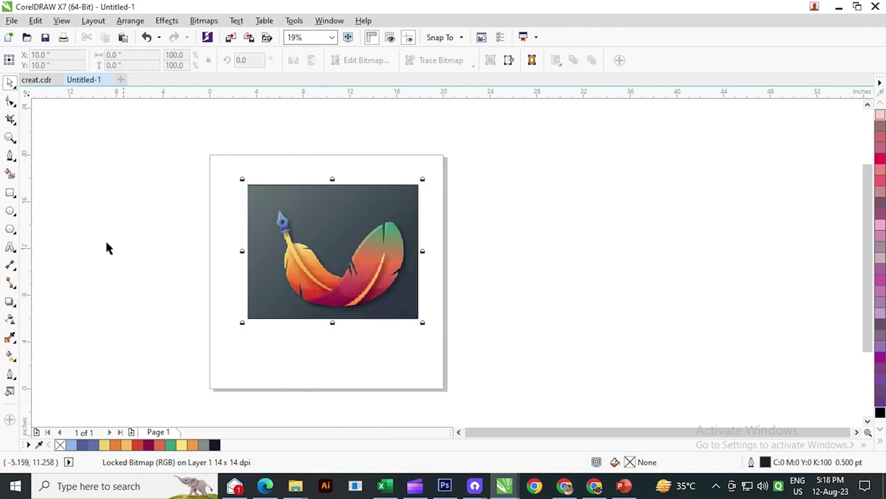
- Trace the pen nib's left edge with the Pen tool, from its tip through the inner bend to the left corner
click(10, 157)
scroll(284, 218, up, 3)
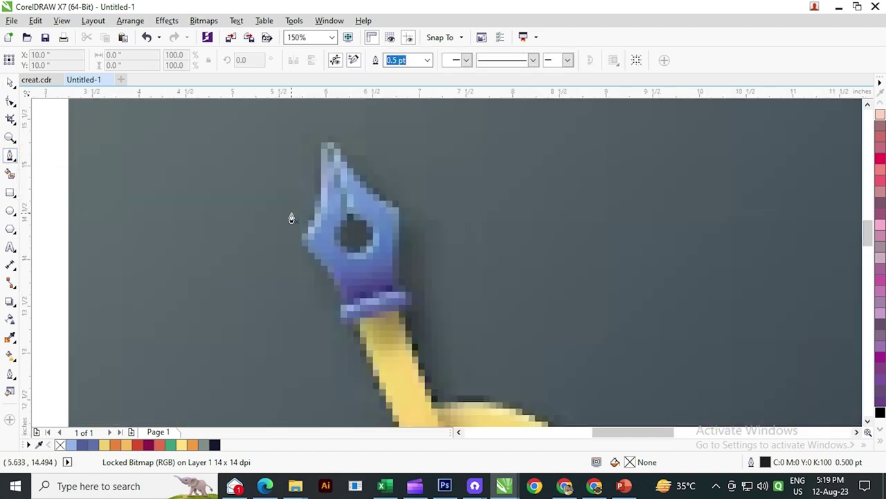
drag(321, 206, 315, 230)
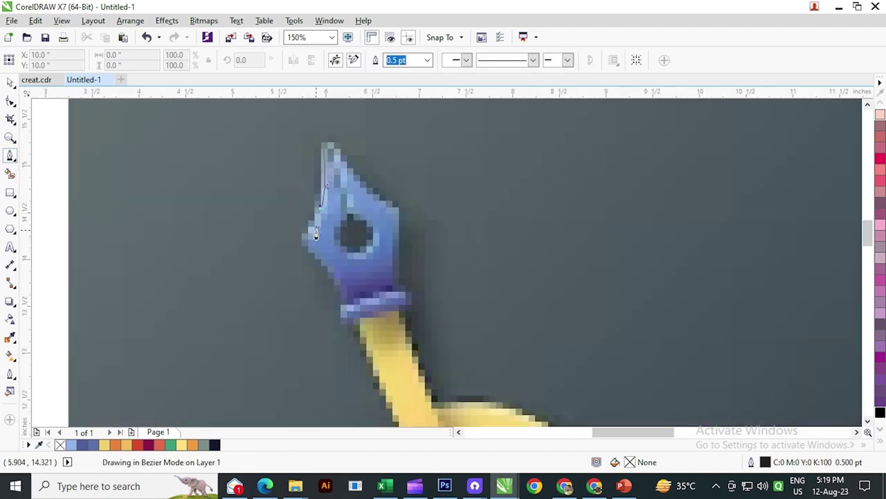
double_click(323, 212)
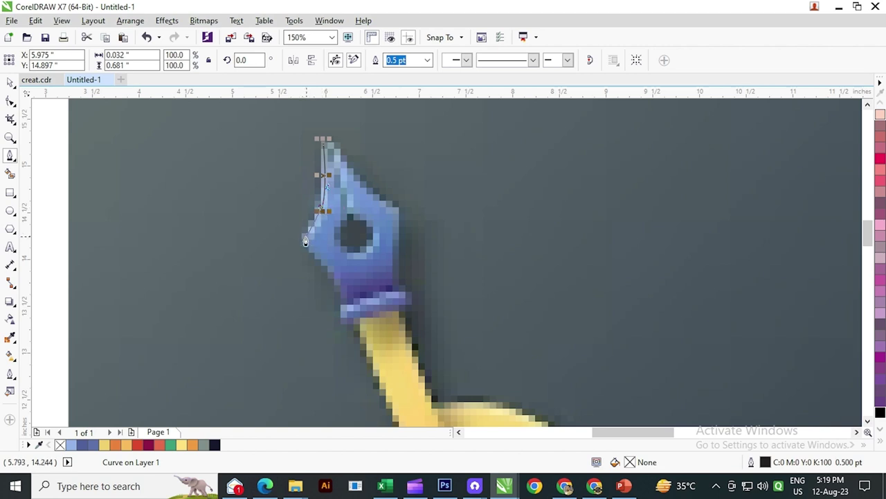
click(304, 237)
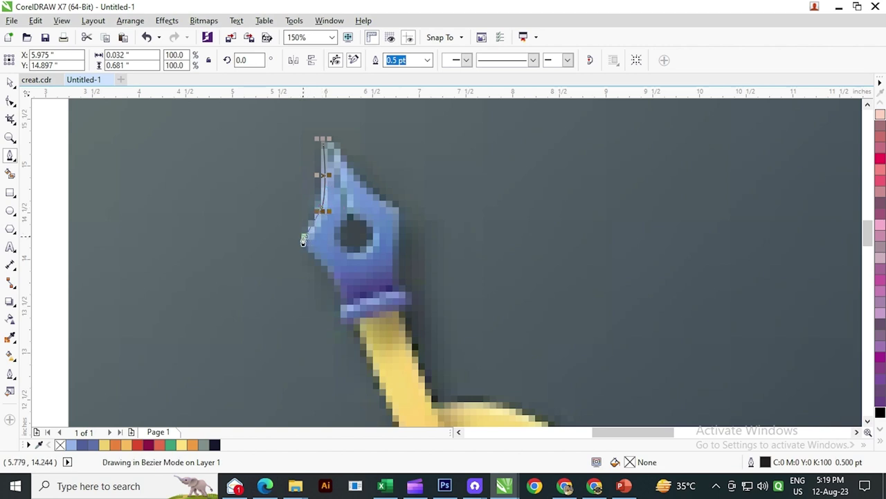
click(331, 276)
drag(352, 295, 347, 286)
key(ctrl+z)
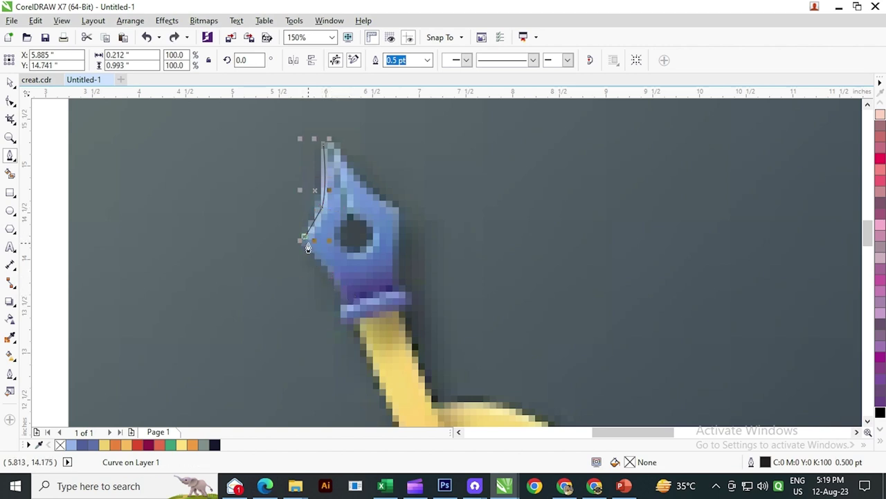
- Continue the nib outline down its lower left side, across the base and up the right edge, closing it at the tip
scroll(309, 243, up, 1)
click(353, 295)
scroll(323, 273, down, 1)
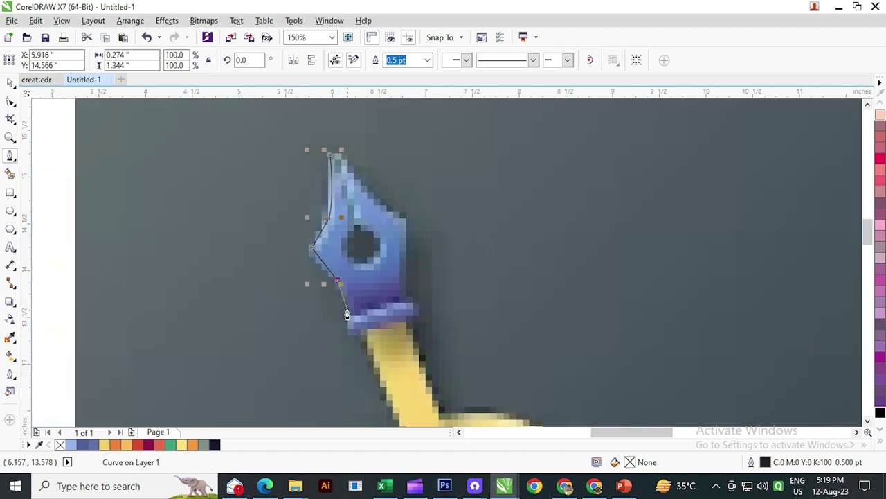
drag(347, 315, 407, 267)
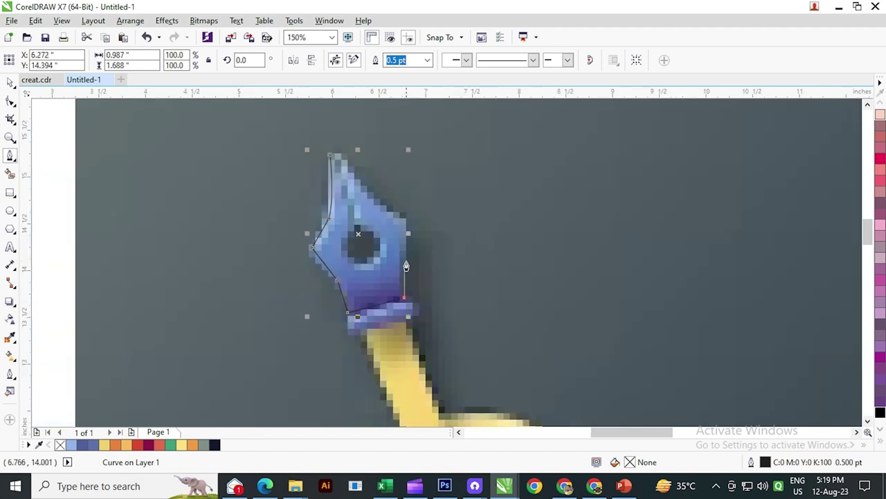
click(406, 225)
drag(342, 157, 320, 116)
alt+click(342, 157)
click(331, 155)
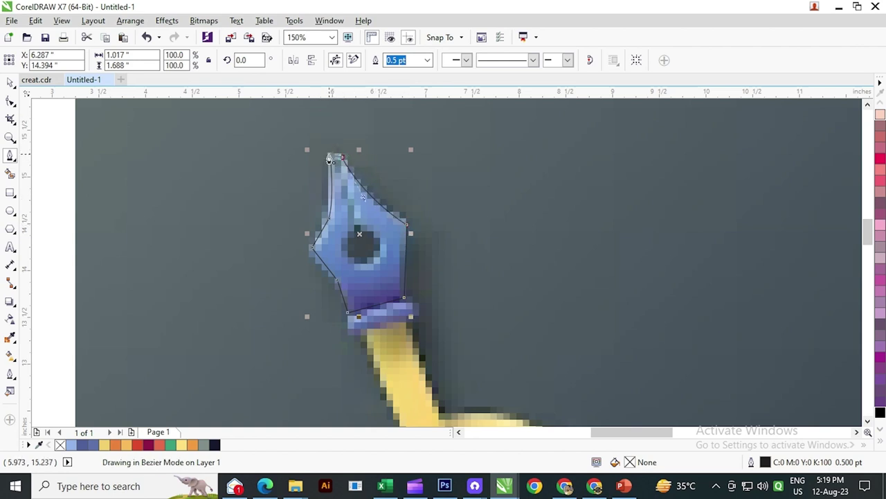
- Delete the extra node at the nib's tip with the Shape tool and adjust the remaining tip node and its curve
click(10, 100)
scroll(343, 152, up, 2)
double_click(336, 183)
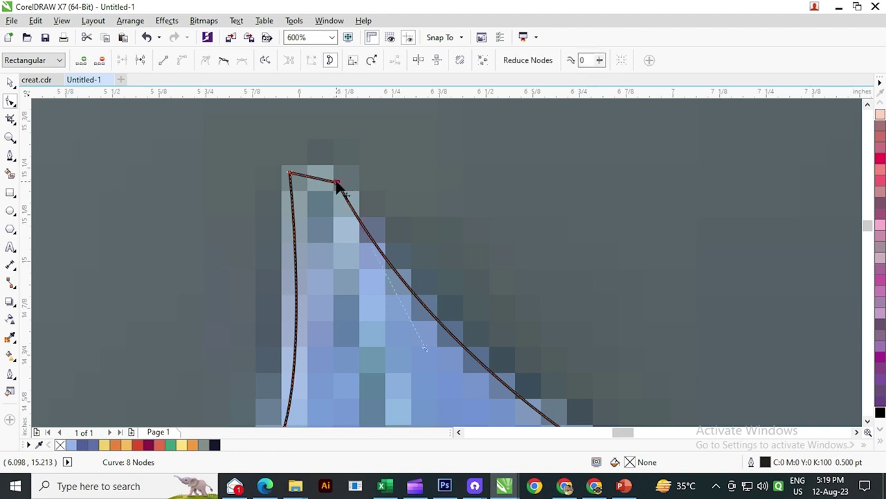
click(290, 173)
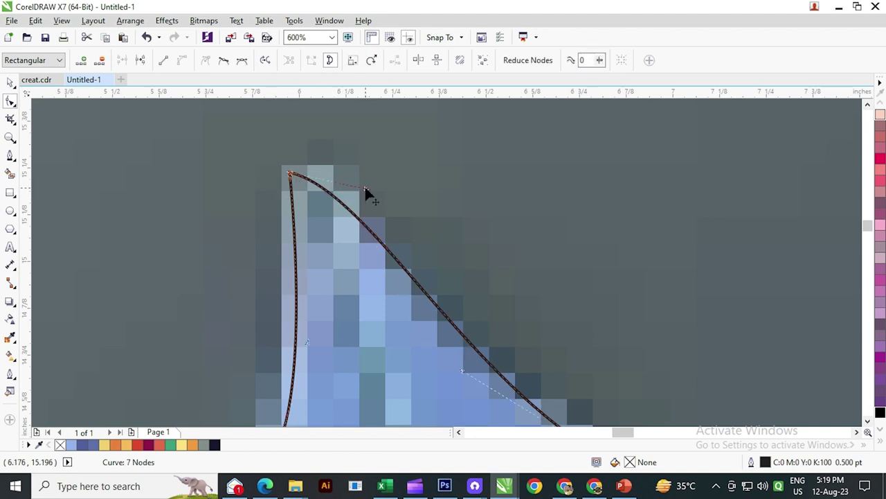
drag(365, 186, 304, 180)
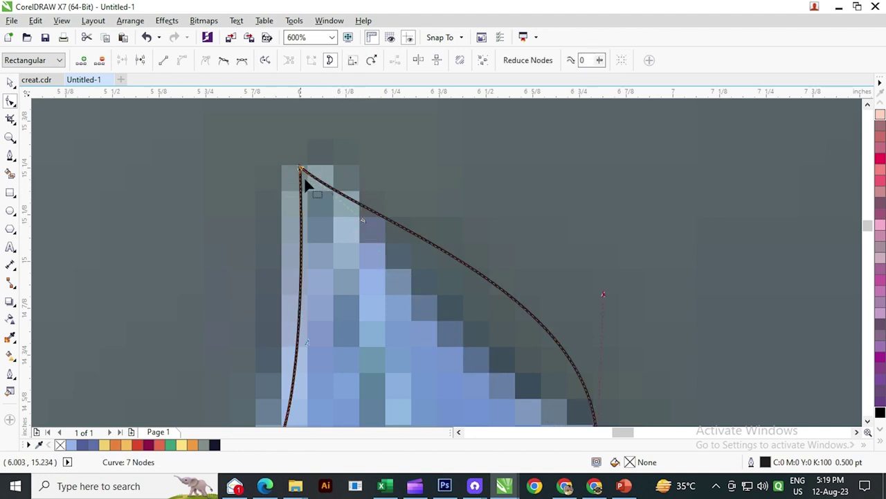
- Fit the nib outline's side edges to the image, making the right corner a cusp and deleting a surplus node
scroll(601, 302, down, 2)
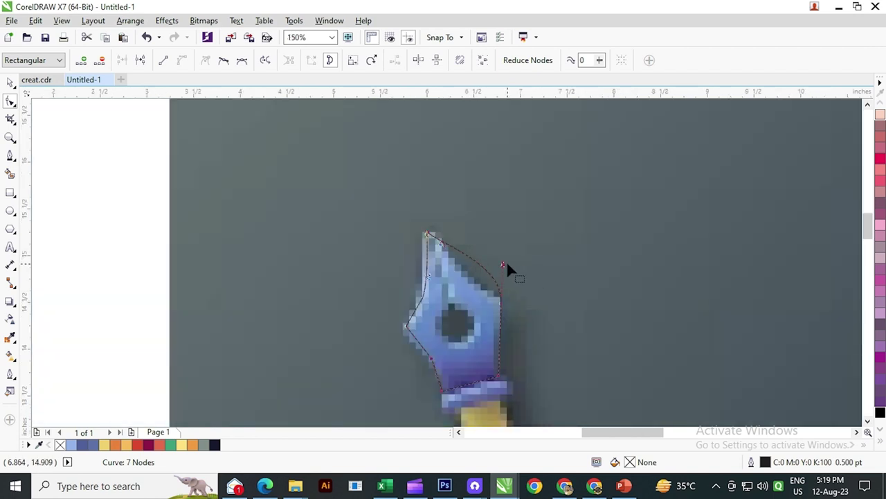
mouse_move(504, 266)
mouse_down()
mouse_move(465, 278)
mouse_move(500, 264)
mouse_up()
scroll(499, 272, up, 1)
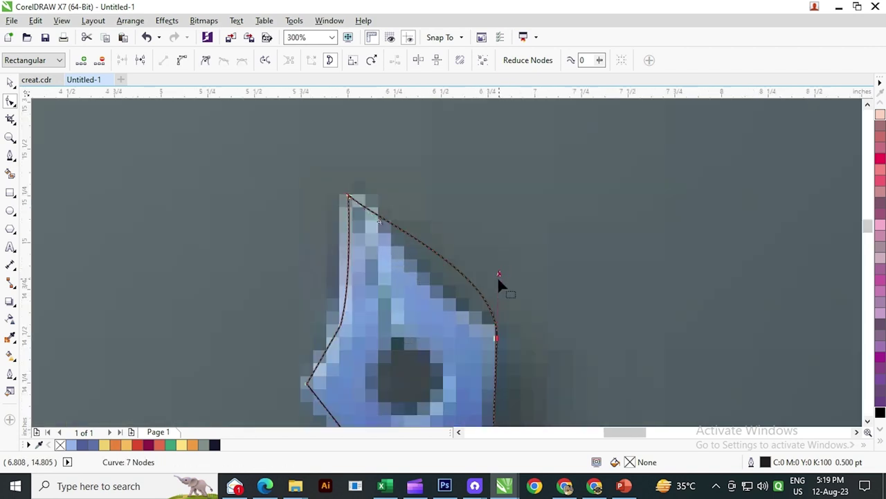
click(204, 61)
drag(498, 273, 430, 288)
key(Delete)
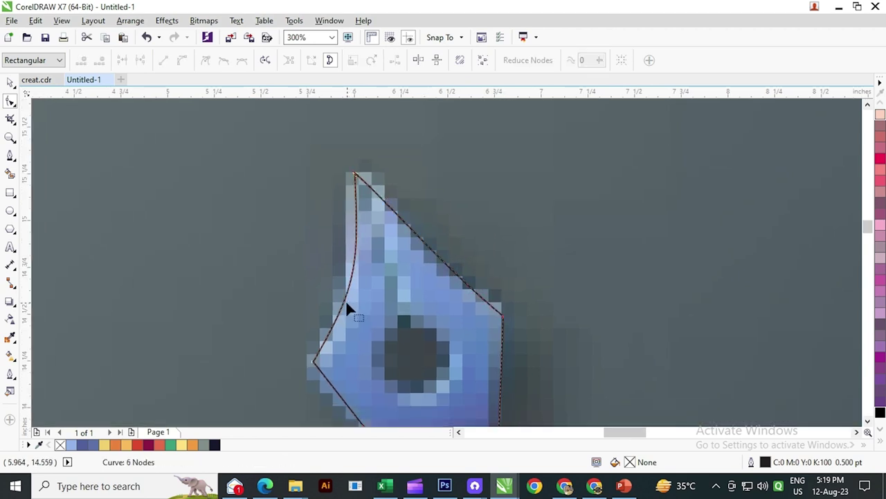
click(354, 177)
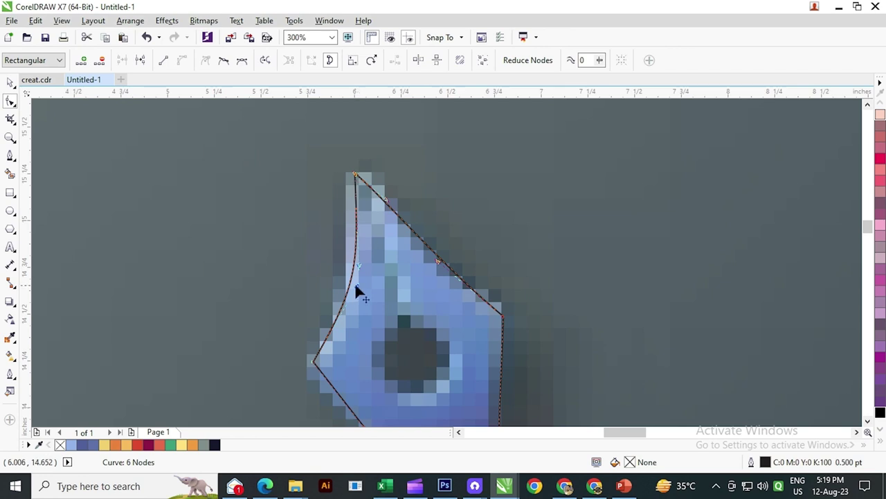
drag(355, 282, 325, 205)
- Trace the collar below the nib as a closed four-sided shape of about 0.69 x 0.32 in with the Pen tool
scroll(325, 256, down, 5)
click(9, 157)
scroll(322, 209, up, 3)
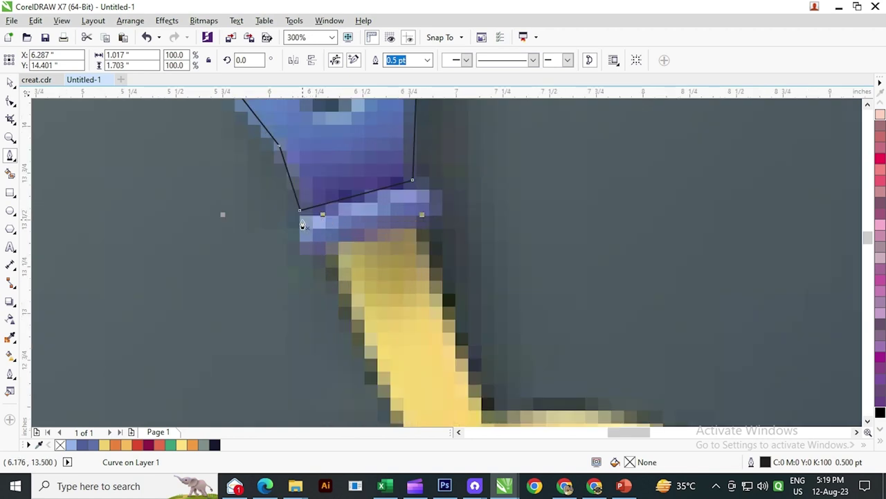
click(302, 220)
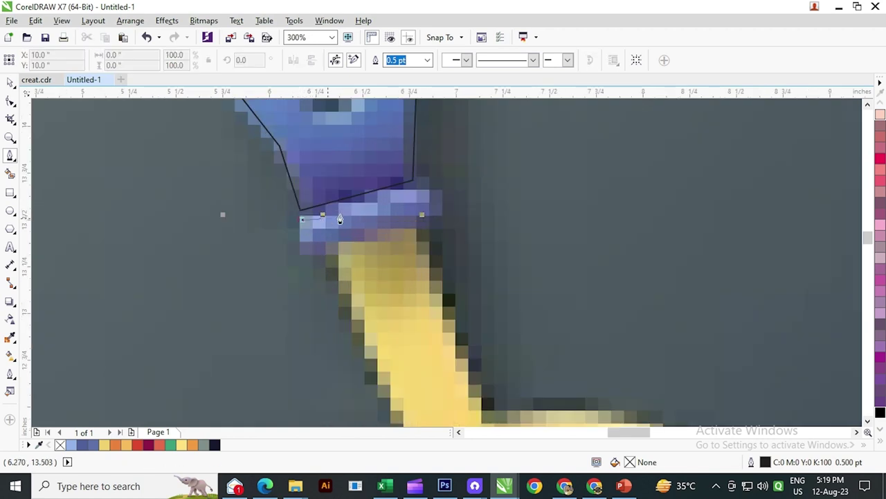
click(424, 189)
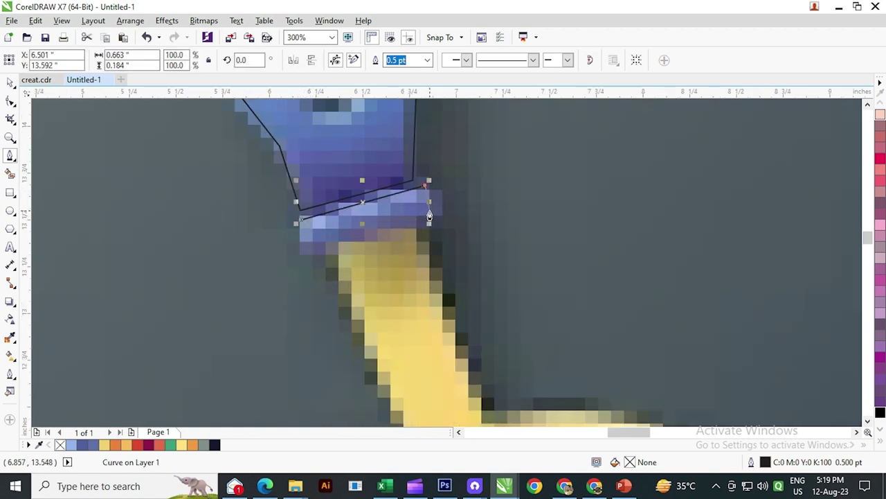
click(429, 210)
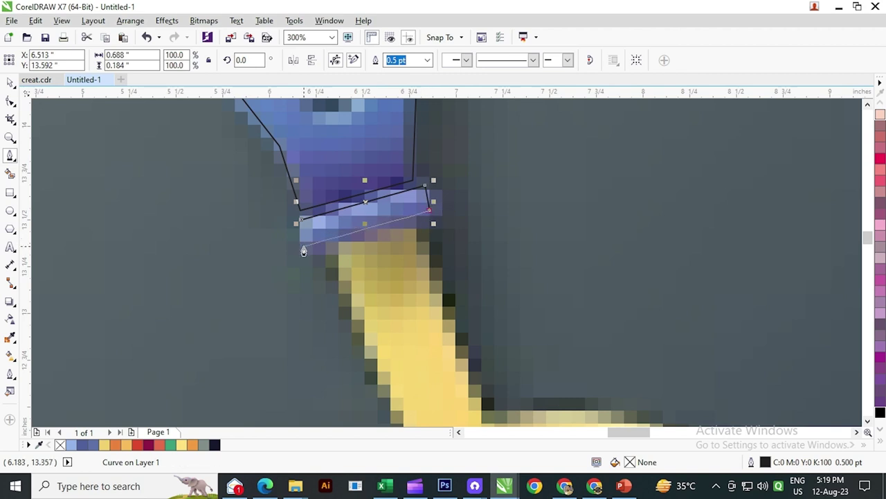
click(303, 245)
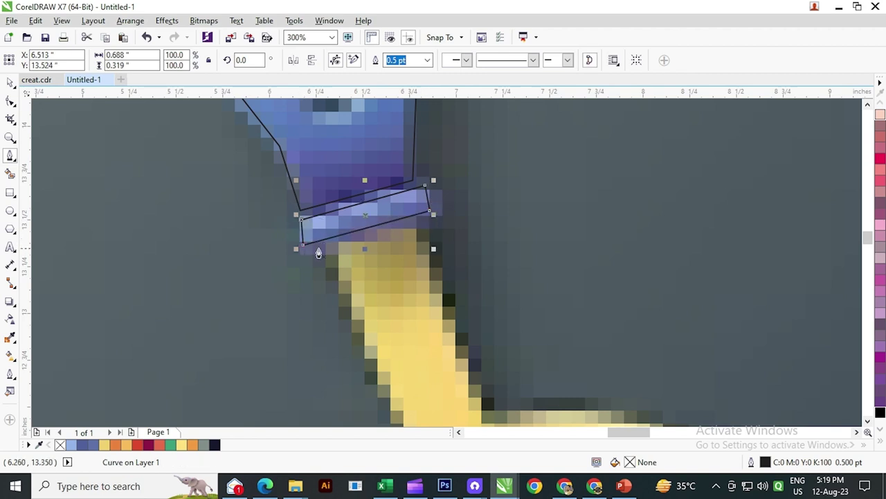
- Start the orange feather's outline below the collar, tracing down the quill and along the upper left edge to the first notch
scroll(322, 205, down, 2)
click(318, 184)
scroll(325, 209, down, 1)
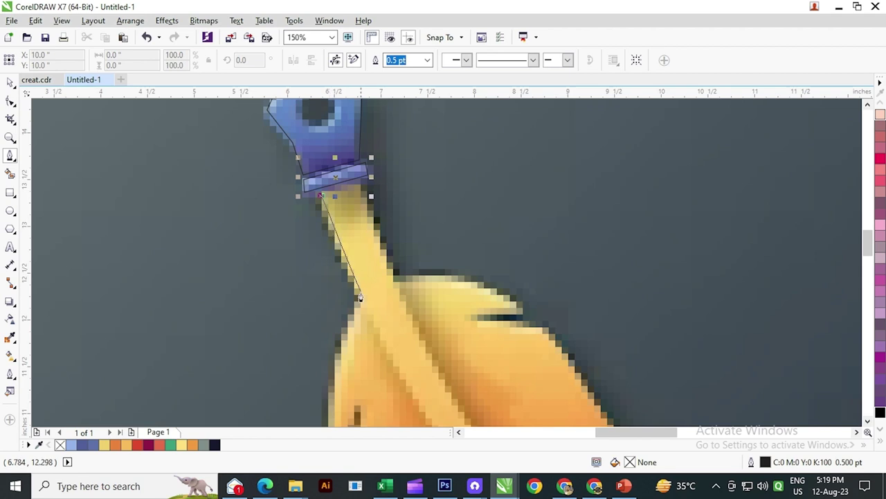
drag(360, 293, 374, 210)
drag(352, 325, 352, 260)
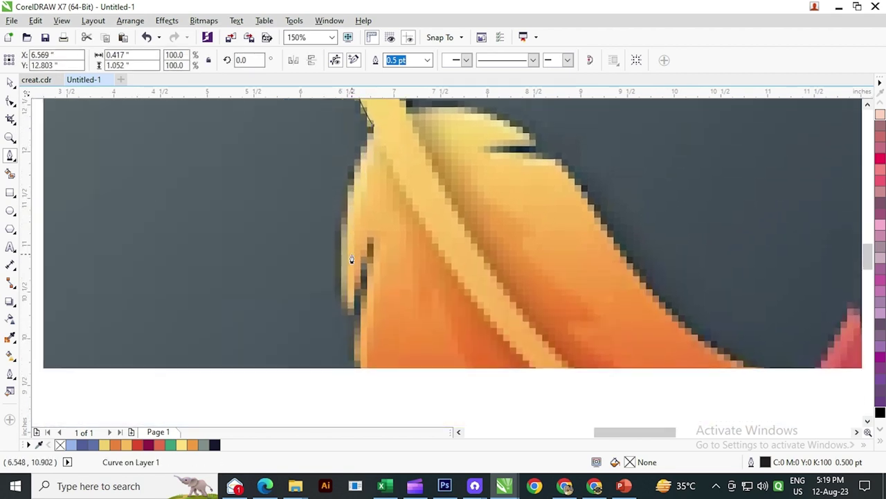
scroll(343, 298, down, 1)
drag(342, 296, 352, 341)
- Trace the feather outline into the first left notch and back out to the outer edge
scroll(345, 302, up, 3)
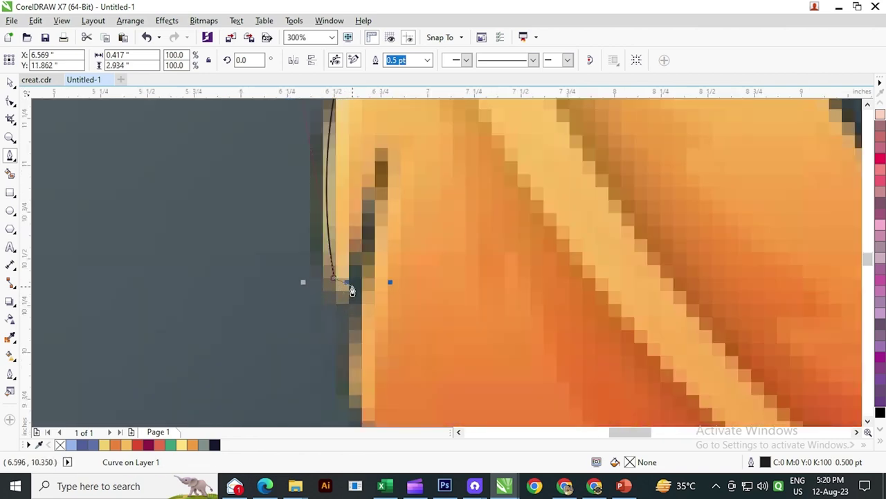
scroll(348, 280, down, 1)
click(349, 233)
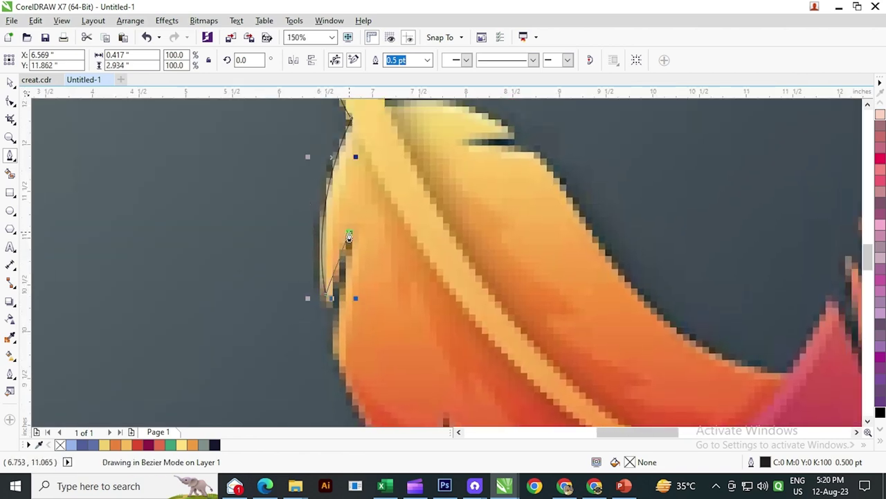
mouse_move(358, 230)
mouse_down()
mouse_move(348, 236)
mouse_move(345, 269)
mouse_up()
scroll(361, 253, down, 2)
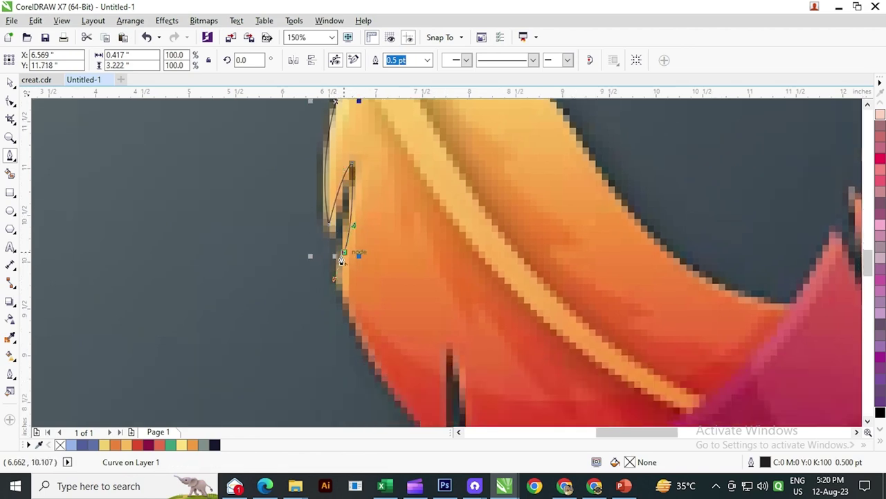
- Trace the orange feather's lower left edge and continue the outline in and out of the second notch
scroll(346, 292, down, 3)
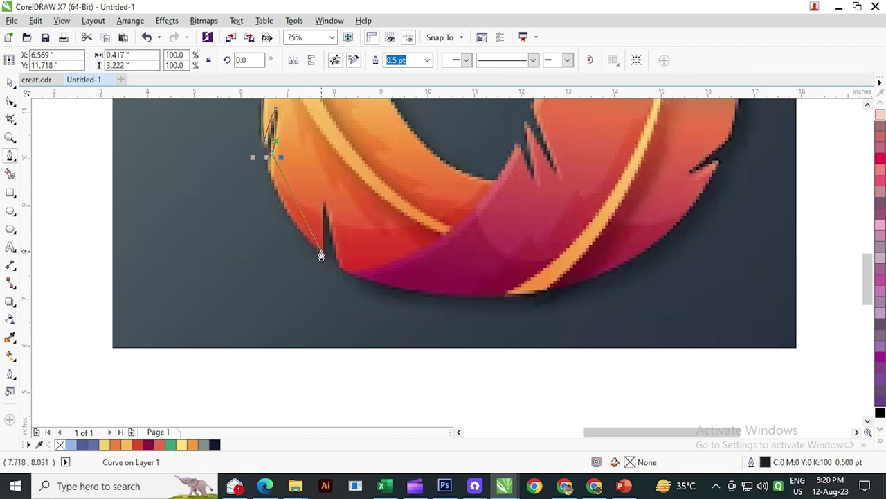
drag(321, 256, 374, 293)
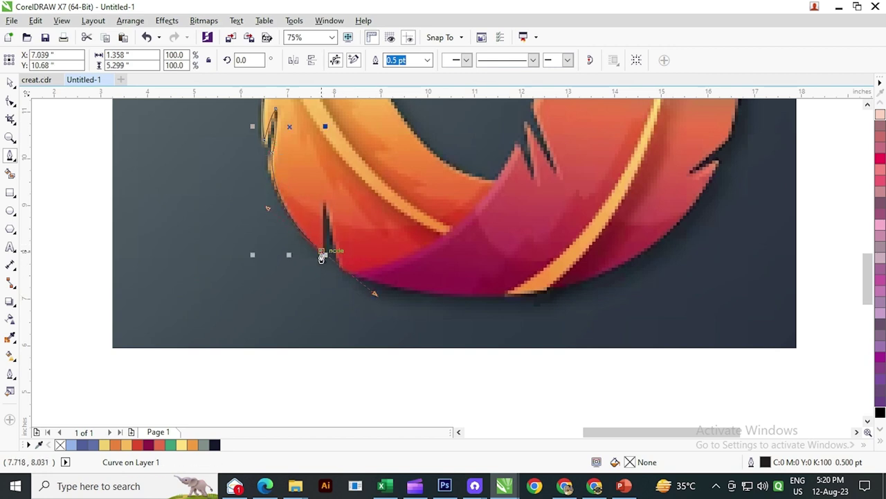
scroll(323, 242, up, 3)
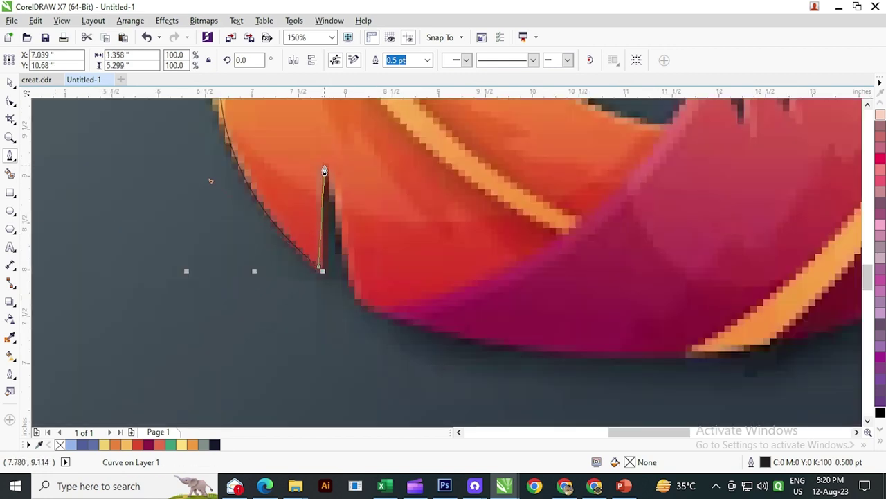
click(324, 168)
drag(356, 291, 357, 328)
- Extend the outline around the orange feather's bottom corner and up its boundary with the purple feather to the inner edge
scroll(357, 294, down, 3)
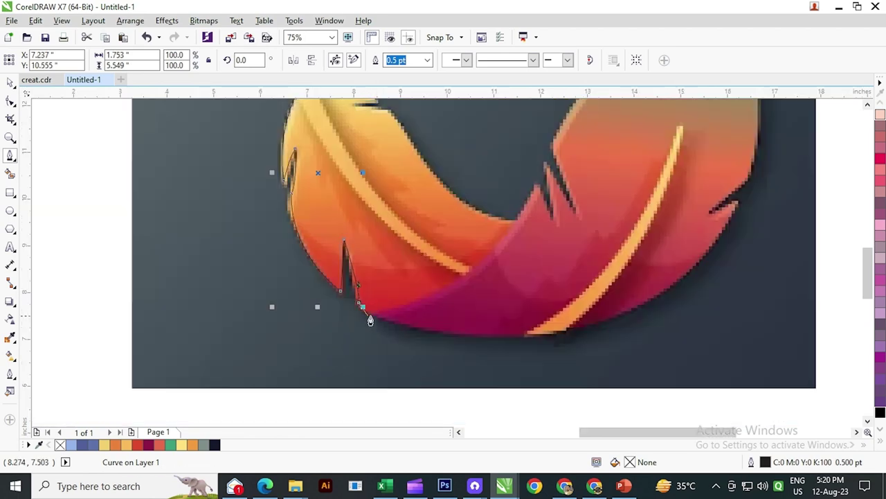
scroll(372, 318, up, 4)
drag(377, 317, 424, 333)
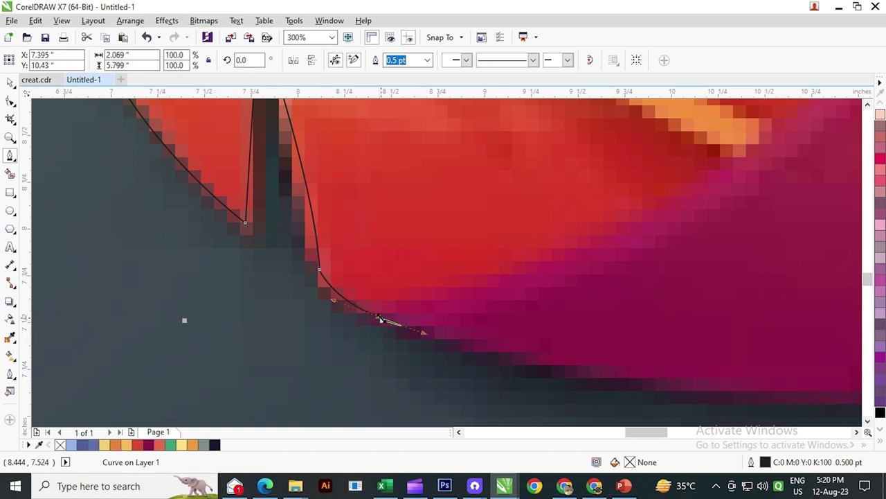
scroll(319, 313, down, 4)
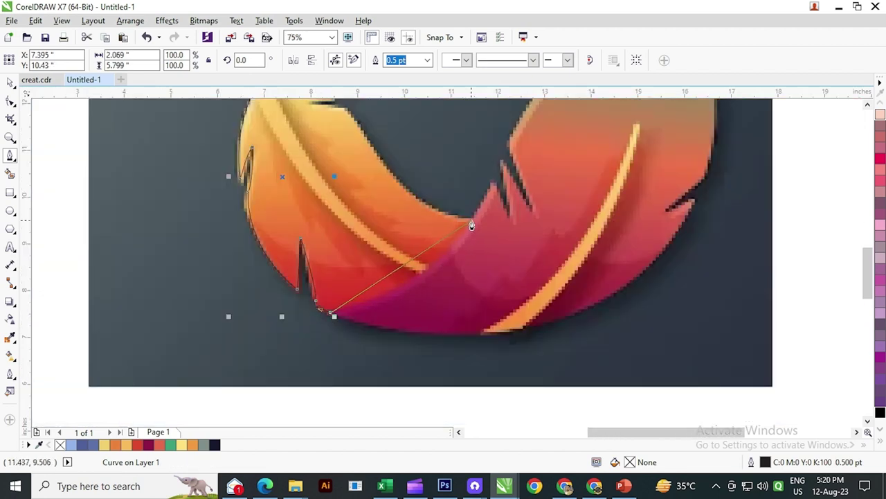
drag(472, 222, 525, 139)
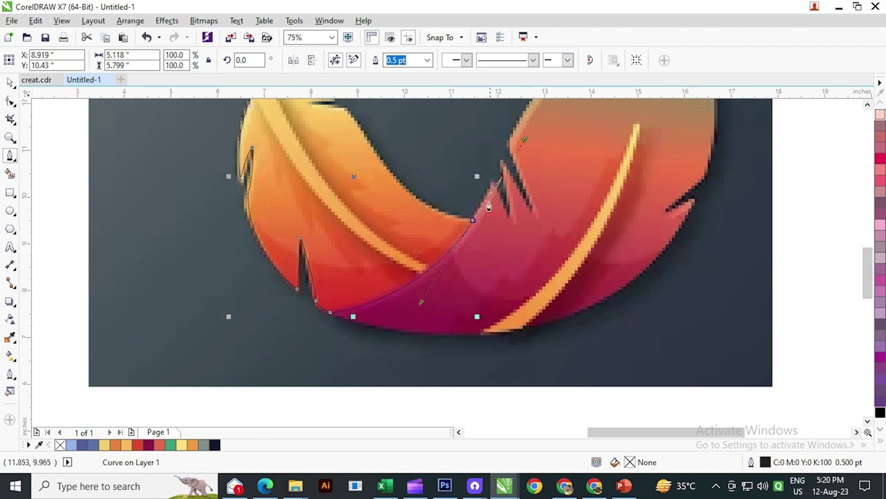
- Trace the orange feather's inner edge up from the purple feather and continue the outline in and out of the top notch
scroll(386, 203, down, 1)
scroll(405, 253, up, 3)
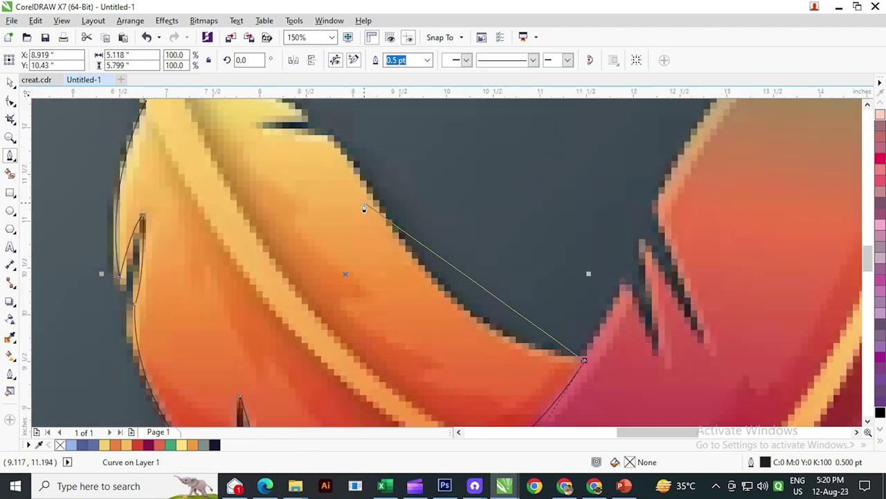
scroll(418, 230, down, 2)
drag(409, 212, 368, 132)
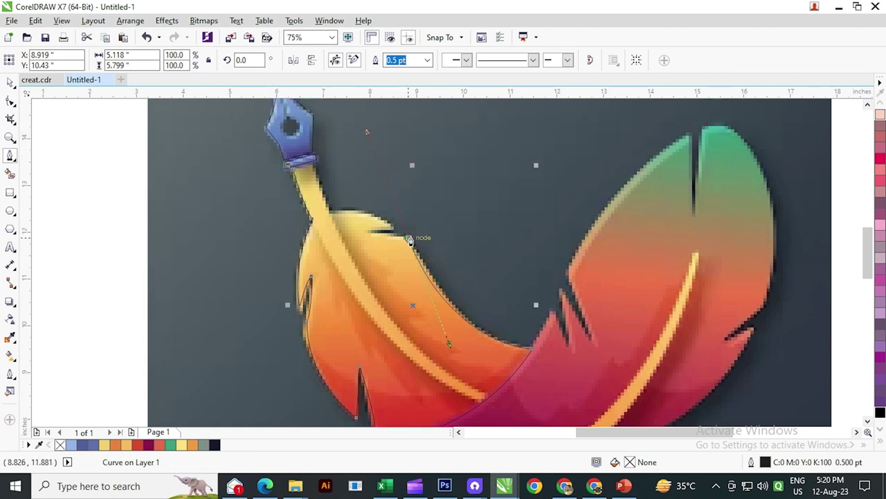
click(367, 233)
click(393, 229)
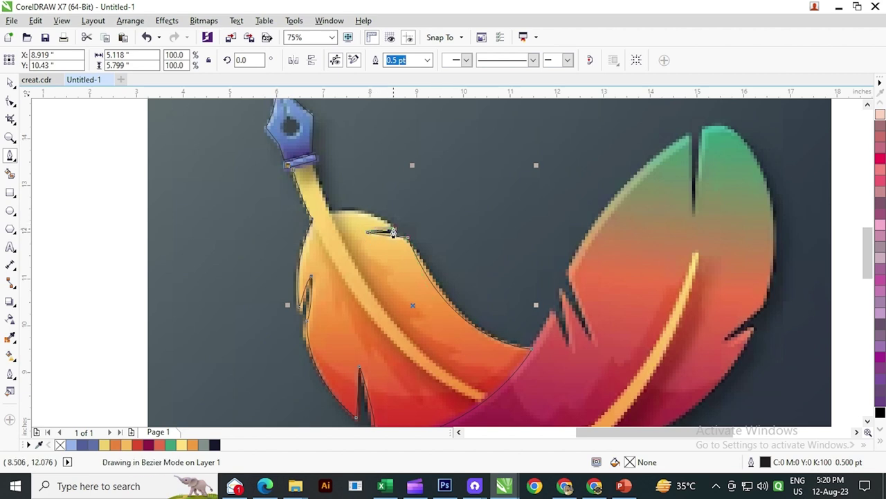
- Curve the outline over the orange feather's top to the quill, then follow the quill up and close the shape below the collar
drag(331, 211, 288, 222)
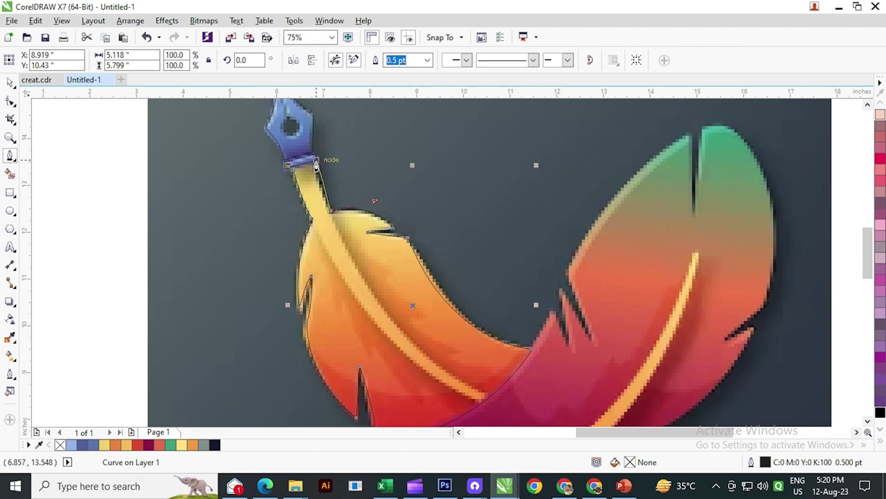
scroll(315, 164, up, 5)
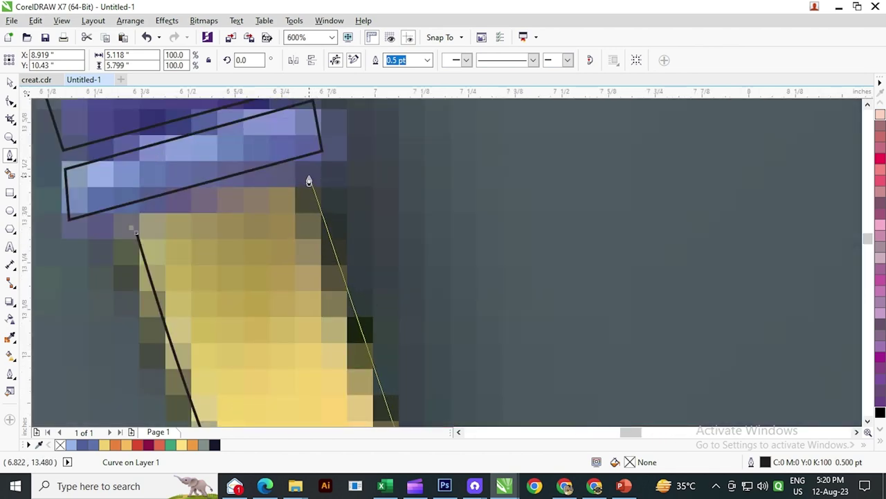
click(309, 176)
click(137, 233)
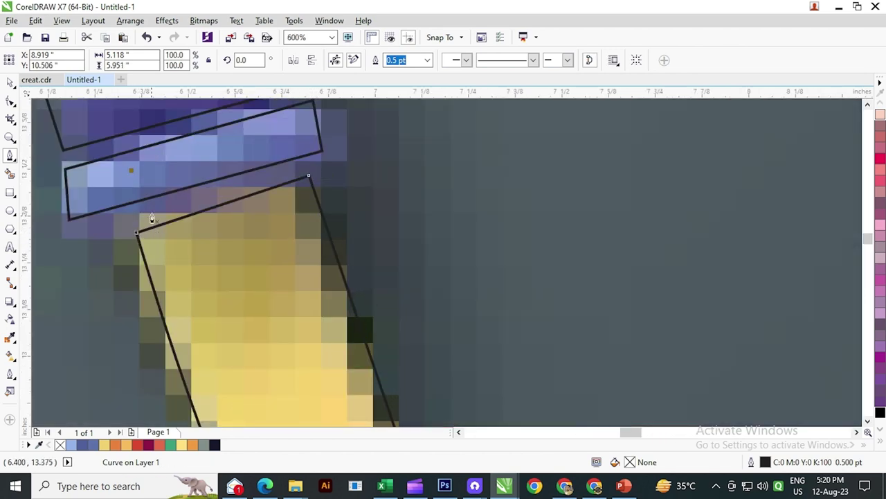
- Start the orange feather's shaft outline at its lower end by the purple feather and trace partway up its left edge
scroll(151, 219, down, 3)
drag(199, 277, 196, 144)
scroll(214, 211, down, 1)
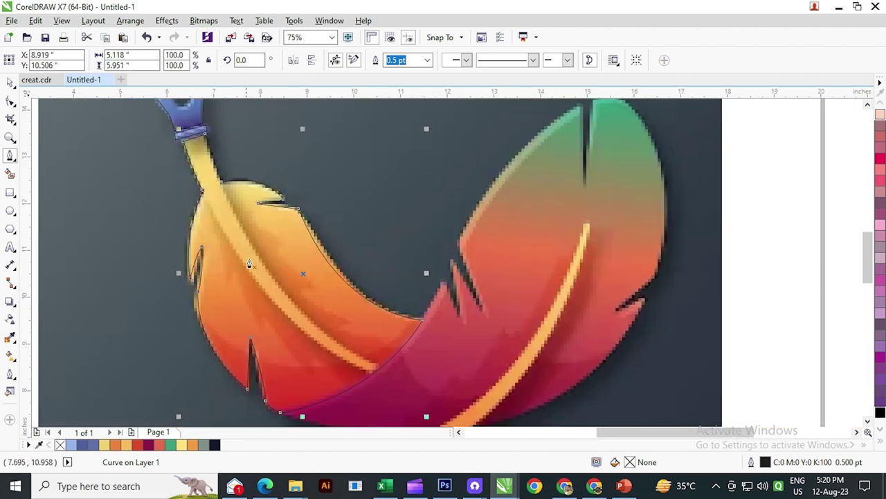
drag(283, 308, 275, 224)
scroll(356, 287, up, 1)
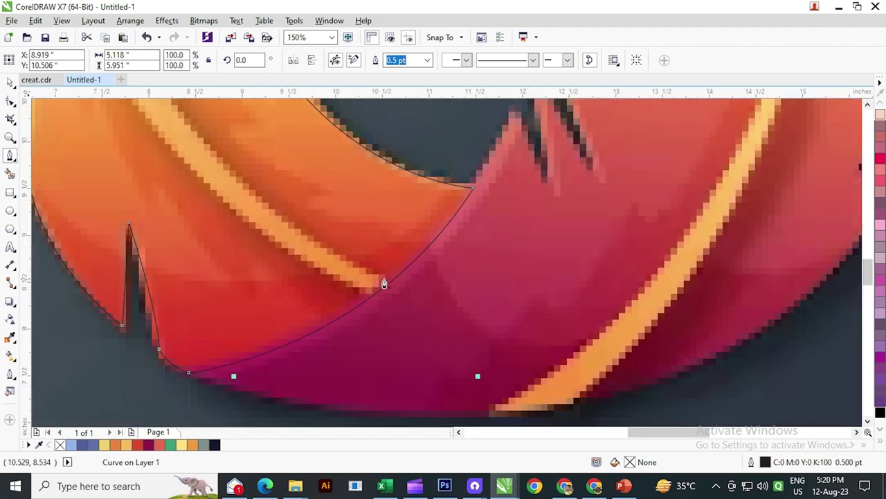
click(372, 288)
scroll(373, 288, down, 2)
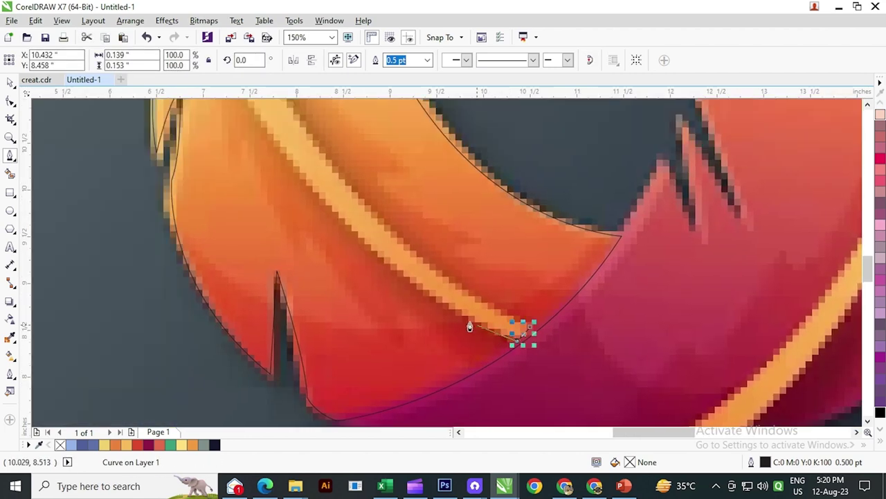
drag(372, 247, 342, 204)
drag(309, 144, 343, 267)
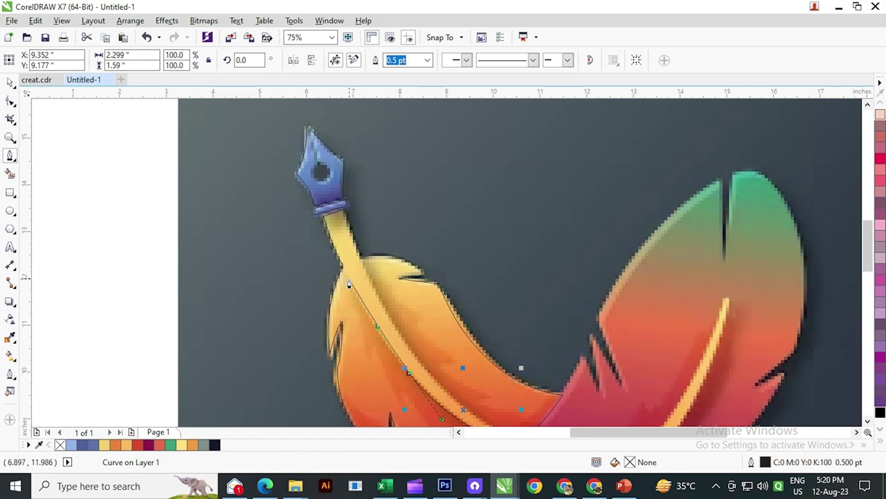
- Continue the shaft outline up the left edge to the collar and across its top end
scroll(350, 282, up, 2)
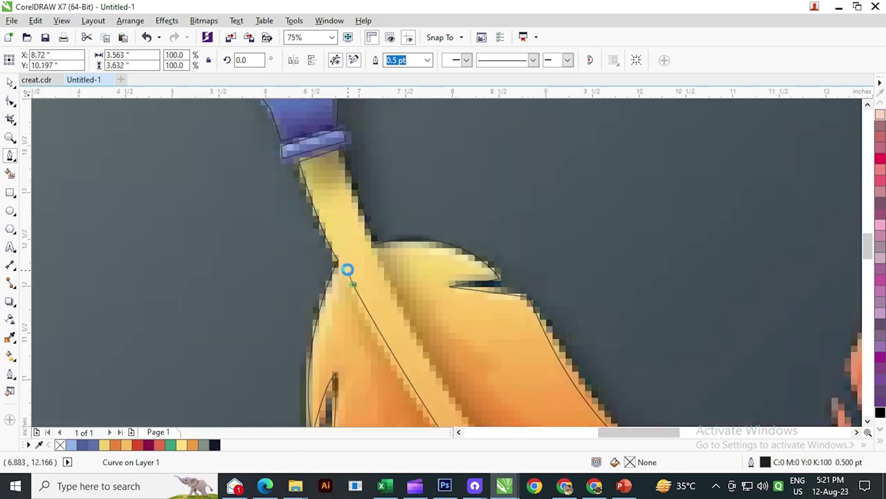
drag(323, 239, 369, 340)
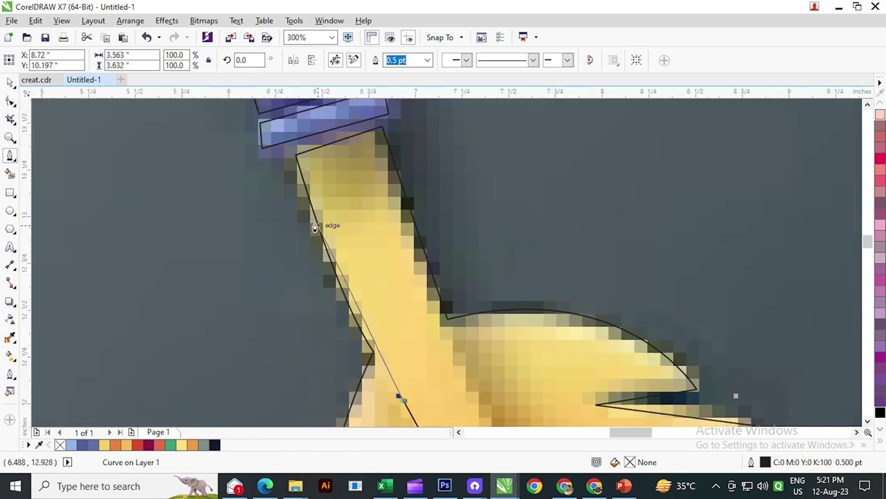
click(299, 158)
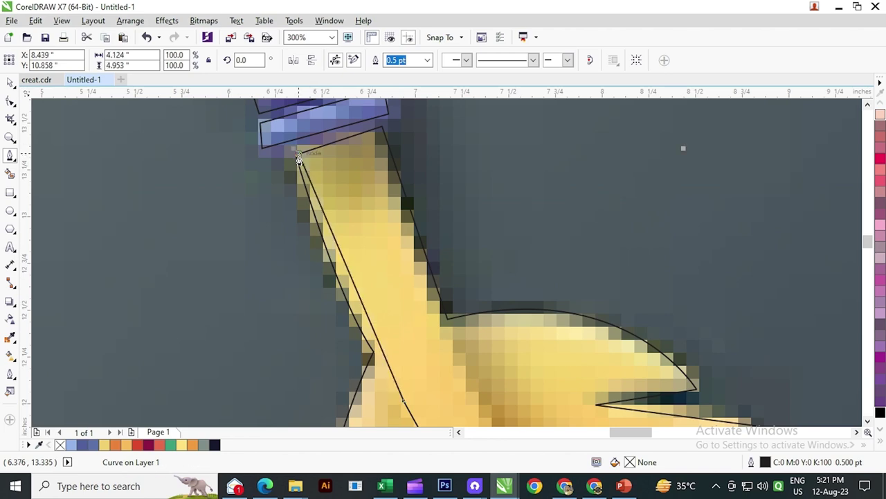
click(376, 129)
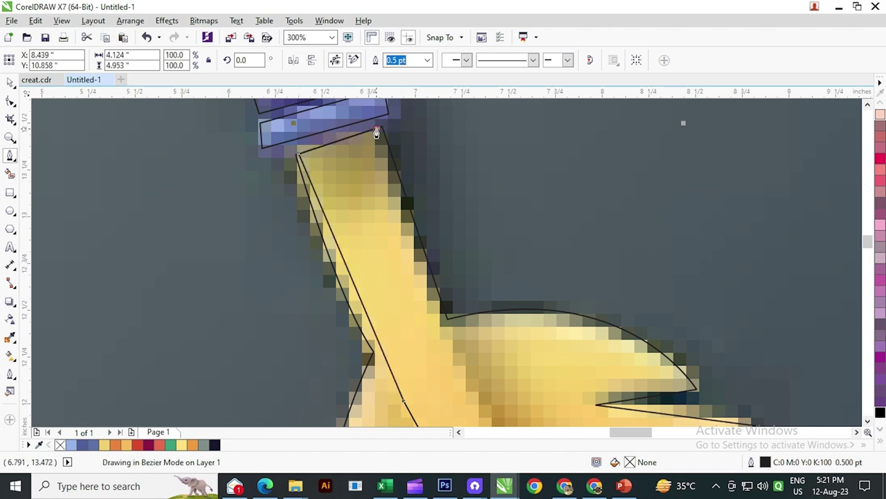
- Trace the shaft's right edge down from the collar to its lower end and close the shape
click(439, 322)
scroll(380, 251, down, 4)
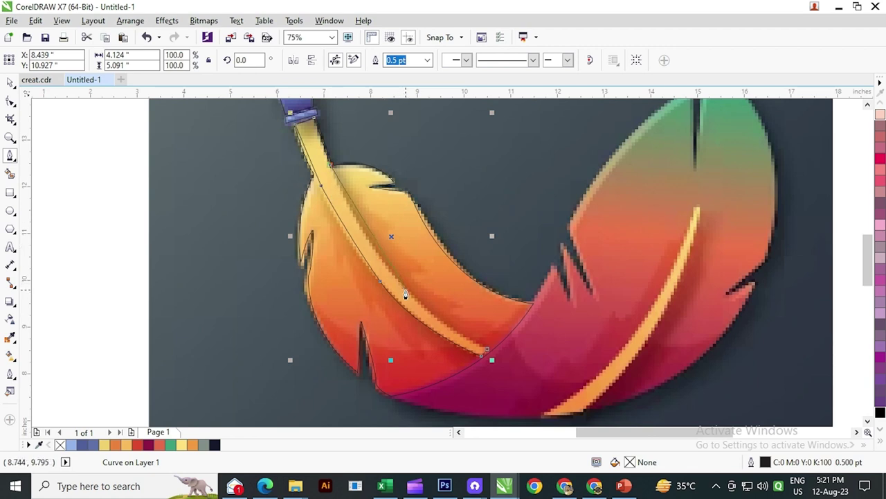
drag(405, 290, 442, 321)
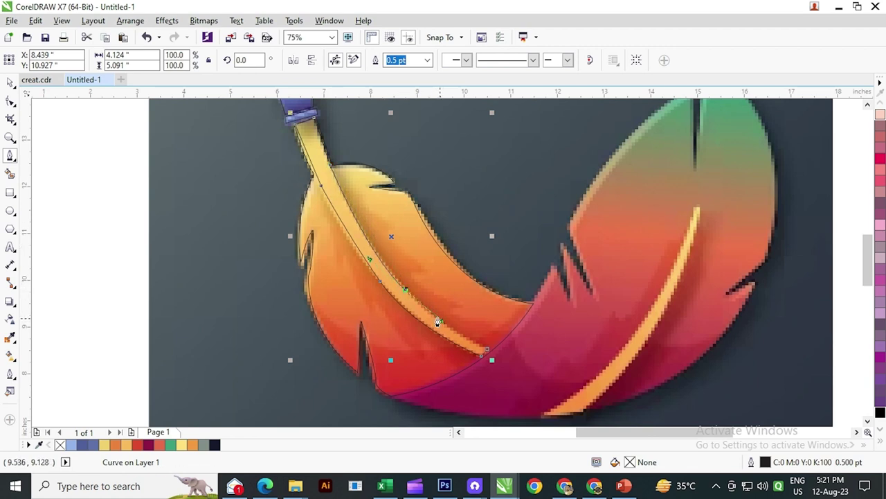
click(485, 351)
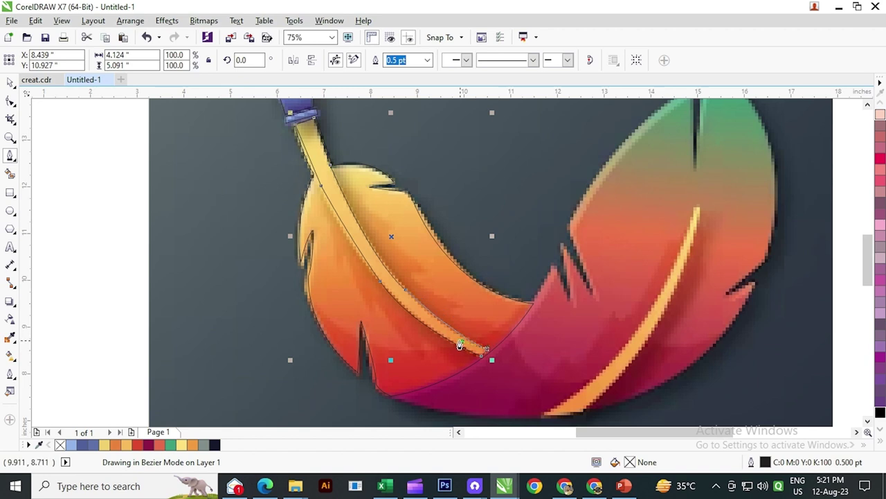
click(460, 345)
- Start the purple feather's shaft outline at its upper tip and trace down its right edge to about the middle
scroll(312, 270, down, 2)
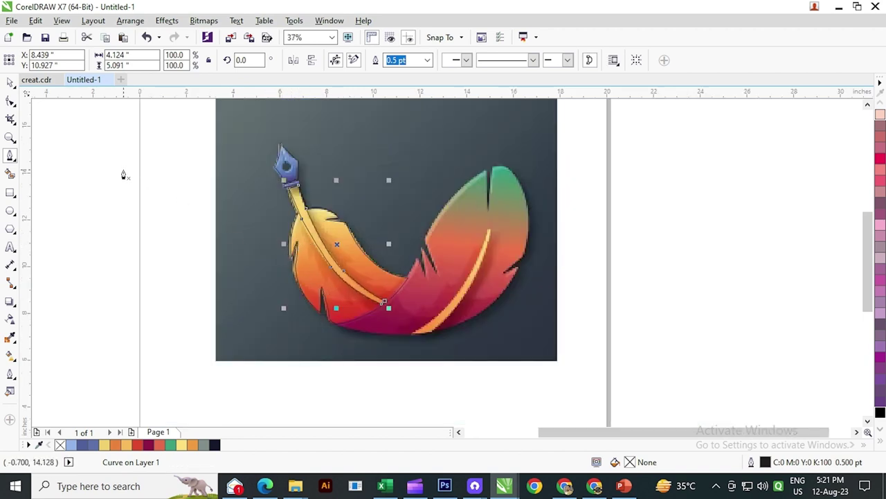
scroll(421, 257, up, 2)
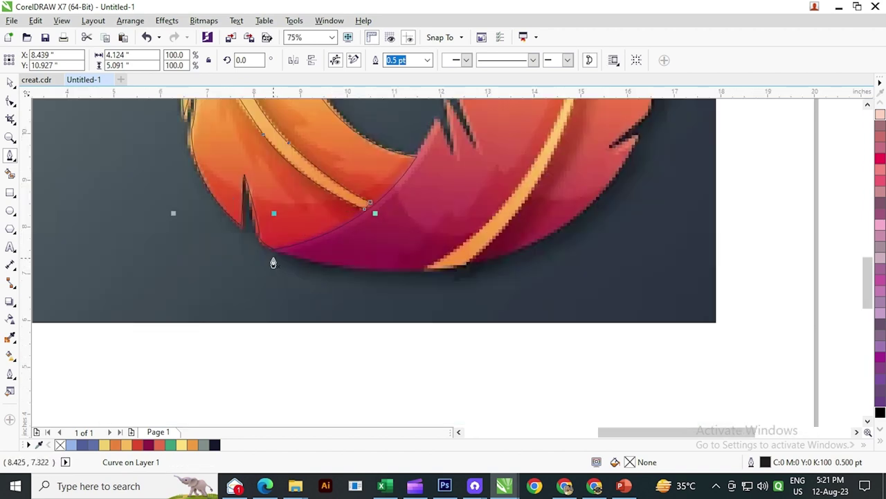
scroll(273, 263, down, 2)
scroll(425, 186, up, 2)
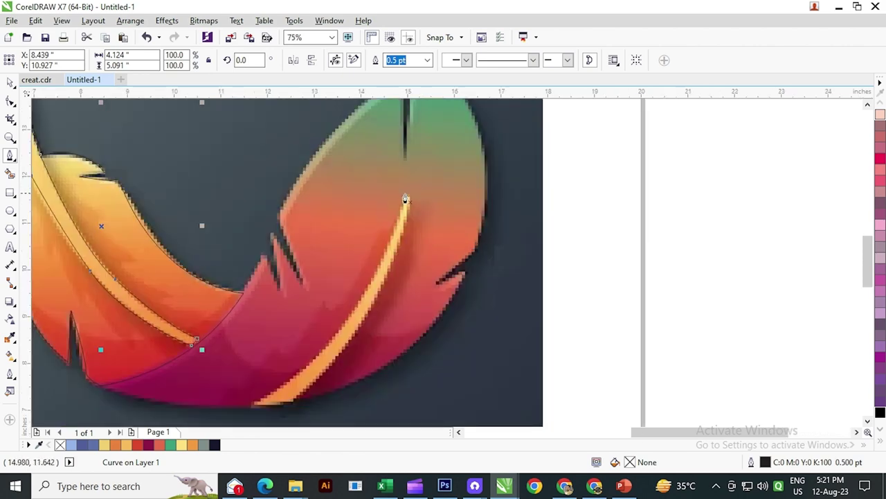
click(404, 202)
scroll(406, 200, up, 2)
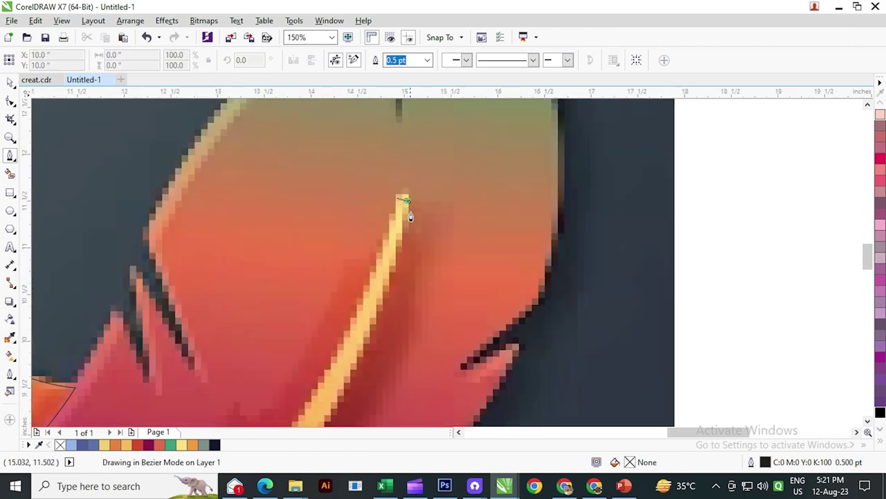
drag(410, 216, 408, 218)
drag(390, 272, 433, 127)
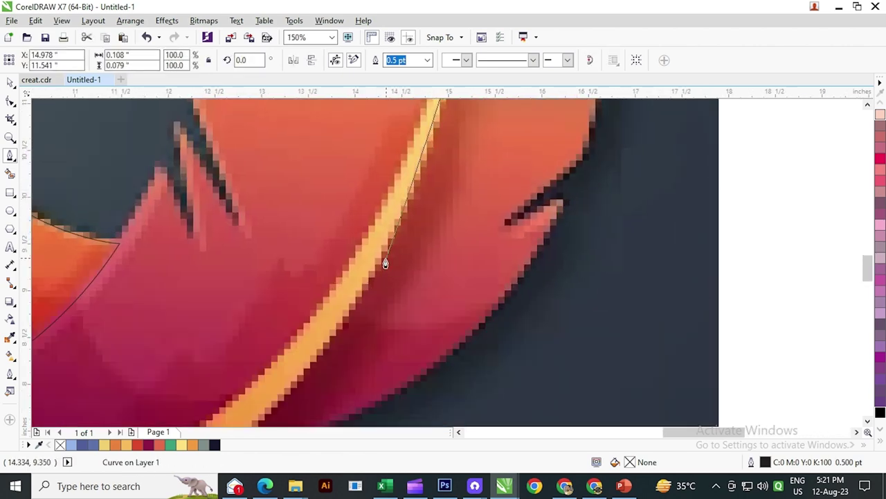
click(379, 265)
drag(379, 265, 440, 173)
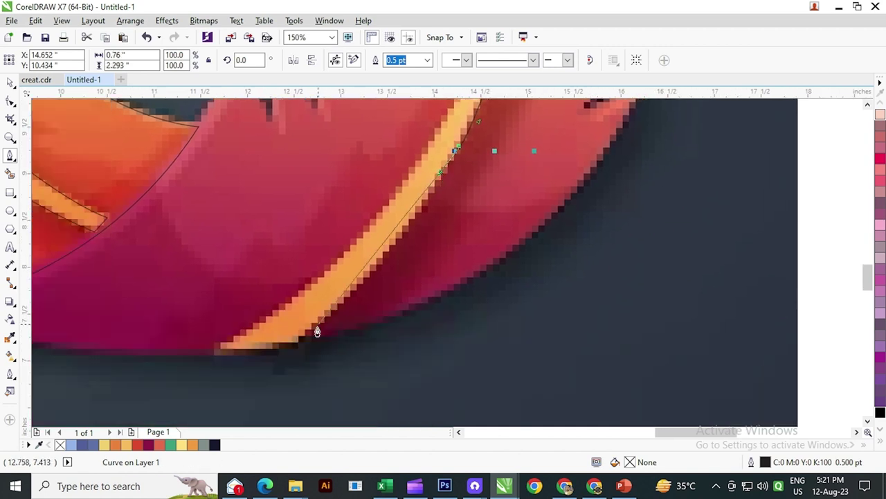
- Extend the shaft outline down to the purple feather's bottom edge and across the shaft's wide lower end
drag(297, 345, 242, 365)
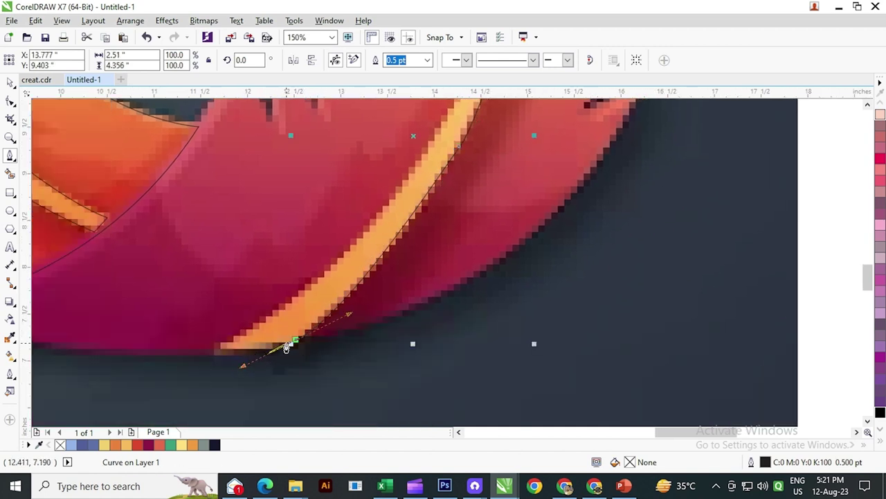
click(293, 344)
click(218, 350)
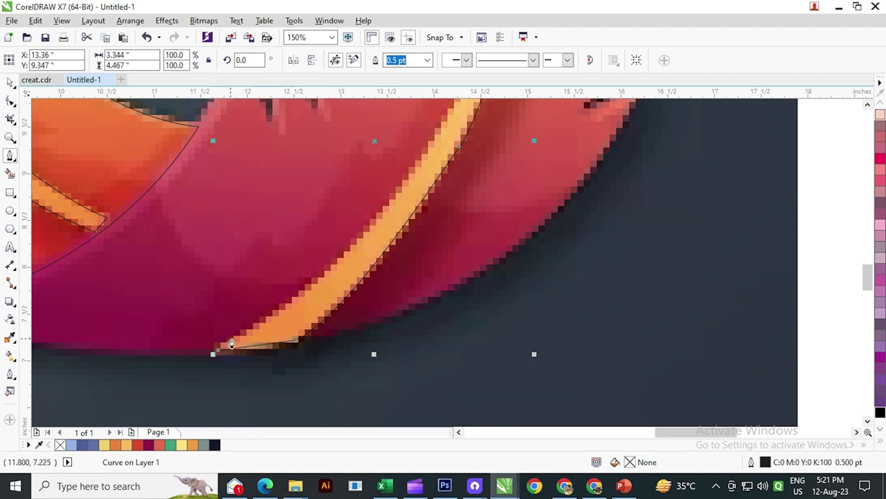
- Trace the purple feather's shaft up its left edge and close the outline at the upper tip
scroll(236, 337, down, 1)
scroll(269, 320, up, 1)
click(291, 299)
scroll(296, 295, down, 2)
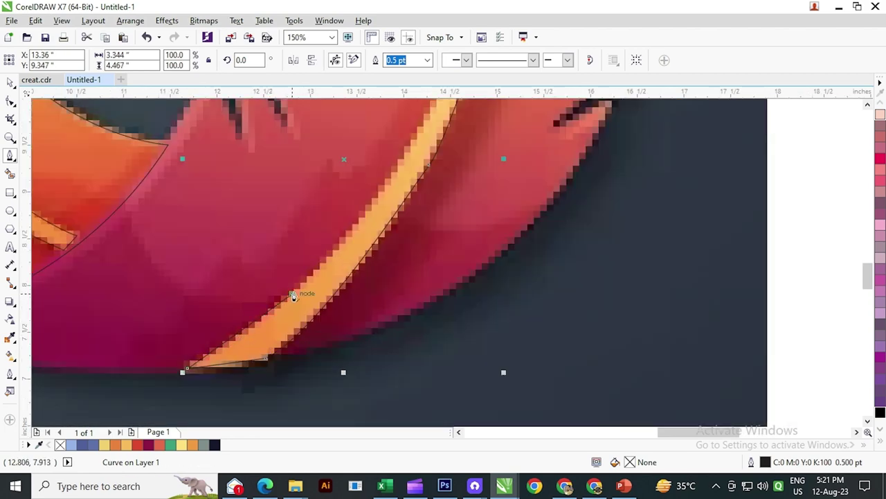
scroll(330, 251, up, 1)
drag(333, 232, 417, 190)
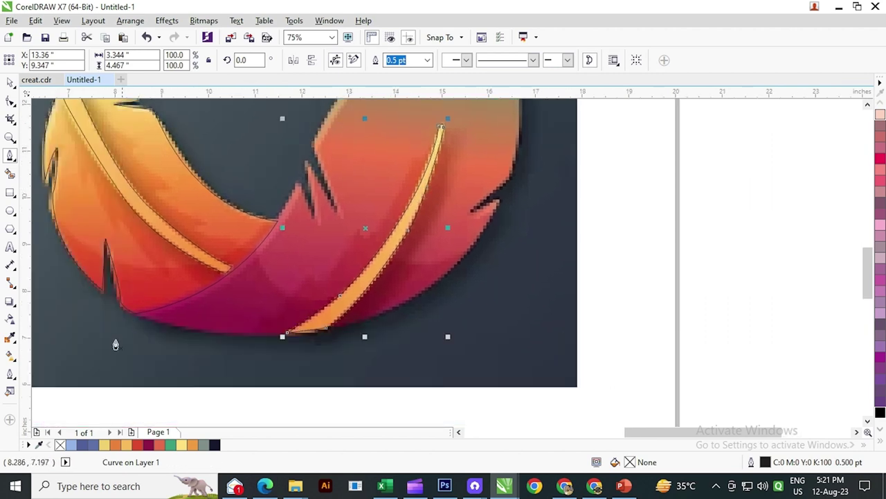
- Start the purple feather's outline at its right notch and trace the lower edge around to the tip beneath the orange feather
click(498, 208)
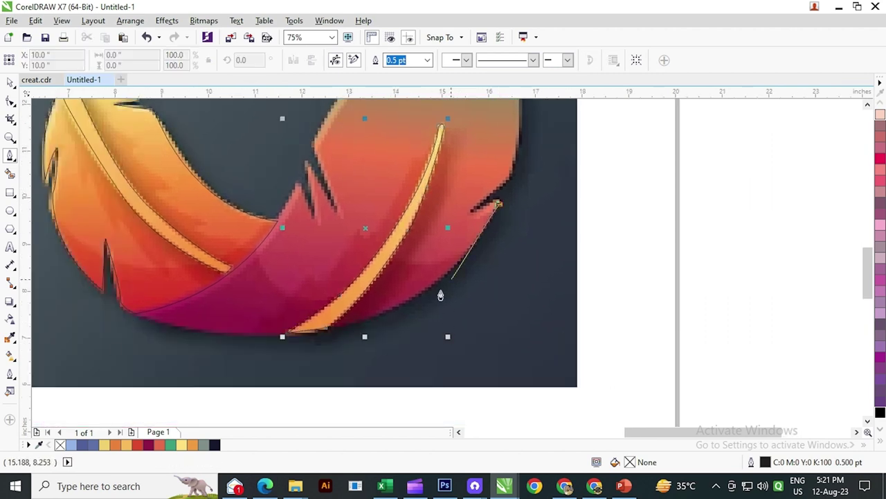
drag(353, 324, 256, 345)
drag(322, 329, 458, 319)
scroll(317, 316, up, 1)
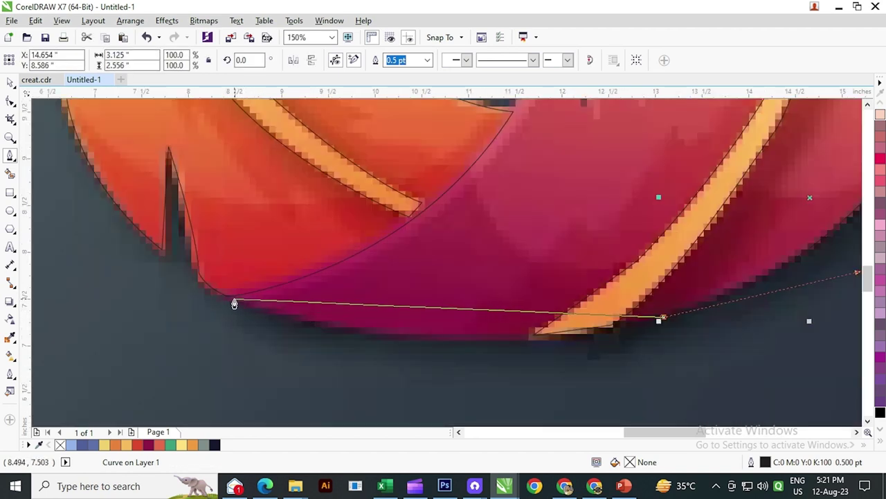
drag(232, 303, 87, 229)
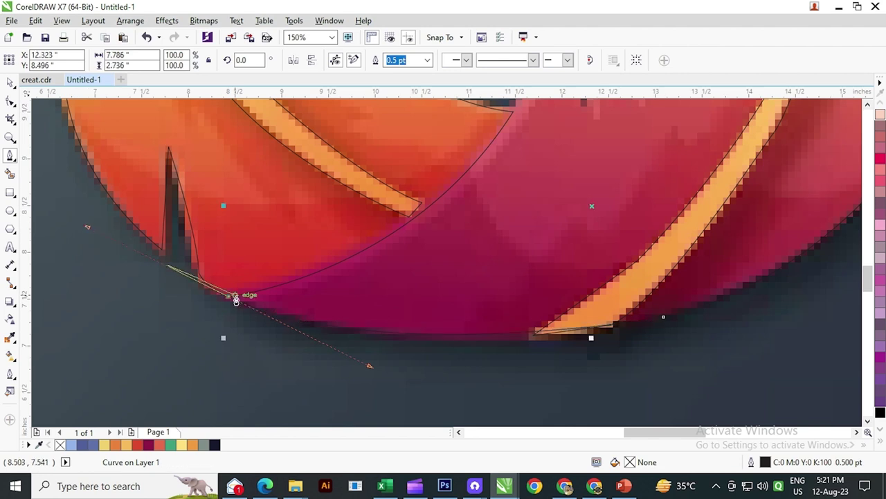
- Trace the purple feather's boundary with the orange feather up to the first upper-left barb and down into its notch
scroll(408, 249, down, 2)
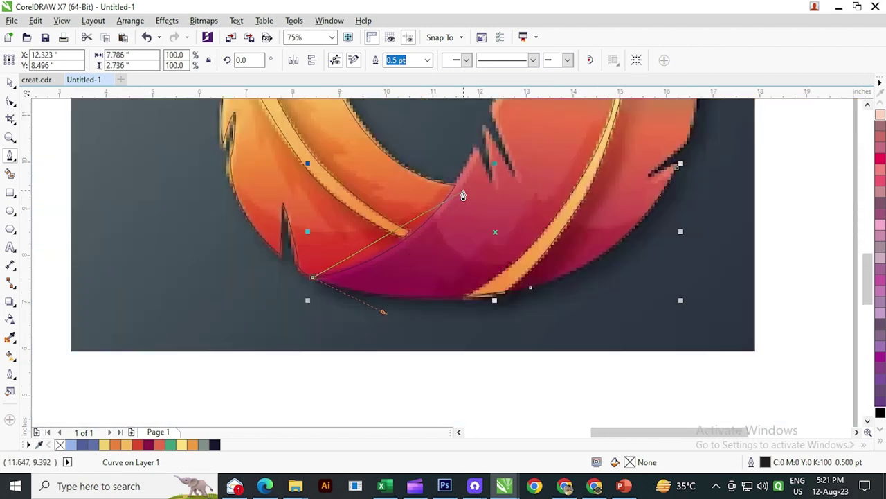
drag(477, 150, 460, 225)
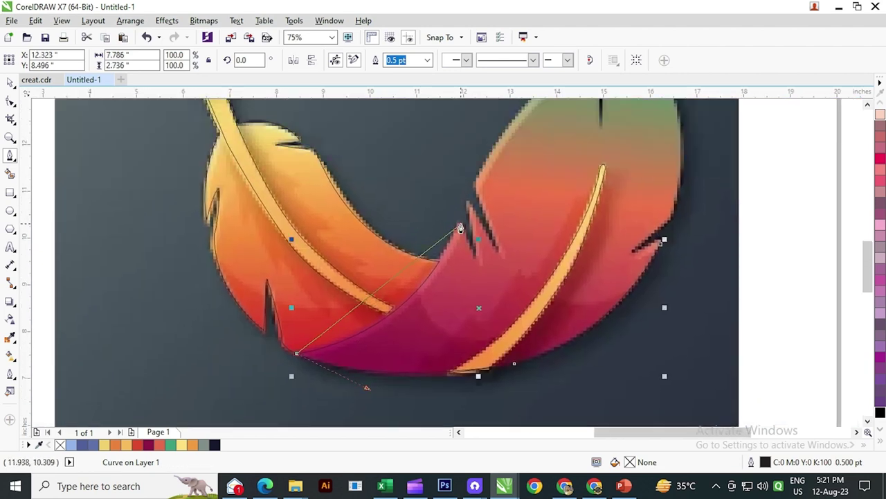
scroll(509, 111, up, 1)
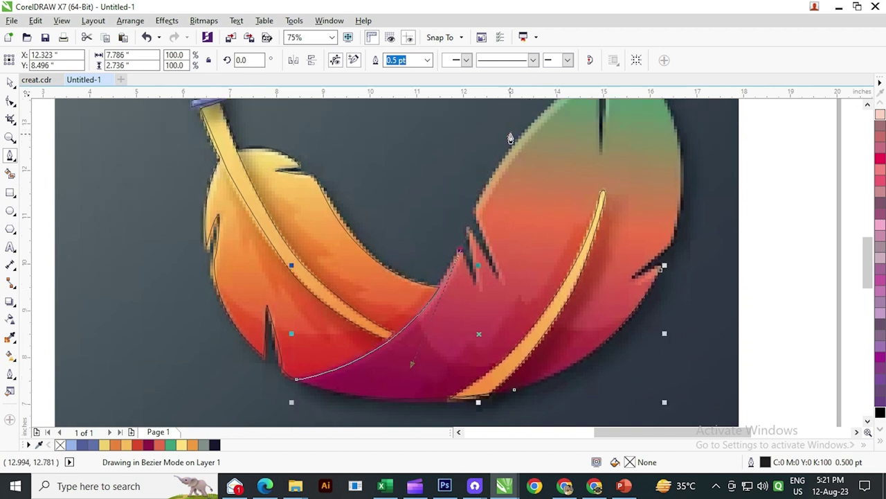
drag(512, 135, 511, 135)
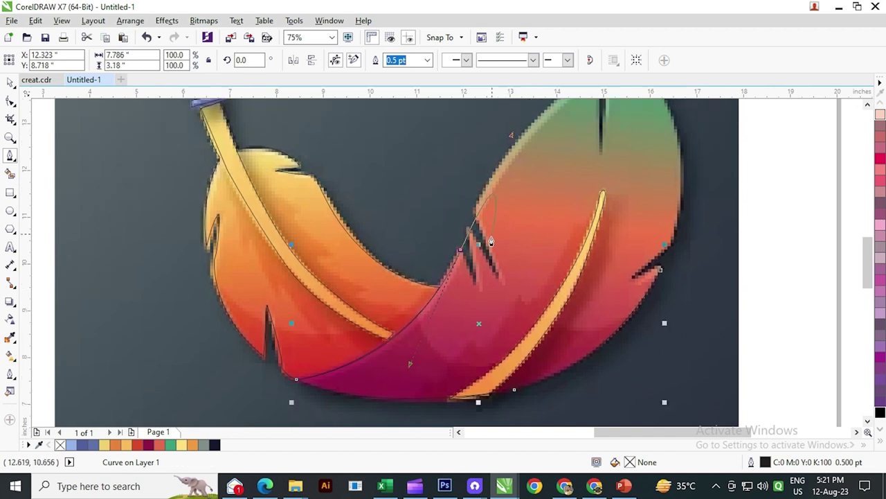
scroll(471, 277, up, 2)
click(468, 285)
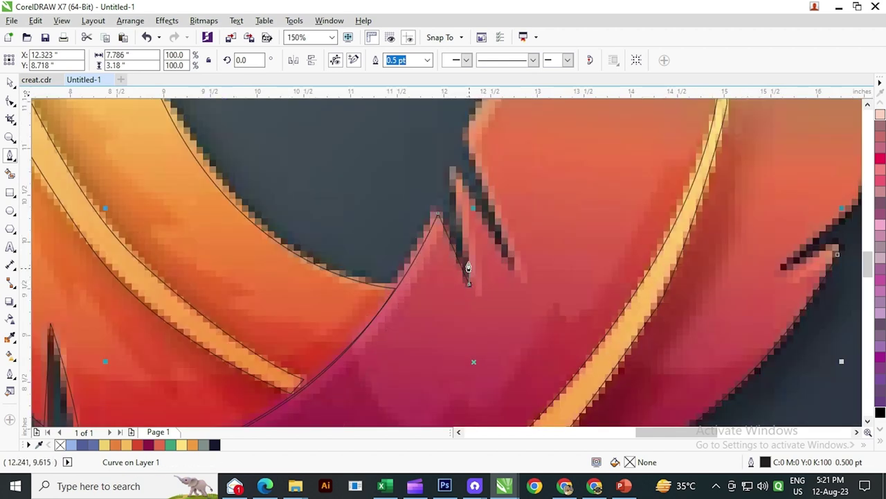
- Trace the purple feather's second upper-left barb, down into its notch and back up to the start of the main upper edge
click(453, 170)
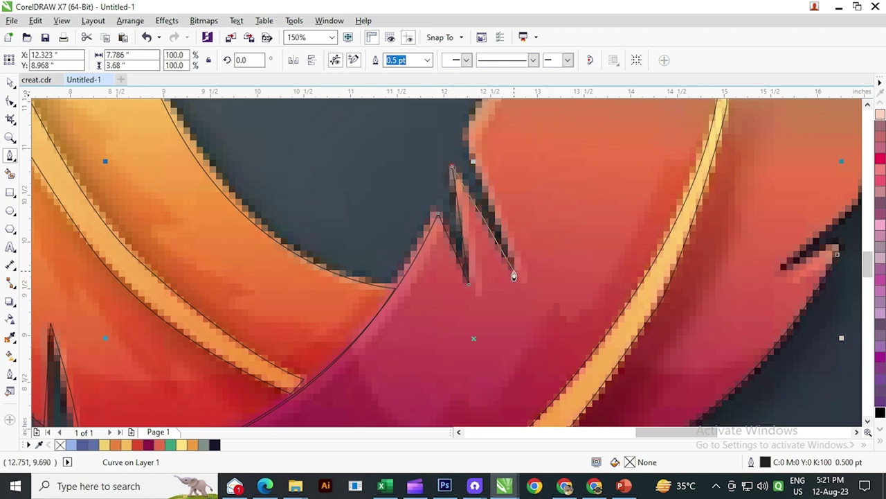
click(514, 272)
scroll(466, 227, up, 2)
click(457, 211)
scroll(457, 211, down, 2)
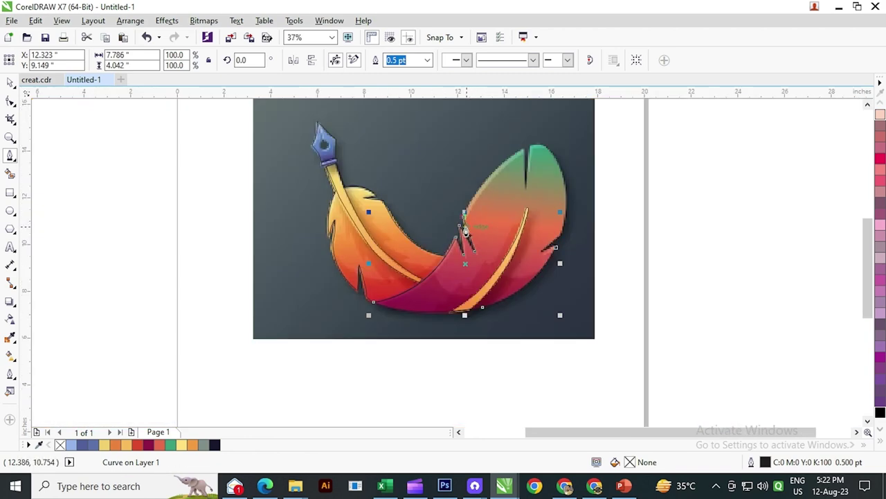
- Trace the purple feather's curved left edge up to its top, then down and up around the narrow notch in the green tip
drag(504, 191, 422, 237)
scroll(434, 203, up, 2)
scroll(455, 155, down, 1)
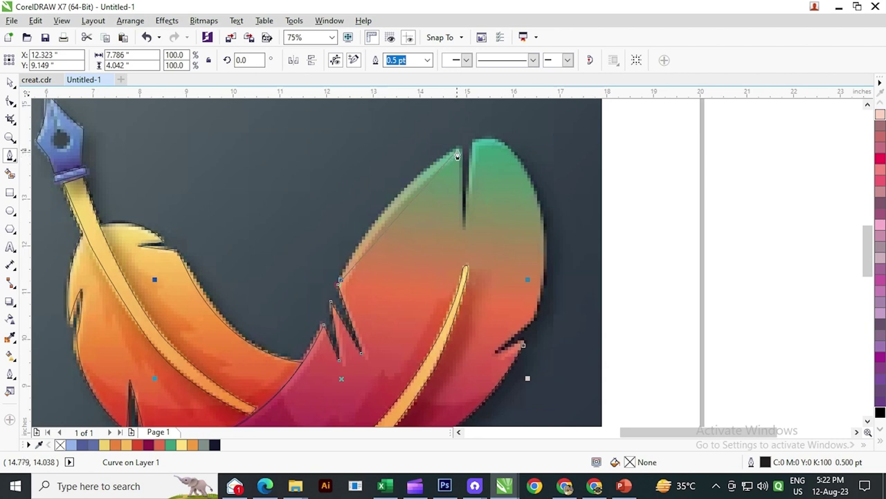
drag(459, 151, 528, 131)
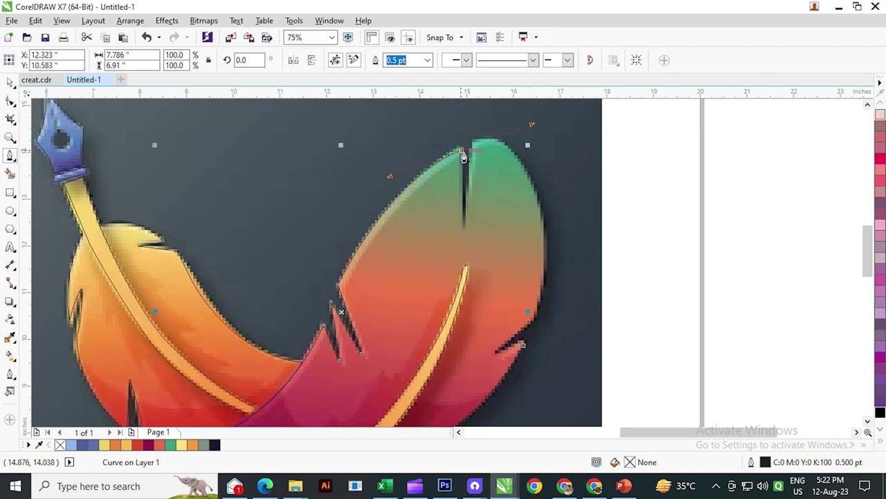
click(465, 230)
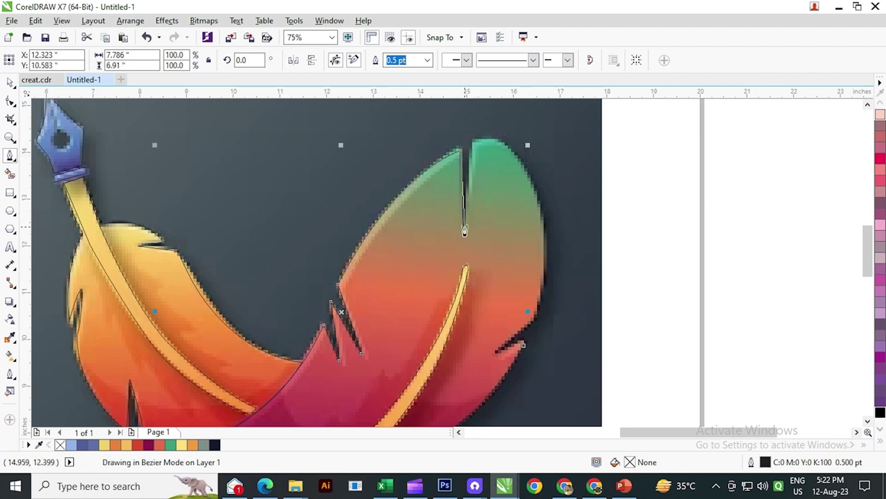
click(474, 143)
scroll(518, 230, down, 2)
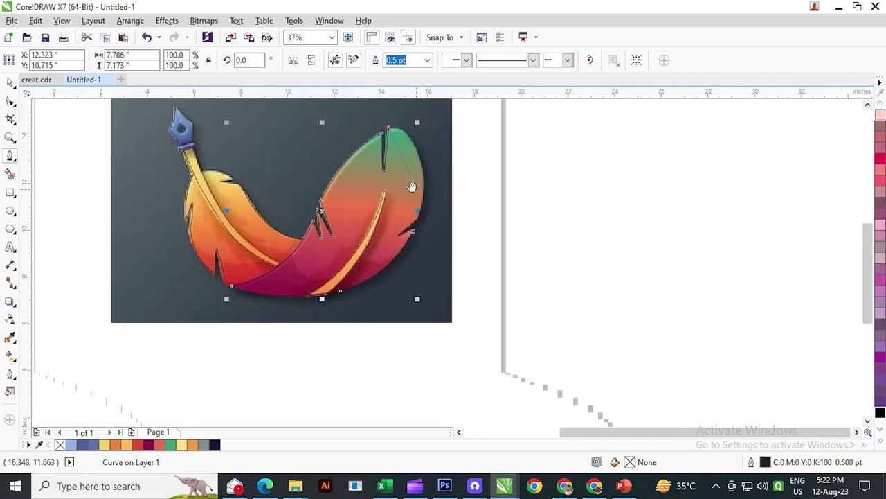
- Trace the purple feather's right edge down into the right notch and close the outline at its starting node
mouse_move(418, 169)
mouse_down()
mouse_move(418, 217)
mouse_move(424, 213)
mouse_move(394, 244)
mouse_up()
scroll(403, 222, up, 2)
alt+click(411, 213)
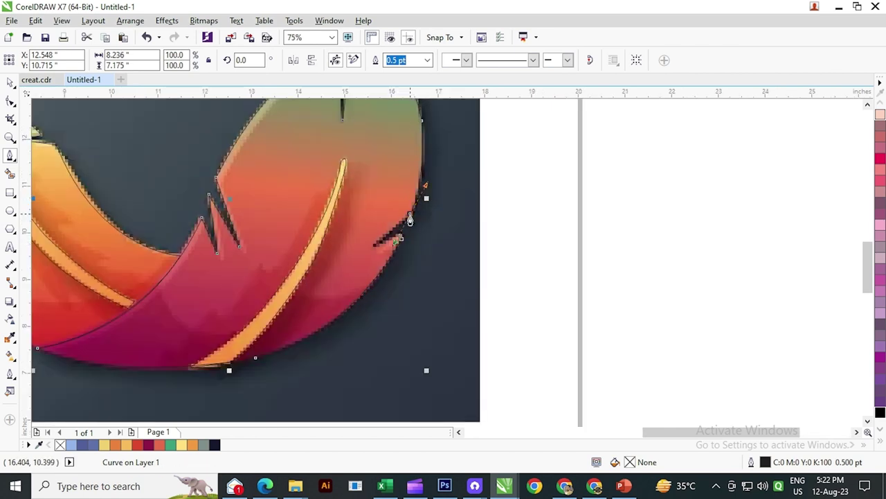
click(373, 245)
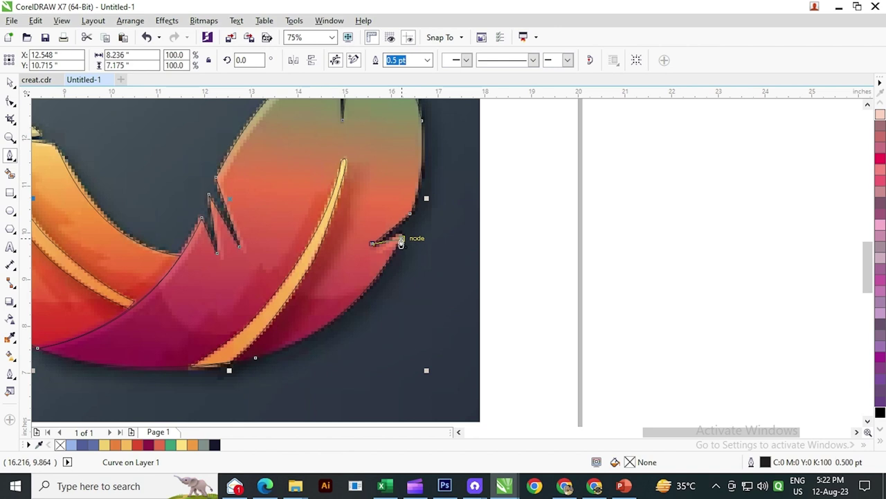
click(400, 242)
scroll(437, 254, down, 1)
click(10, 83)
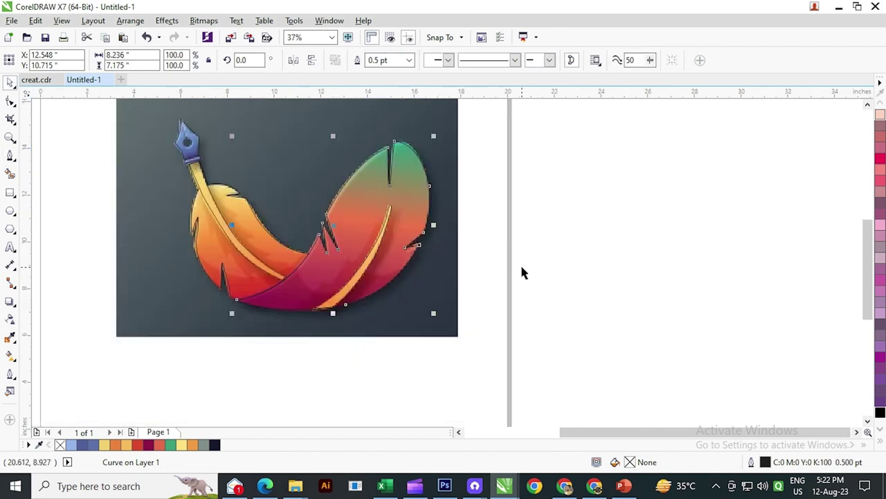
- Select all six traced outlines and move them off the reference image to the empty area beside the page
drag(520, 263, 520, 271)
drag(425, 291, 456, 313)
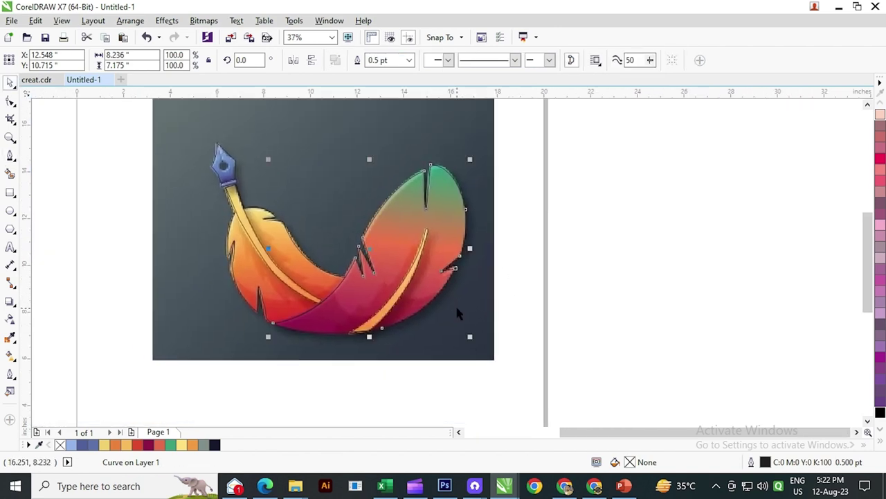
click(558, 299)
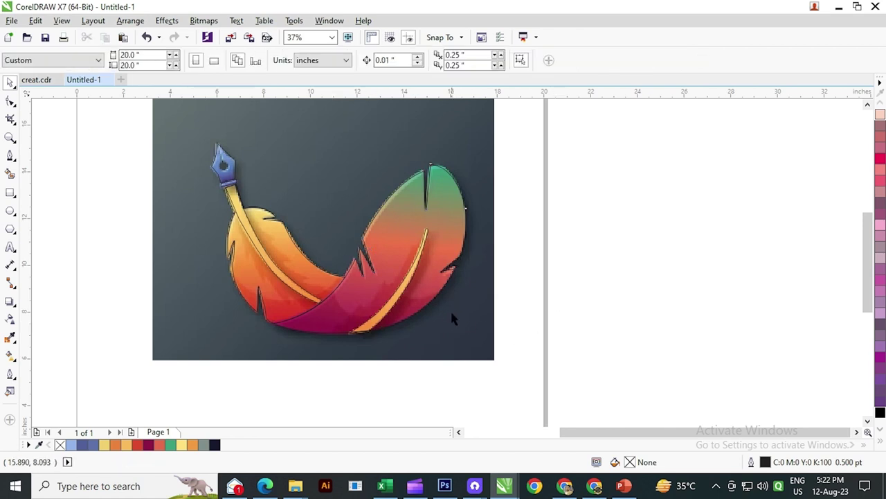
drag(127, 133, 510, 363)
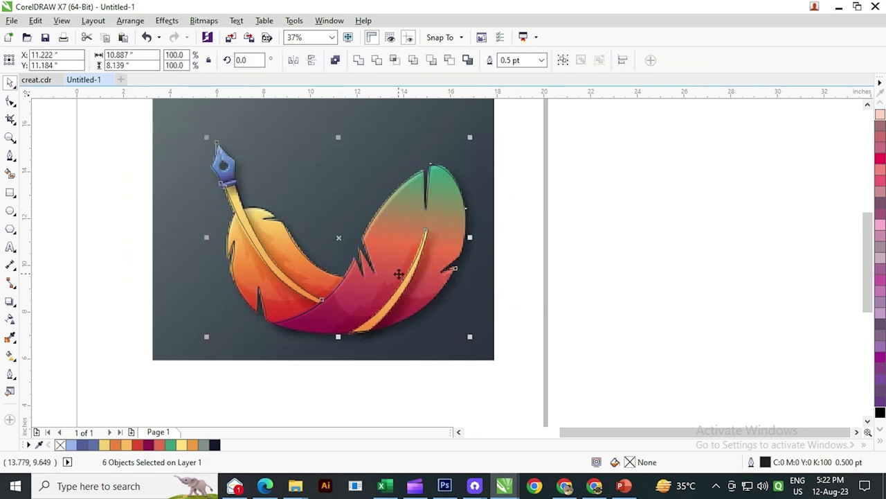
drag(398, 273, 728, 296)
key(Escape)
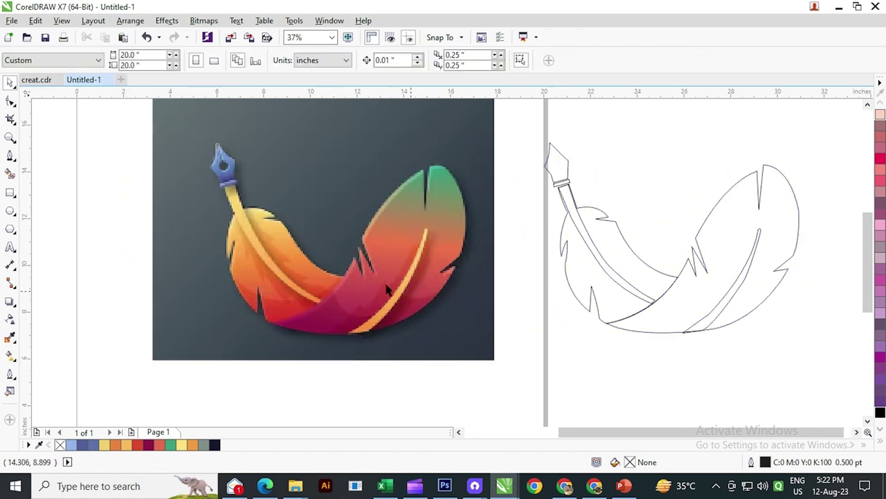
- Unlock the reference image and delete it
right_click(324, 274)
click(343, 281)
key(Delete)
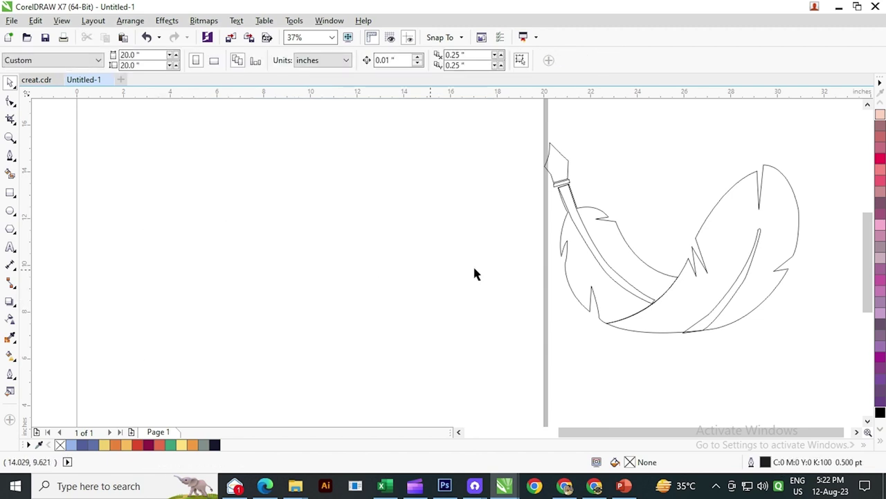
- Move all the traced outlines onto the page and scale them up proportionally to about 140.6%
drag(537, 253, 385, 252)
drag(525, 281, 470, 279)
scroll(449, 270, down, 2)
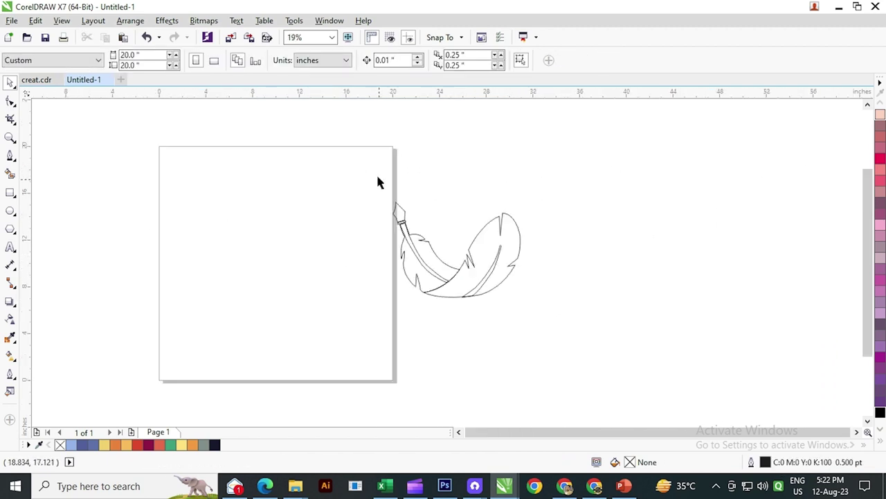
drag(378, 182, 594, 356)
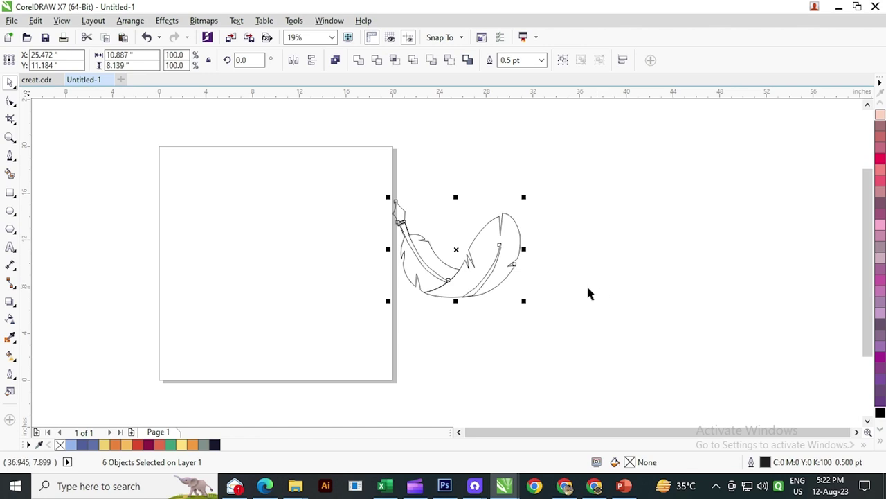
drag(508, 266, 343, 248)
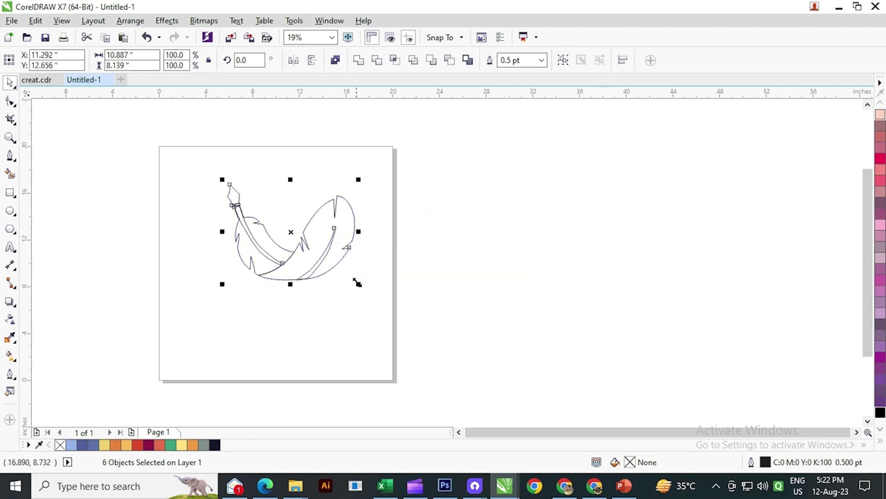
click(434, 242)
scroll(252, 238, up, 2)
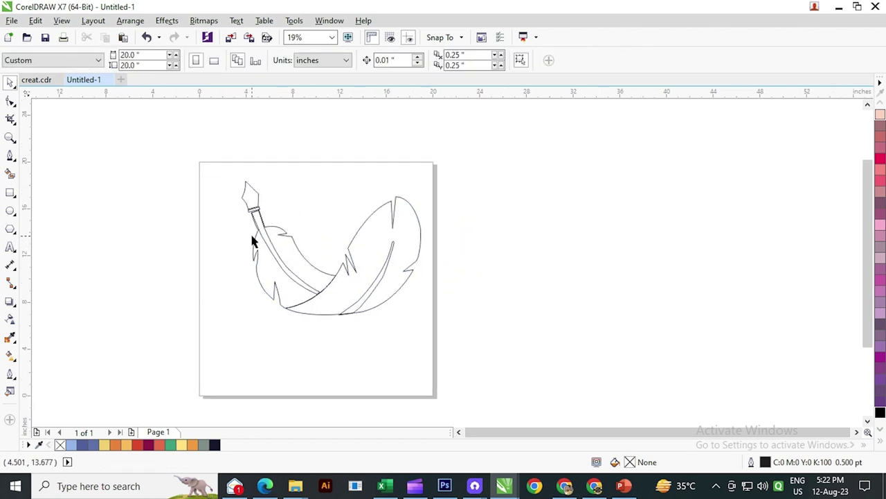
- Move the orange feather outline's left junction node onto the shaft's left edge
scroll(265, 232, up, 3)
scroll(215, 253, down, 1)
click(214, 253)
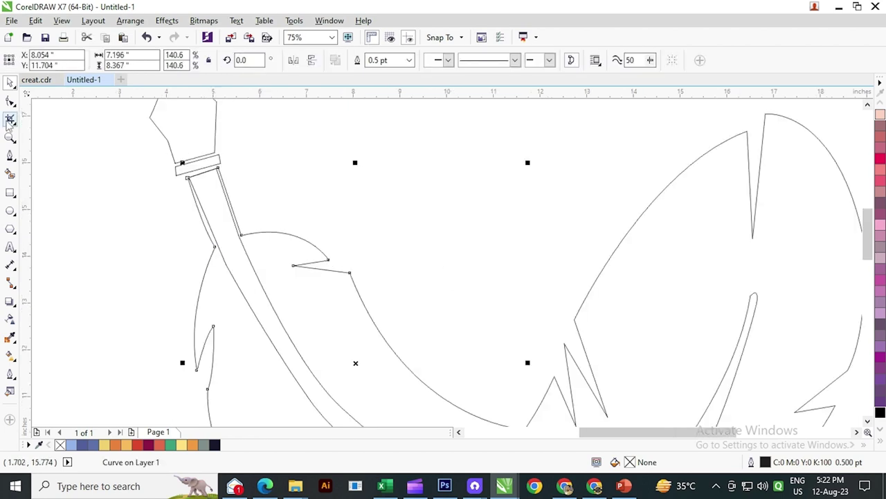
click(11, 103)
scroll(210, 244, up, 2)
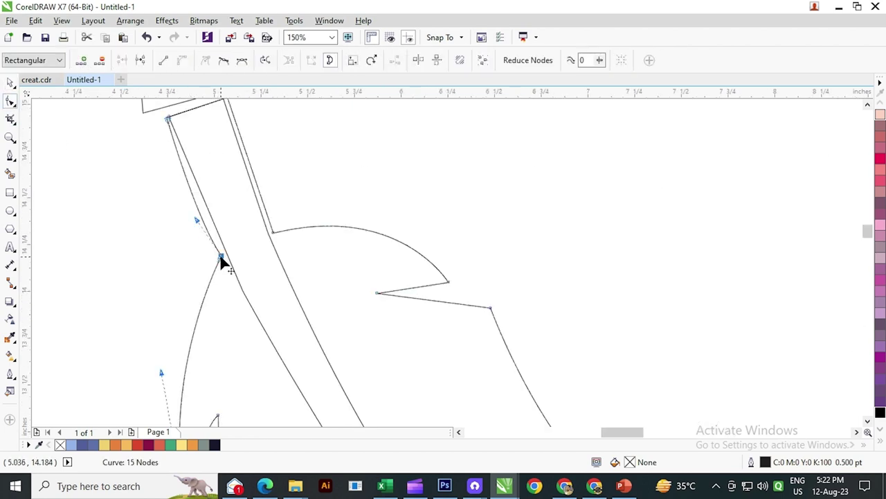
click(221, 256)
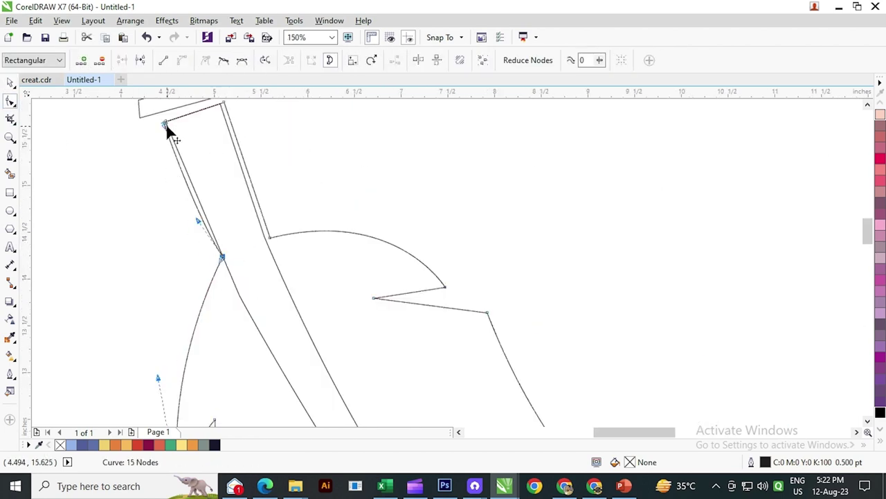
- Align the shaft's upper-left corner node with the orange feather outline's corner beneath the nib collar
scroll(166, 123, up, 4)
click(167, 124)
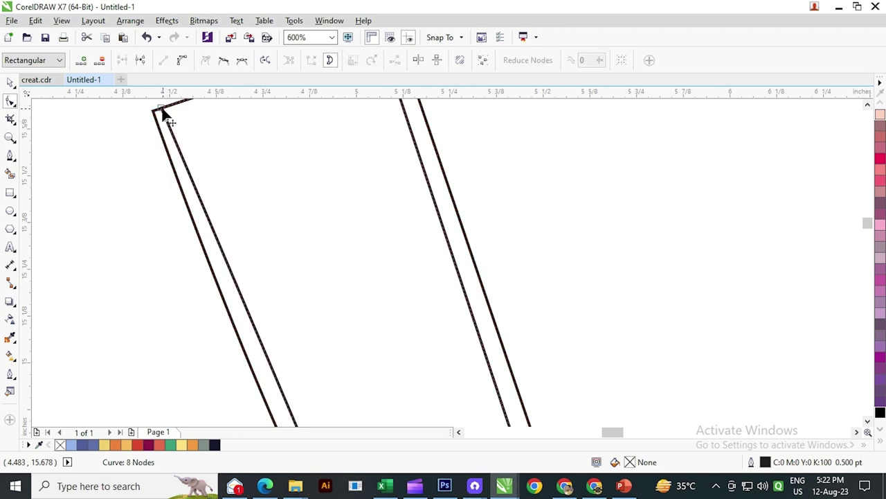
click(164, 111)
scroll(173, 139, down, 4)
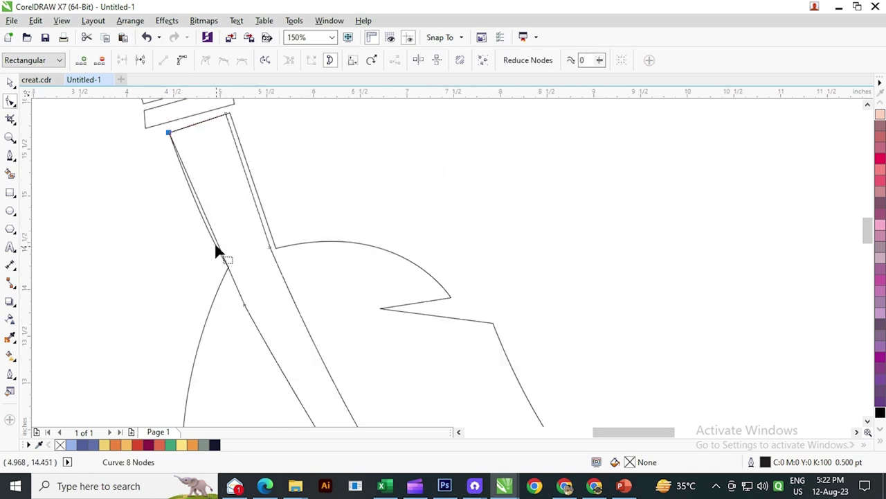
- Bend the orange feather's left segment inward behind the shaft by adjusting the junction node's control handle
scroll(219, 252, up, 2)
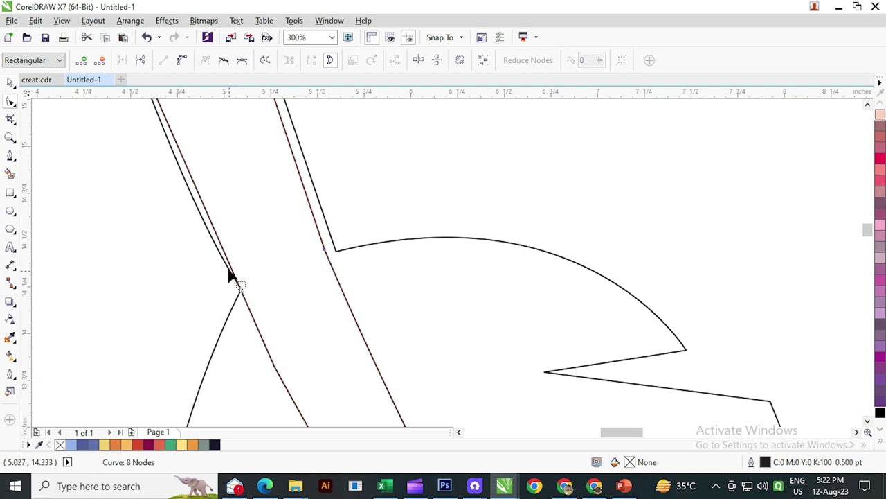
click(242, 293)
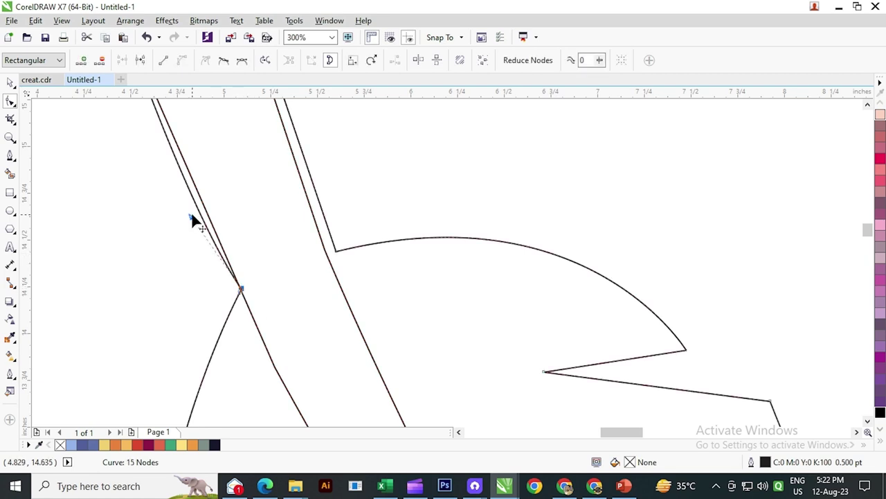
drag(190, 216, 222, 212)
scroll(222, 212, down, 2)
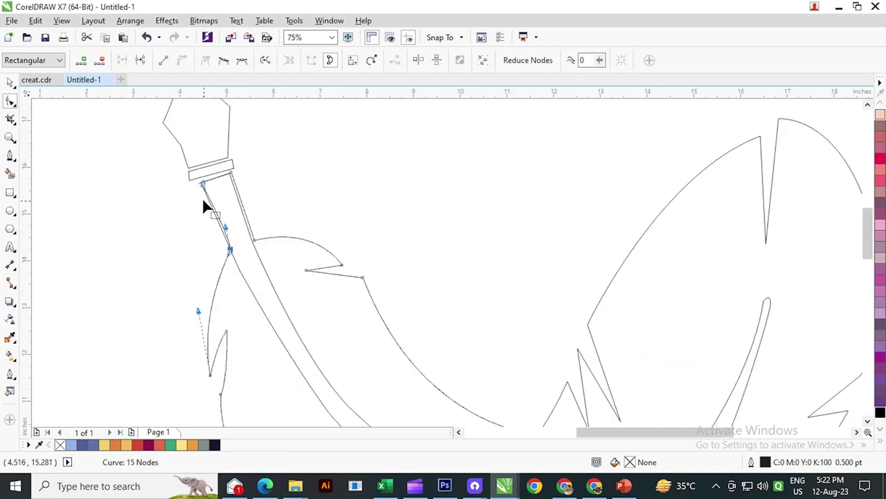
scroll(204, 200, up, 2)
- Fill the orange feather's shaft with yellow (#F2D16F)
click(10, 82)
scroll(144, 200, down, 2)
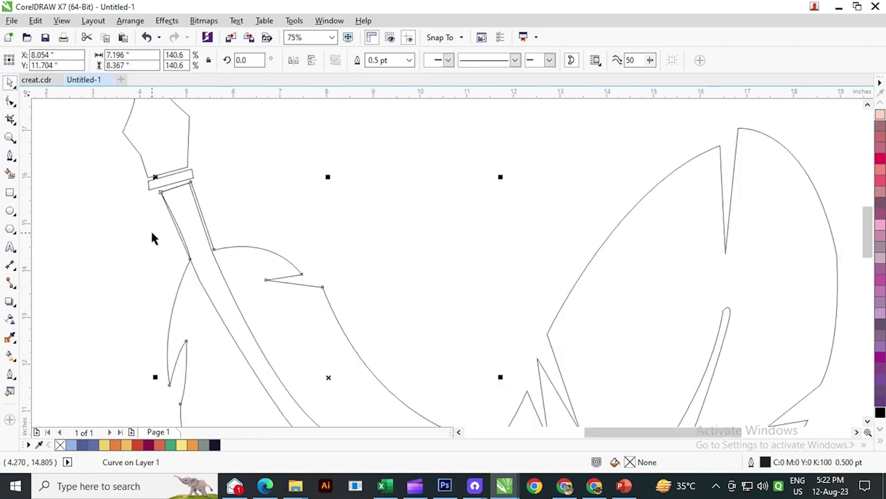
click(150, 229)
click(182, 207)
click(104, 445)
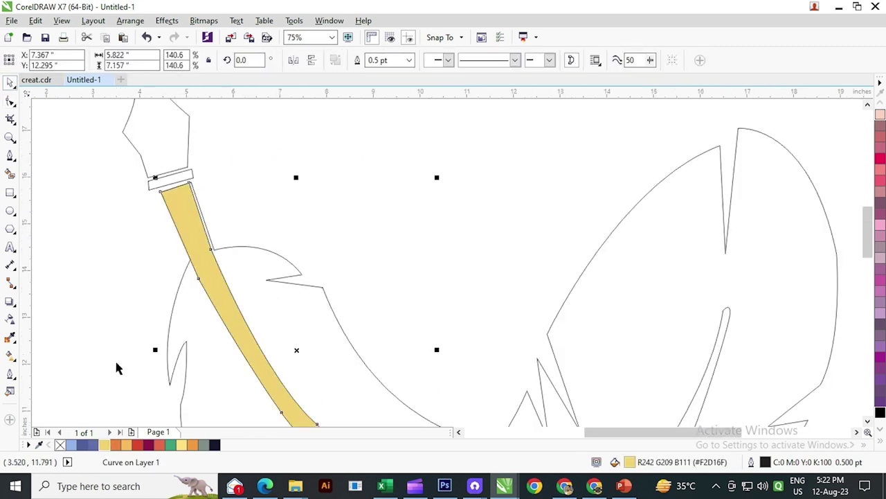
- Move the orange feather's right junction node onto the shaft's edge and tuck its upper corner node behind the shaft
scroll(114, 358, up, 1)
scroll(154, 225, down, 1)
click(11, 101)
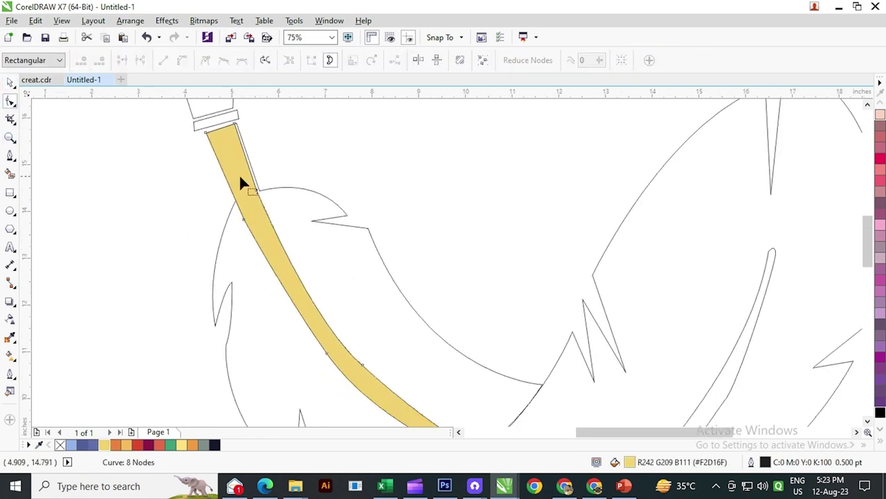
scroll(239, 173, up, 1)
click(276, 204)
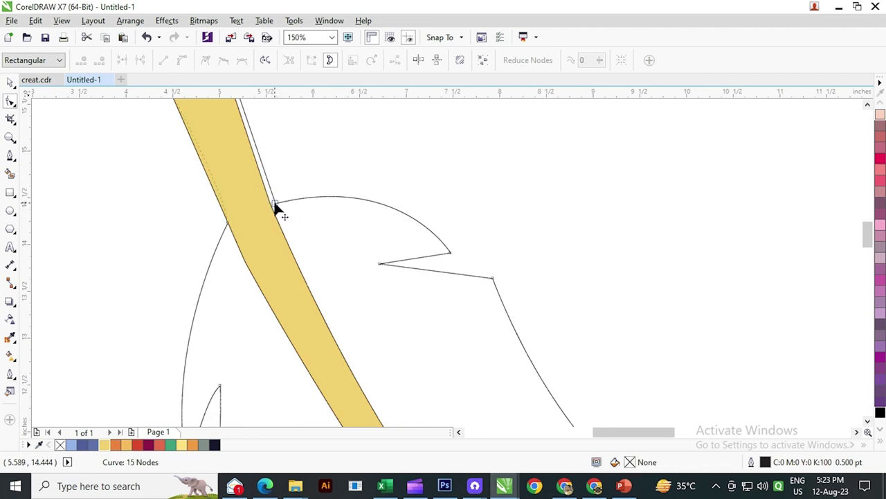
drag(276, 203, 339, 341)
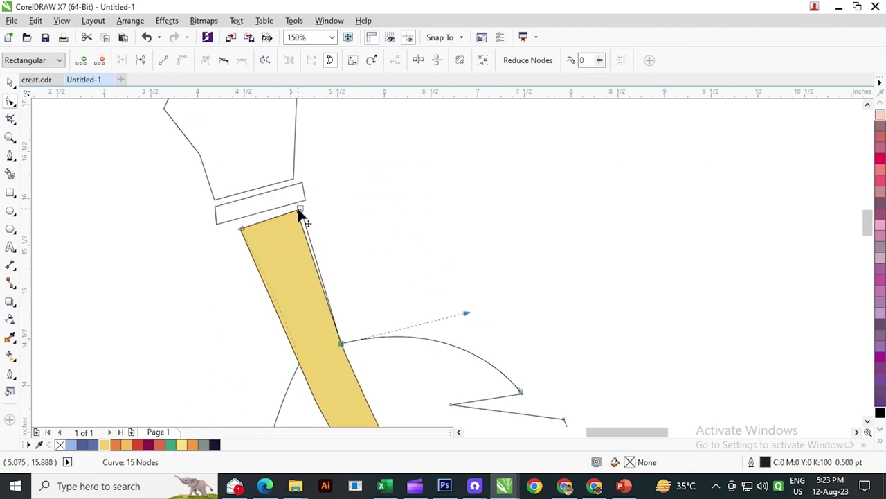
drag(299, 214, 291, 219)
scroll(292, 218, down, 1)
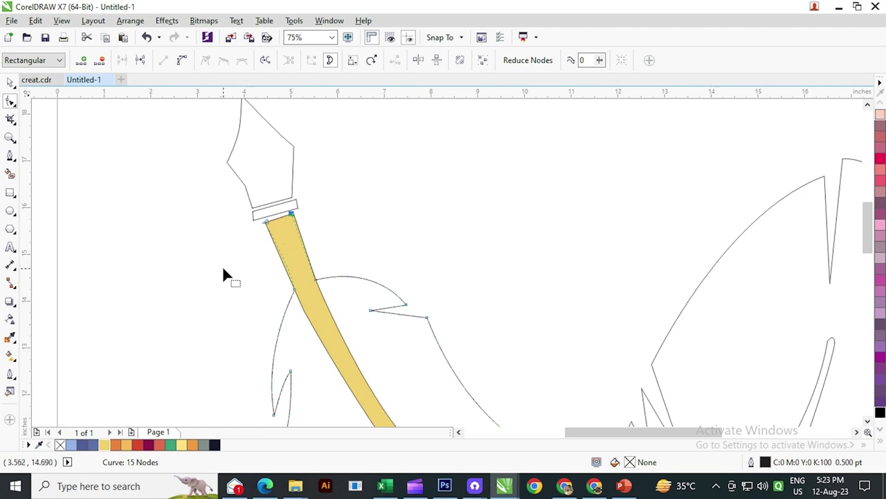
- Reshape the left end of the nib's collar band by repositioning its two left corner nodes
scroll(223, 271, up, 1)
scroll(252, 220, up, 1)
click(286, 233)
click(272, 235)
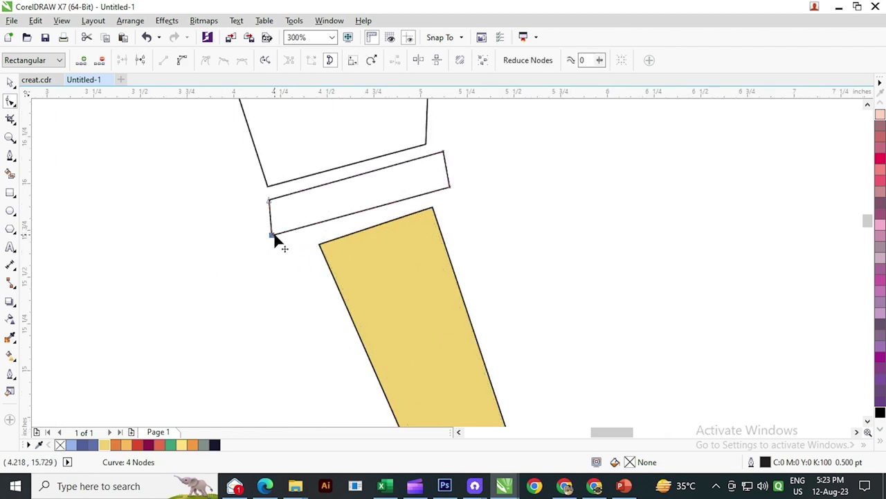
drag(274, 237, 265, 199)
drag(279, 234, 270, 237)
scroll(269, 263, down, 2)
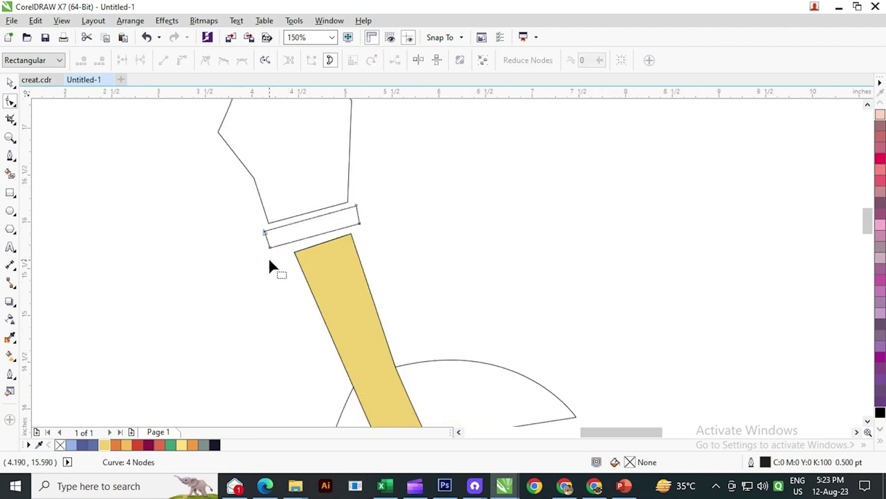
scroll(300, 246, down, 2)
scroll(275, 196, up, 2)
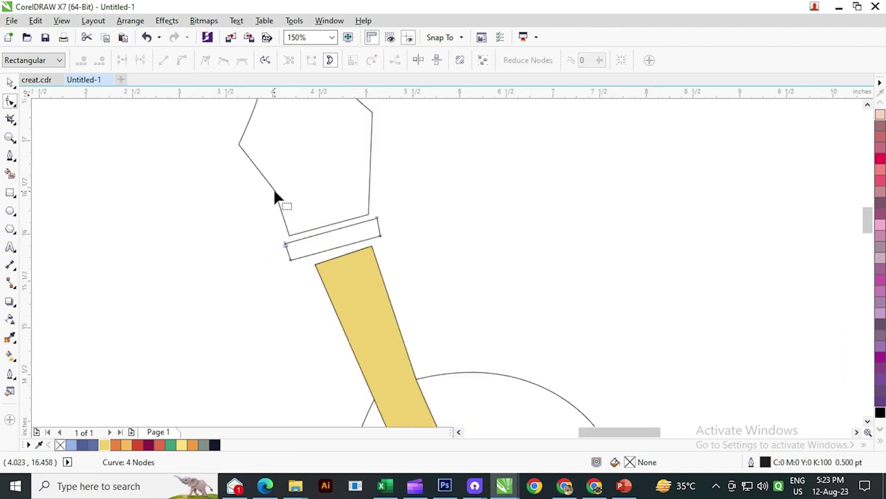
- Remove the extra node on the nib's lower-left edge and convert its two upper curved edges to straight lines
click(274, 196)
scroll(277, 215, down, 1)
scroll(286, 265, up, 1)
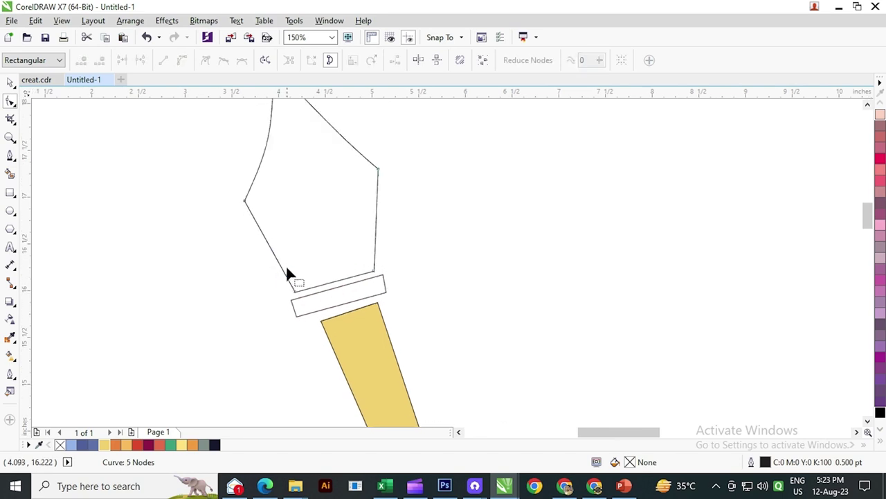
scroll(286, 265, down, 2)
scroll(281, 169, up, 2)
click(278, 165)
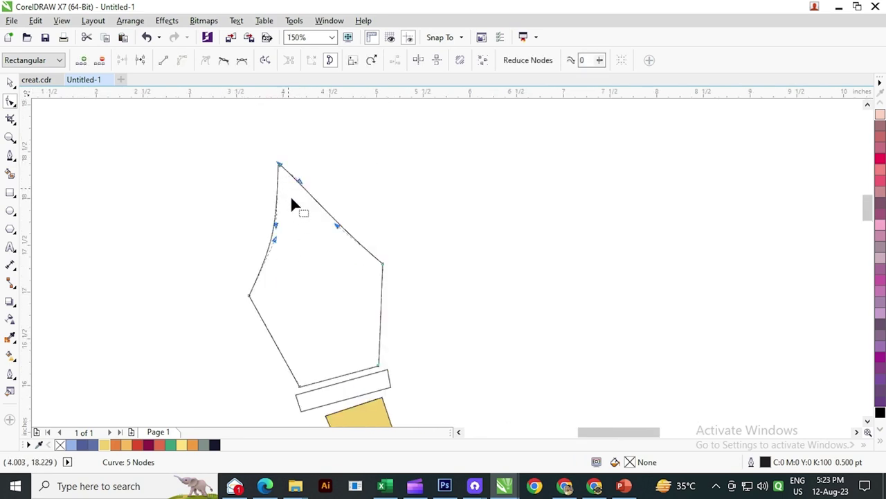
click(163, 59)
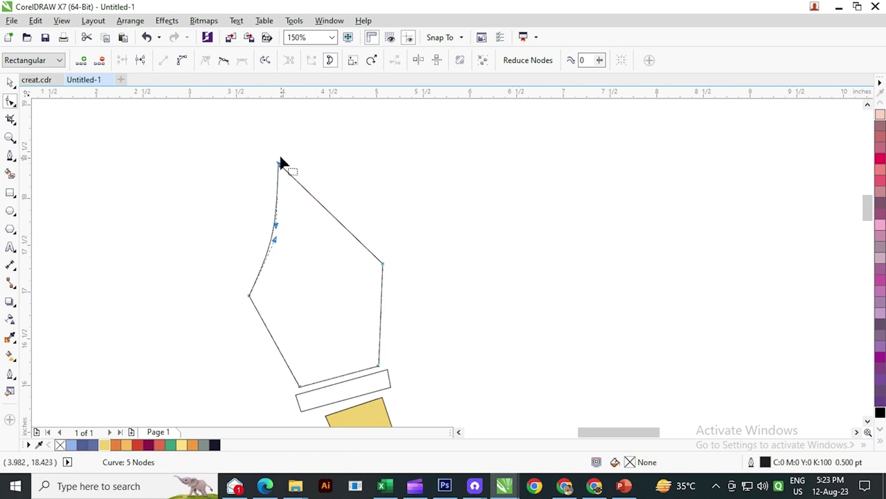
click(163, 61)
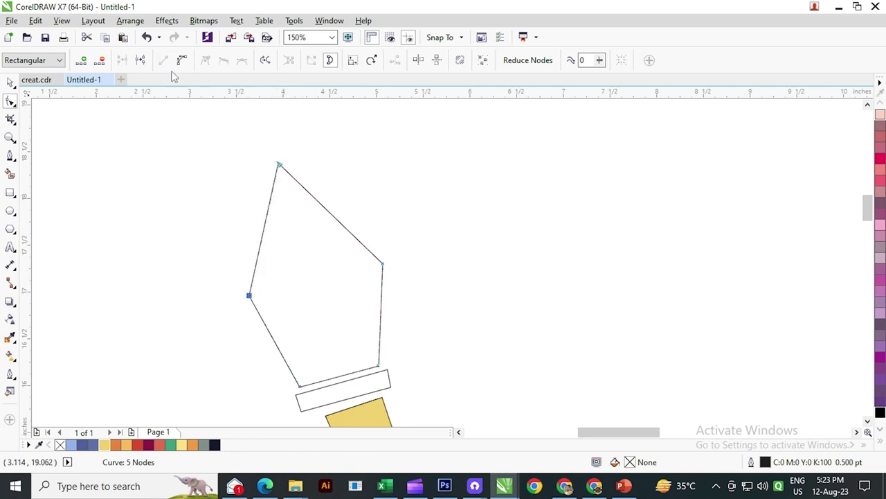
click(264, 220)
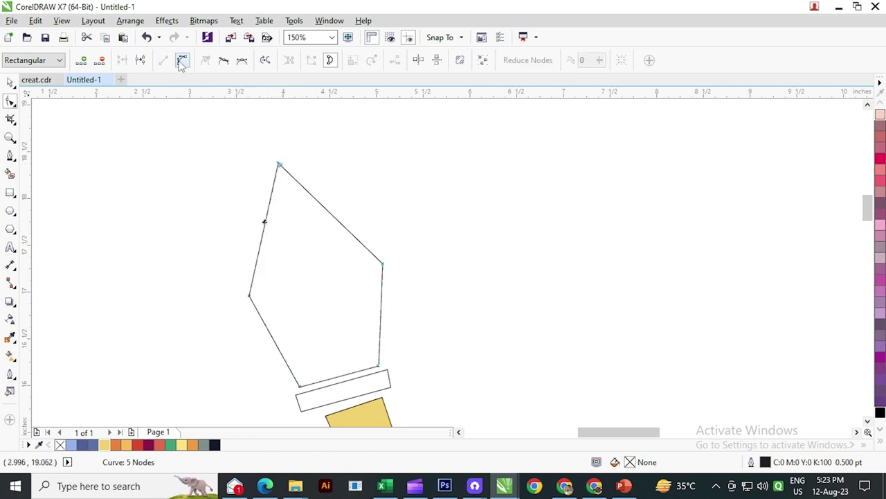
drag(264, 222, 271, 223)
key(ctrl+z)
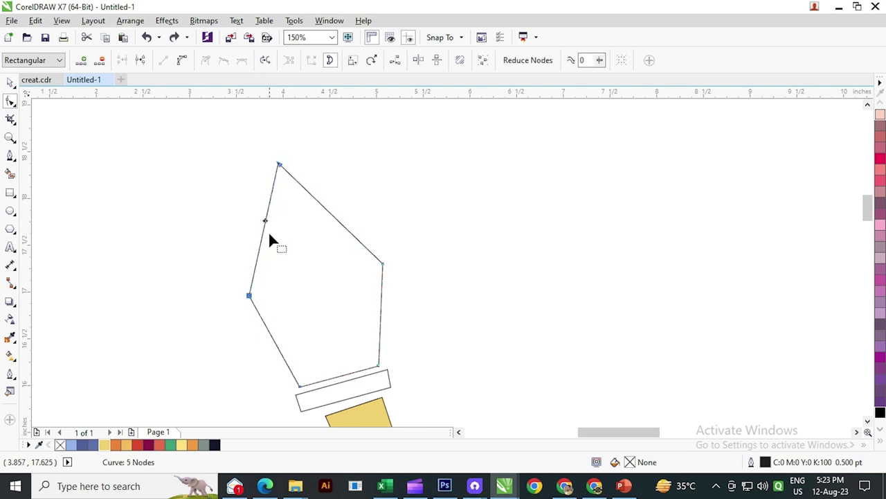
- Convert the nib's two upper edges to curves and bend both inward to form a concave point
click(264, 225)
click(182, 61)
scroll(268, 235, up, 2)
drag(259, 235, 275, 234)
click(183, 62)
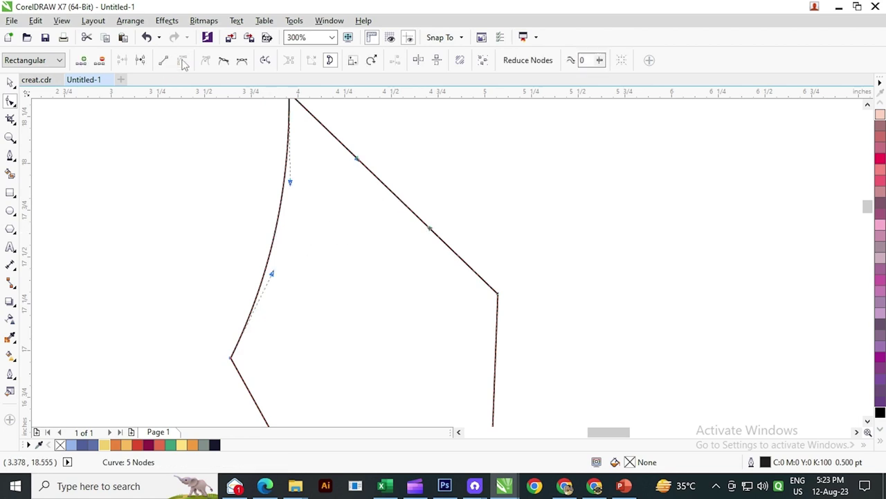
drag(405, 204, 365, 224)
scroll(356, 236, down, 4)
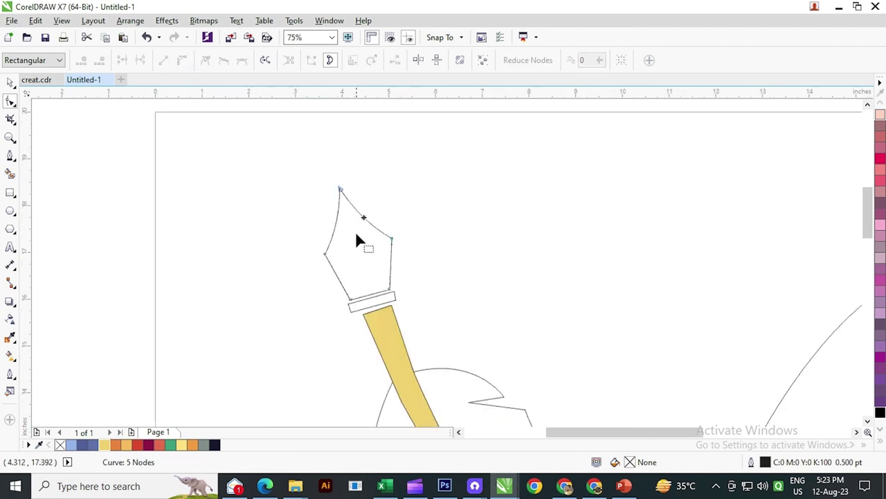
- Refine the nib's point by adjusting the right edge's curve handle, raising the right shoulder node and repositioning the tip node
scroll(339, 189, up, 4)
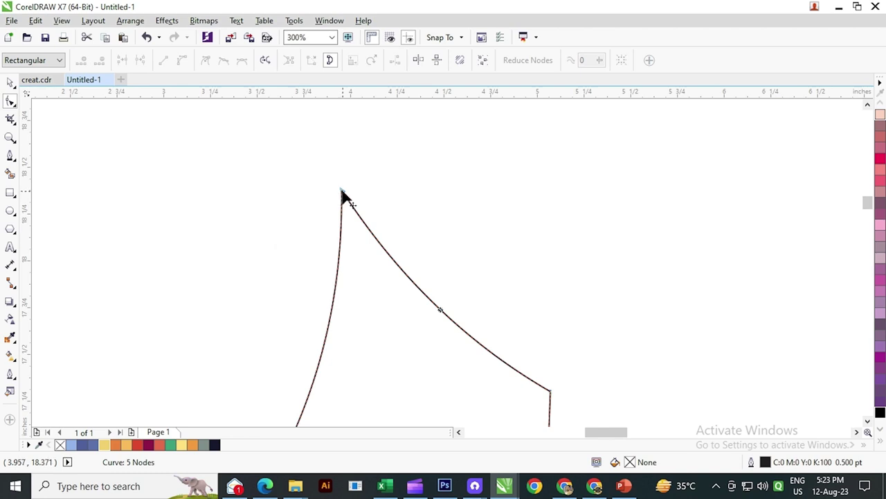
drag(344, 197, 311, 201)
scroll(321, 220, down, 4)
scroll(319, 242, up, 2)
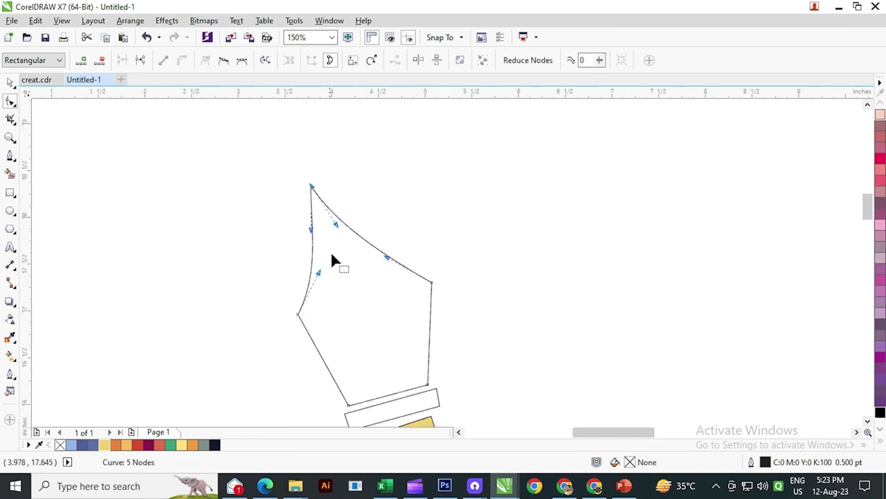
click(387, 262)
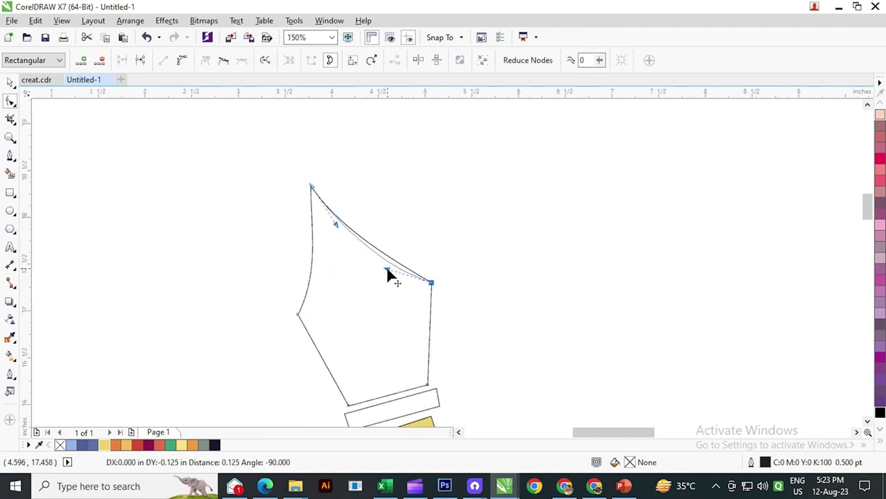
drag(433, 284, 433, 264)
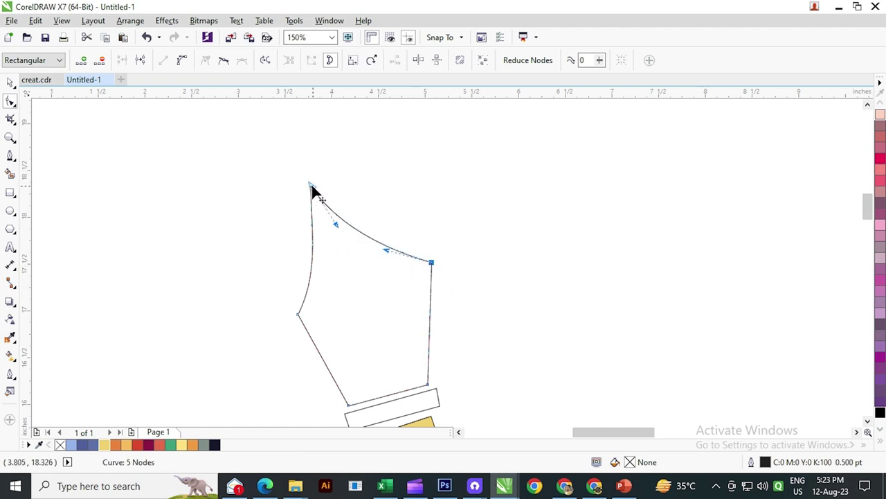
drag(311, 187, 328, 182)
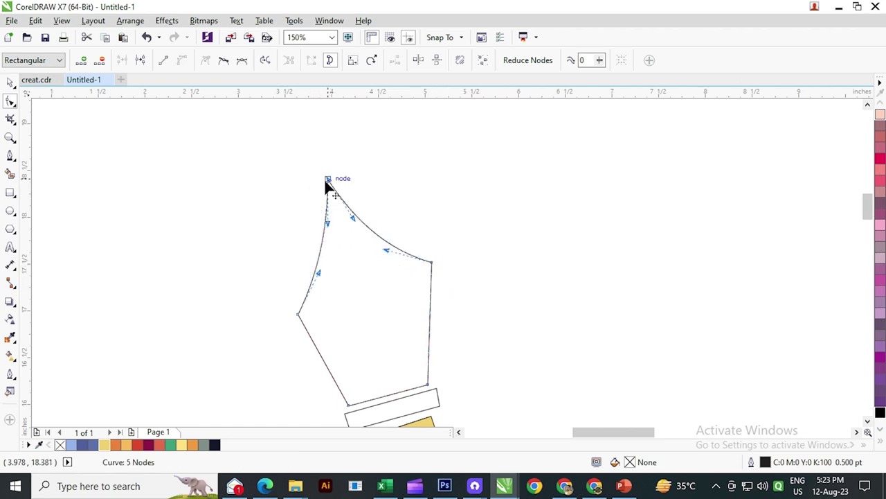
scroll(327, 189, down, 4)
key(space)
click(166, 216)
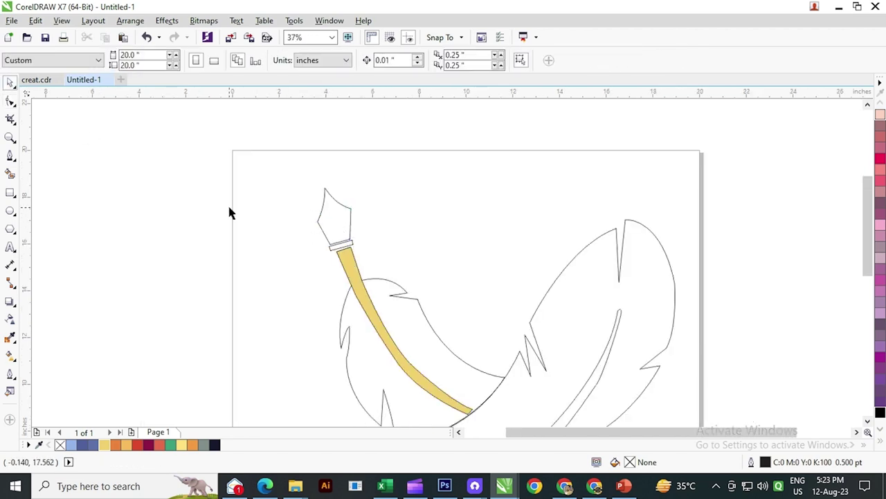
- Move the yellow shaft's upper-left corner node outward so its top edge runs parallel to the nib's collar band
scroll(253, 180, down, 2)
scroll(312, 258, up, 2)
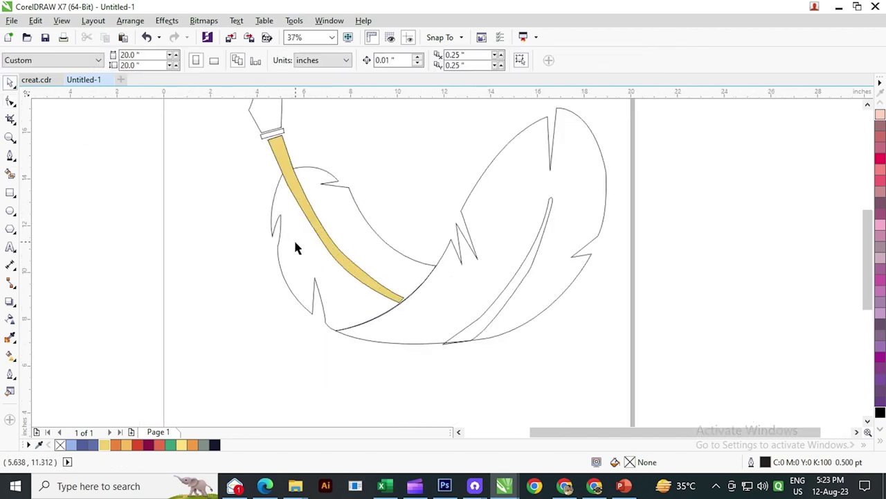
scroll(293, 239, up, 4)
click(11, 100)
scroll(307, 182, up, 2)
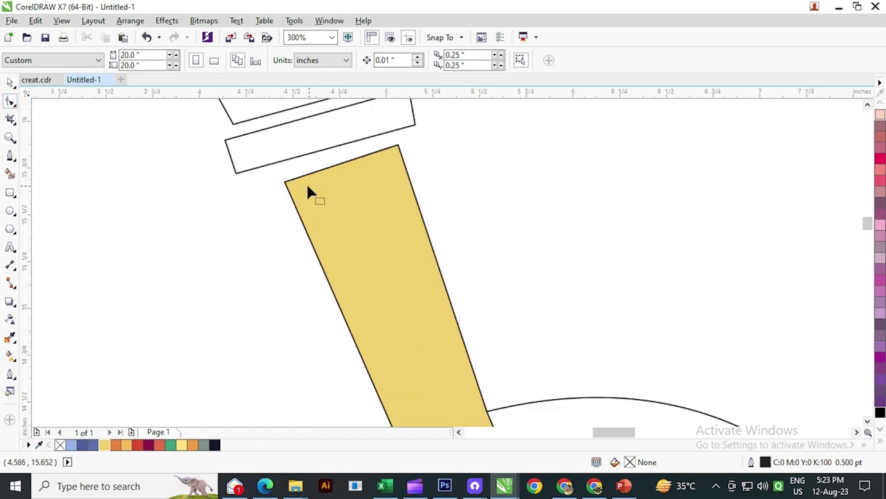
click(287, 187)
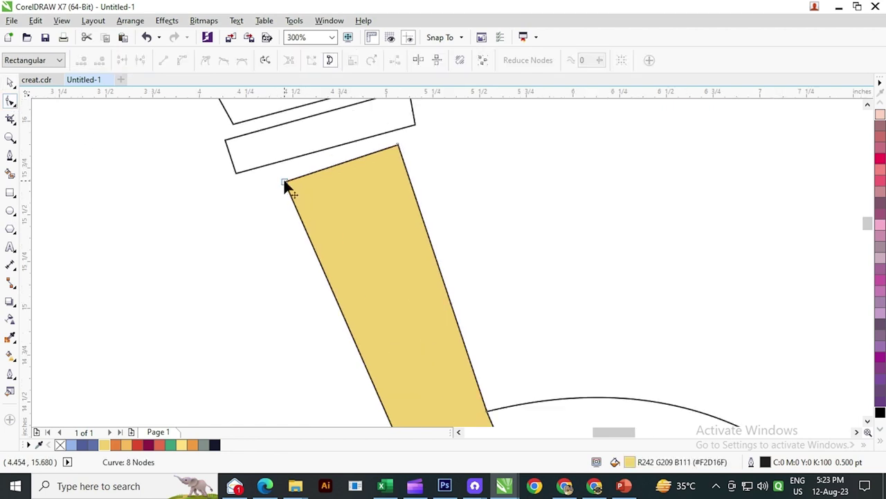
mouse_move(285, 181)
mouse_down()
mouse_move(282, 175)
mouse_move(269, 187)
mouse_up()
scroll(290, 169, up, 2)
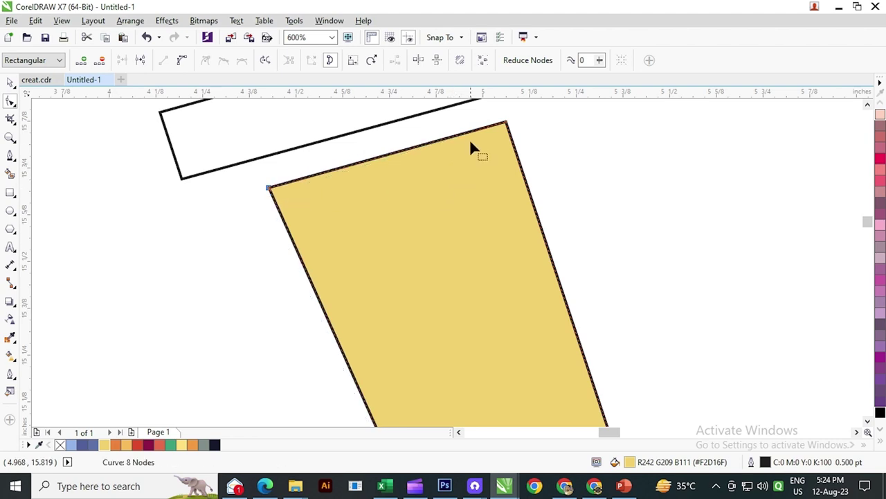
scroll(422, 174, down, 6)
scroll(406, 250, down, 2)
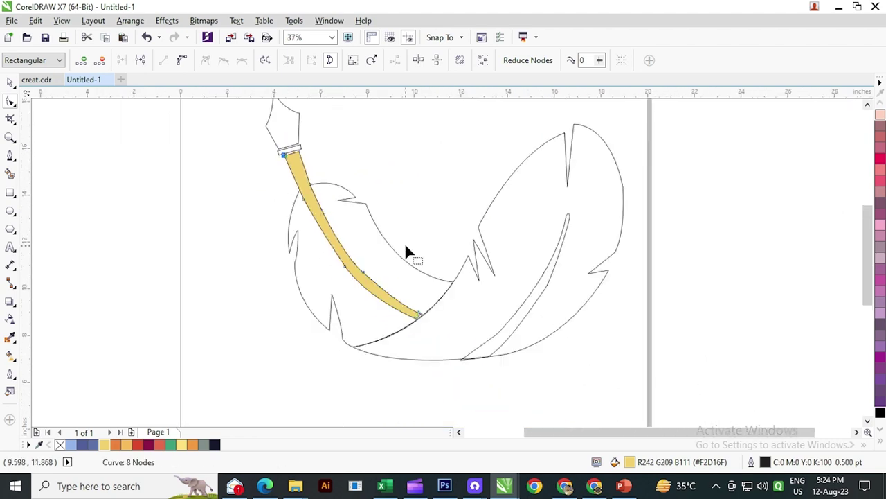
click(10, 82)
click(183, 212)
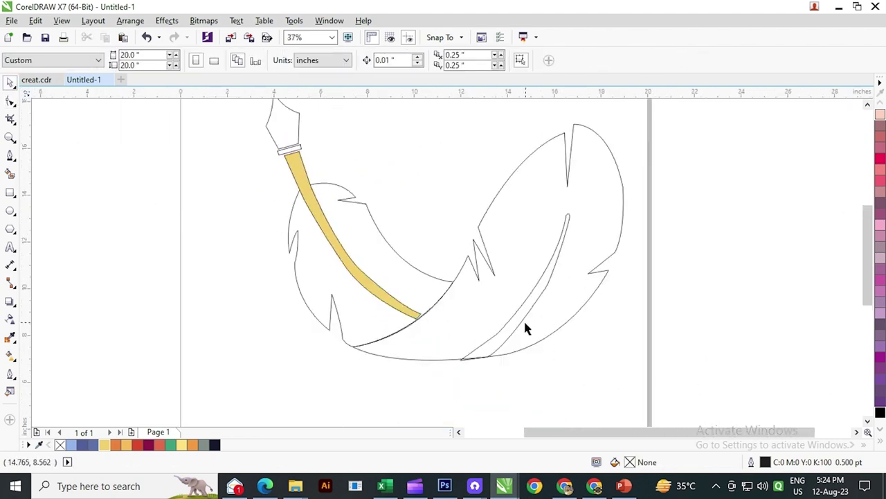
scroll(525, 329, up, 3)
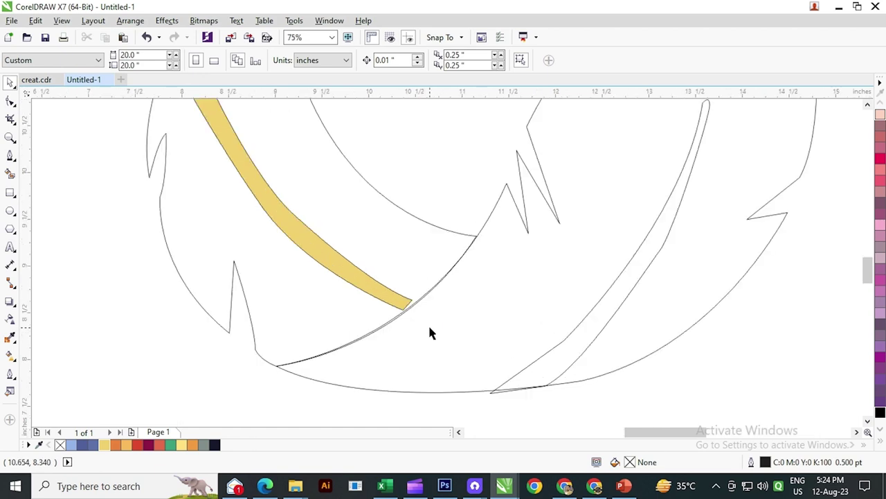
click(249, 245)
drag(262, 269, 330, 337)
drag(221, 225, 237, 278)
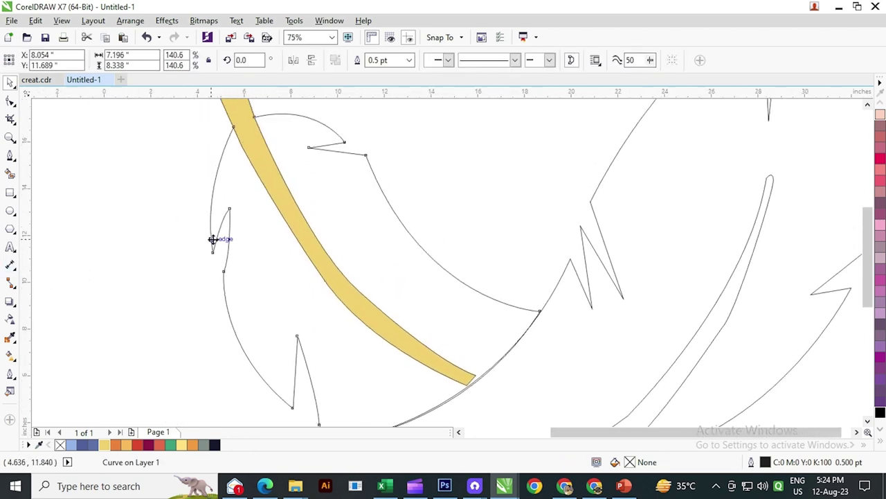
scroll(213, 239, down, 1)
click(224, 151)
click(234, 231)
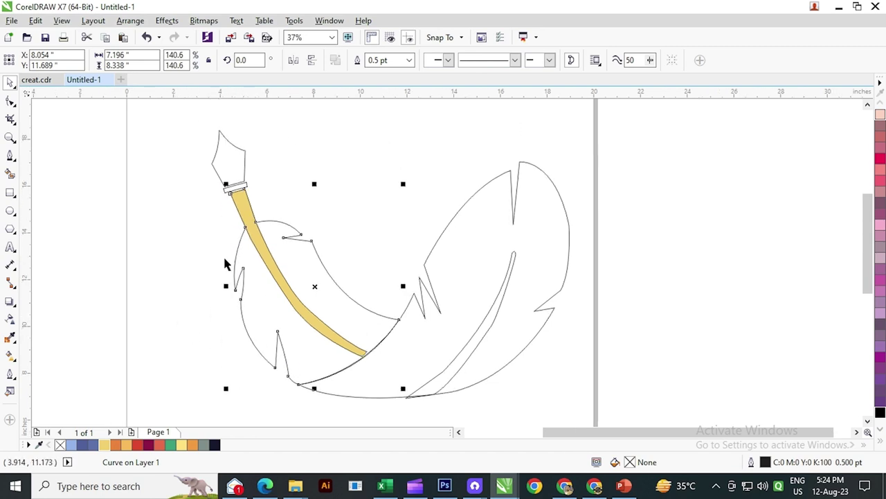
- Draw a circle about 0.243 inches in diameter in the upper middle of the nib as its breather hole
click(228, 162)
scroll(230, 156, up, 1)
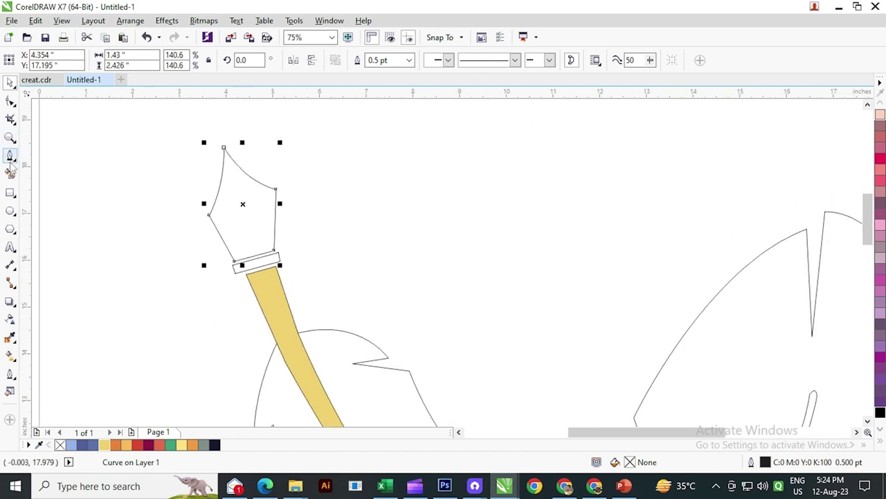
click(10, 210)
scroll(230, 184, up, 1)
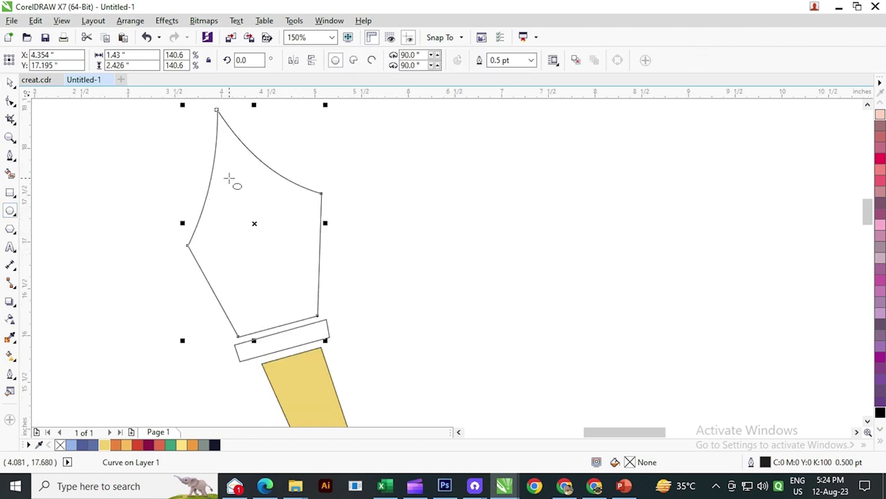
drag(232, 180, 247, 205)
click(10, 82)
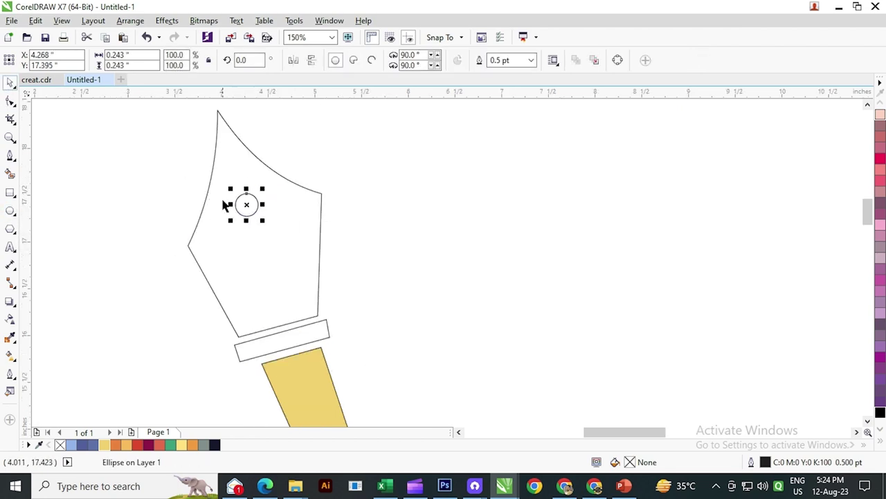
scroll(223, 200, down, 2)
click(162, 211)
- Fill the nib with a linear gradient running from light blue at the tip to dark blue at the base
drag(191, 238, 228, 203)
click(257, 175)
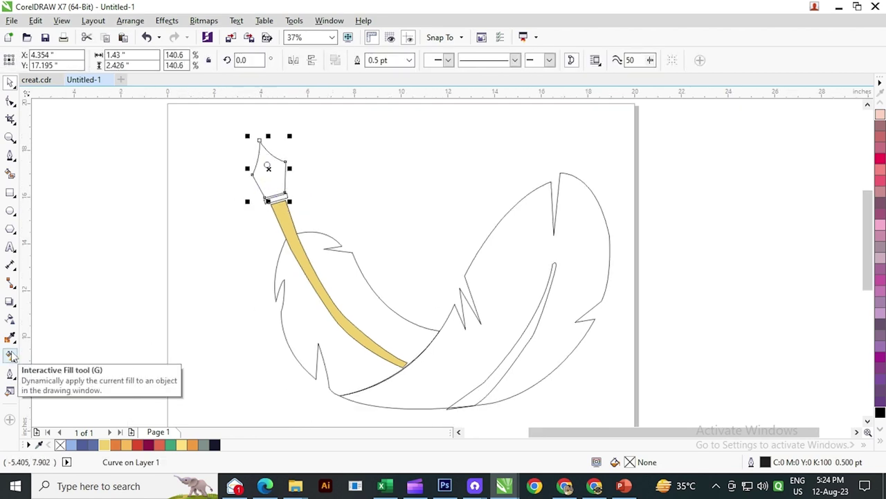
click(12, 355)
scroll(249, 153, up, 2)
drag(283, 147, 310, 235)
click(71, 445)
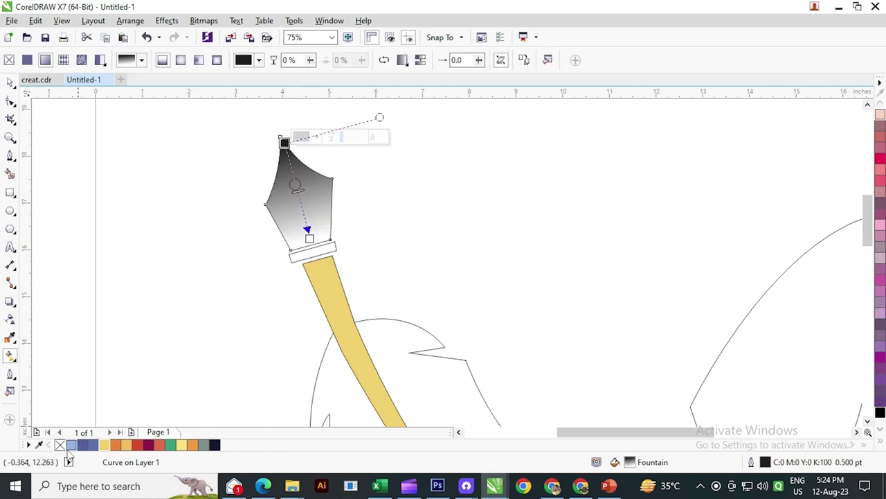
click(310, 238)
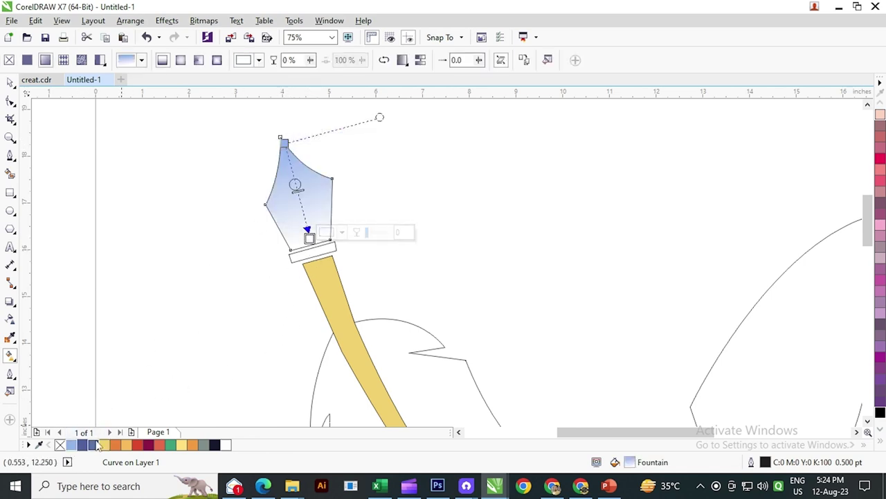
click(83, 444)
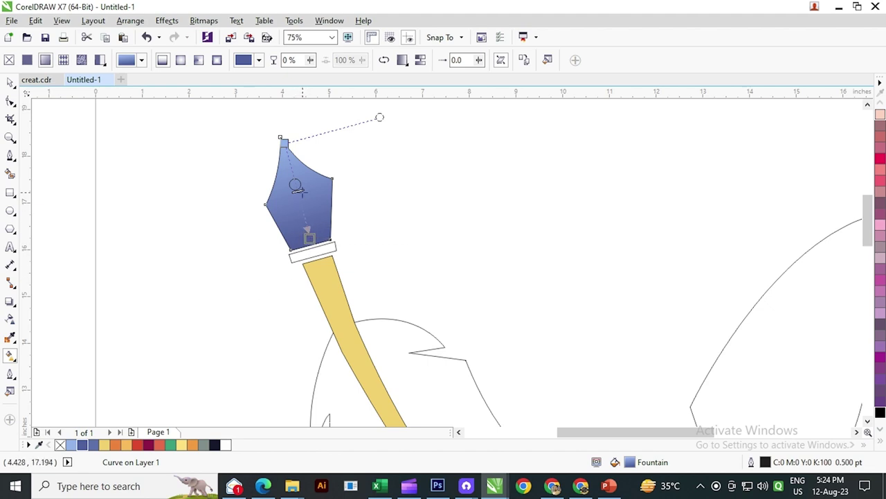
- Fill the nib's collar band with a linear gradient from dark blue at its upper edge to light blue at its lower edge
scroll(319, 259, up, 1)
drag(304, 238, 308, 255)
key(ctrl+z)
click(304, 242)
click(83, 445)
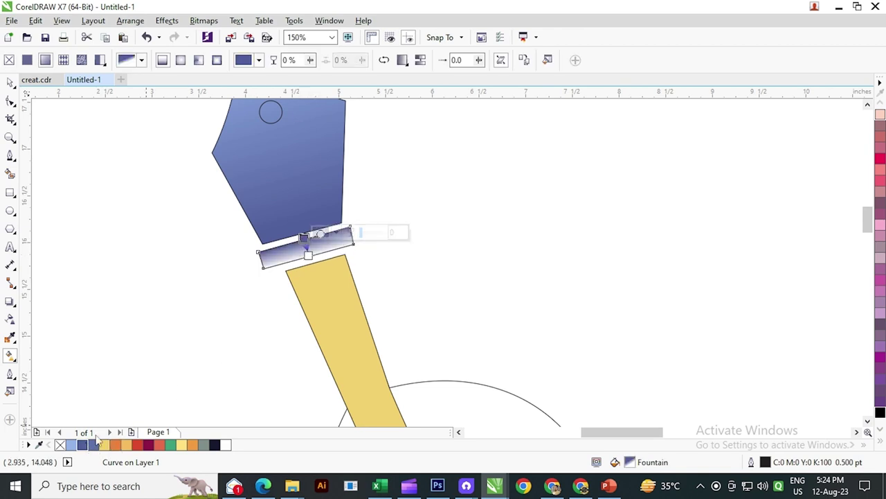
click(309, 255)
click(93, 446)
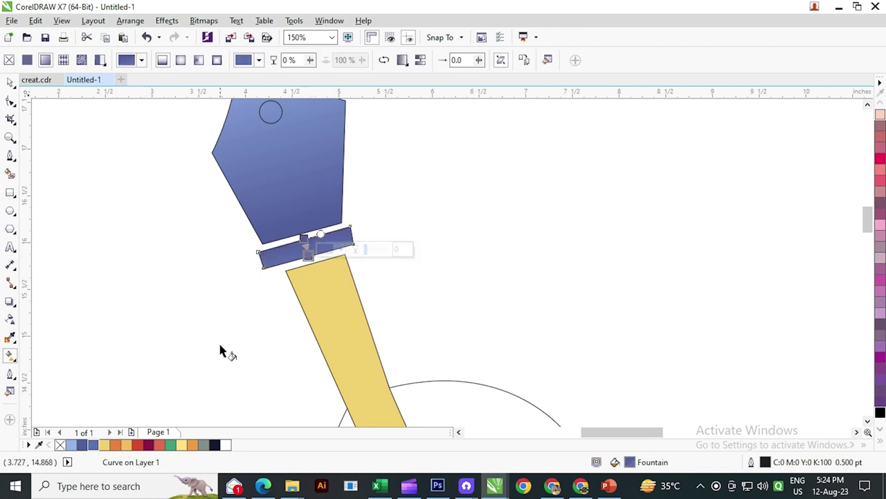
click(10, 82)
scroll(219, 221, down, 3)
click(223, 230)
scroll(225, 232, up, 2)
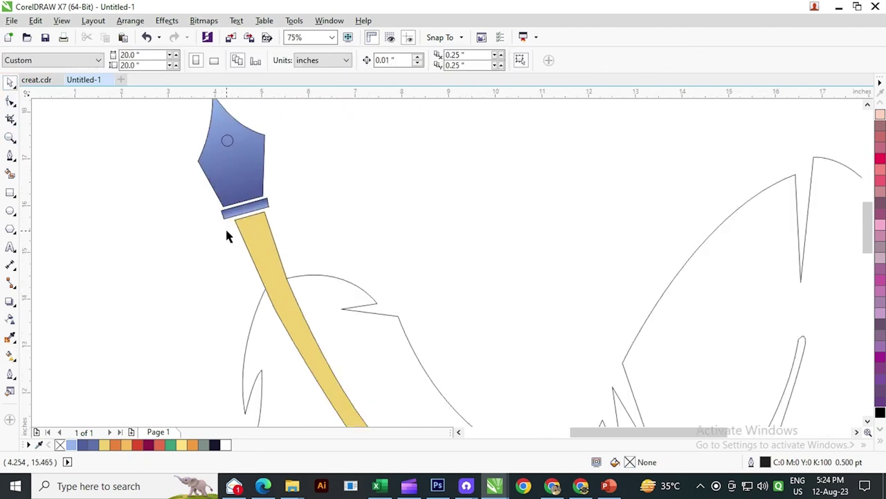
- Shift the yellow shaft's upper-left corner node slightly further outward to widen the end below the collar band
scroll(235, 222, up, 3)
click(235, 214)
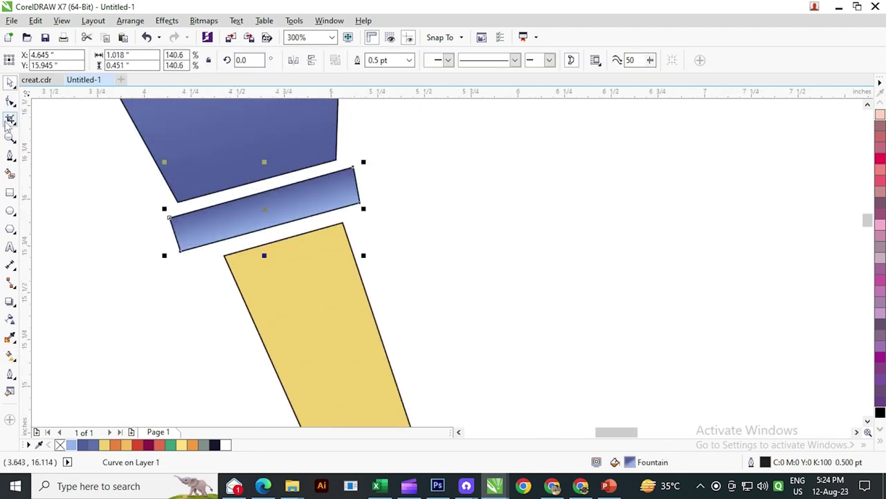
click(11, 102)
click(224, 256)
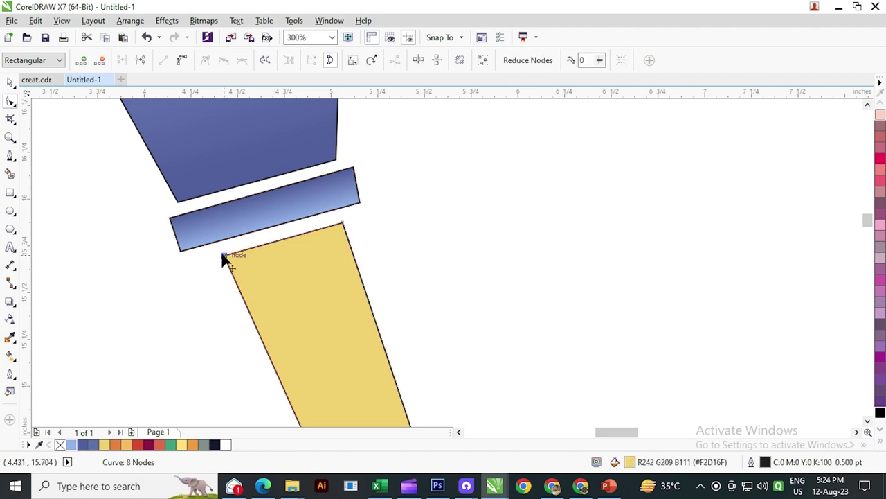
drag(224, 255, 214, 258)
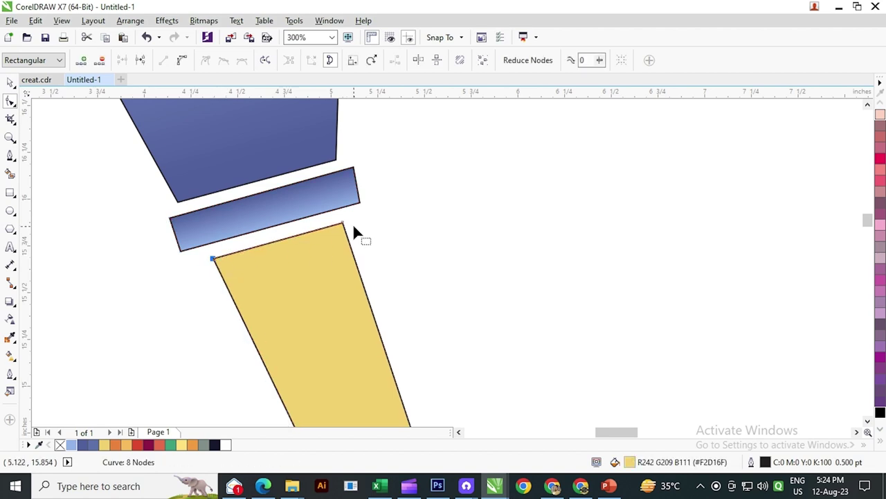
scroll(281, 213, down, 2)
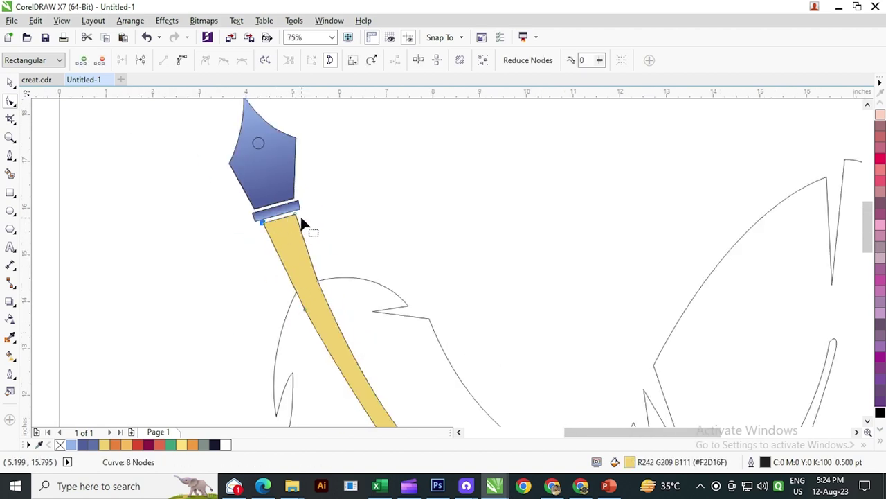
scroll(300, 215, up, 1)
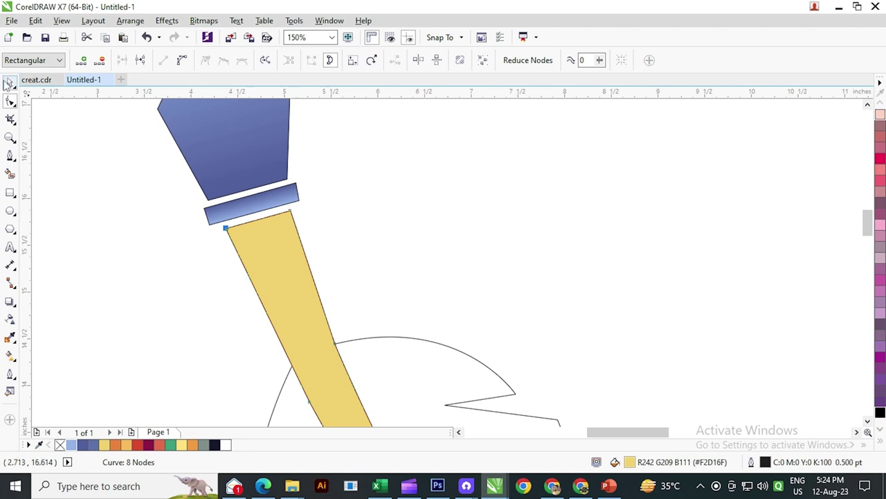
click(9, 81)
scroll(263, 166, down, 2)
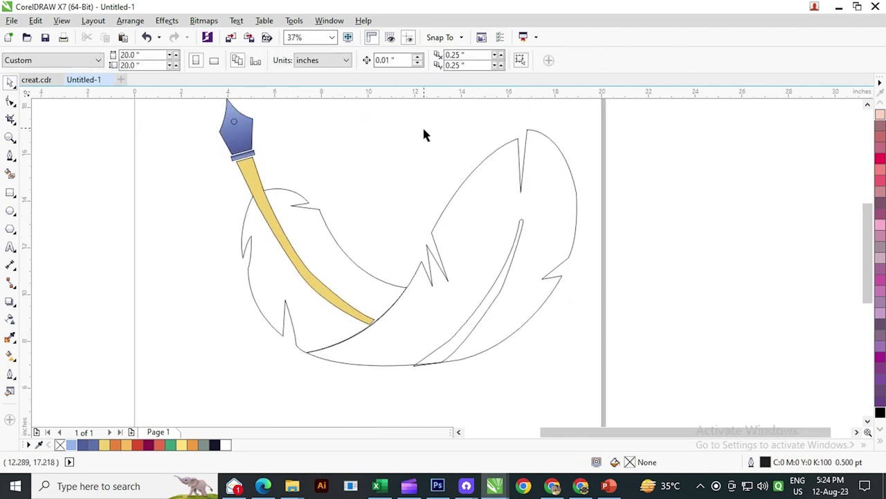
- Fill the pen shaft with a linear gradient from yellow below the collar band to orange at its lower end
click(252, 176)
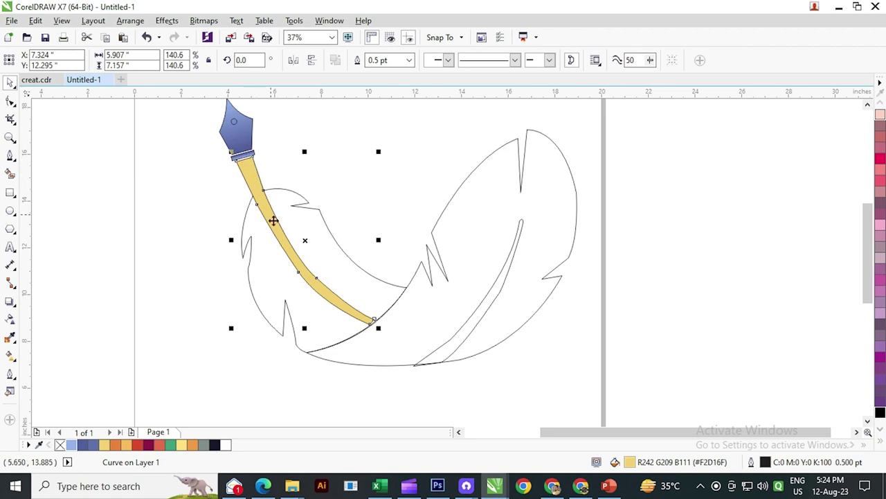
click(10, 356)
drag(244, 159, 339, 297)
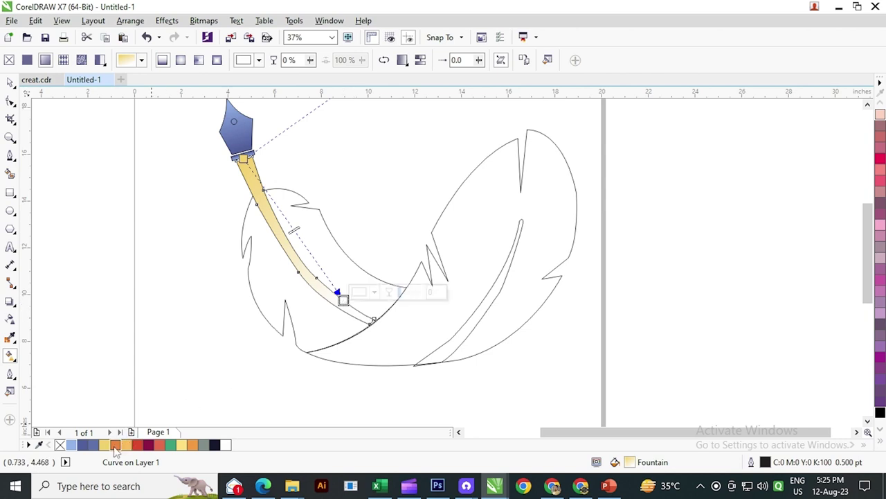
click(115, 444)
drag(344, 300, 365, 320)
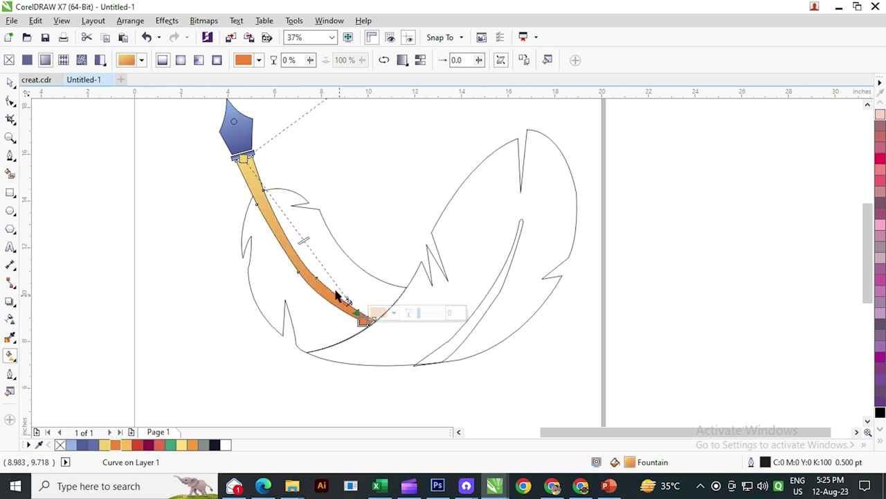
click(10, 83)
click(141, 215)
- Fill the left feather part with a linear gradient from light orange near the nib to red at its lower end
click(260, 238)
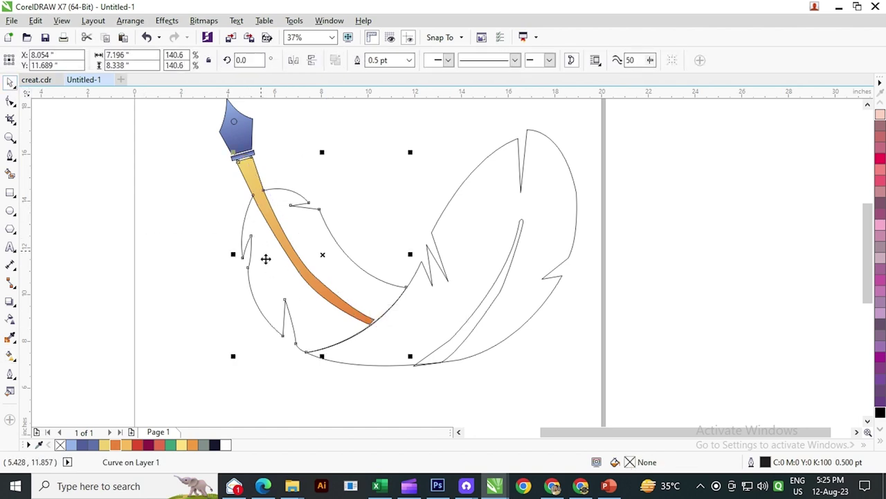
click(9, 354)
drag(247, 207, 343, 338)
click(248, 207)
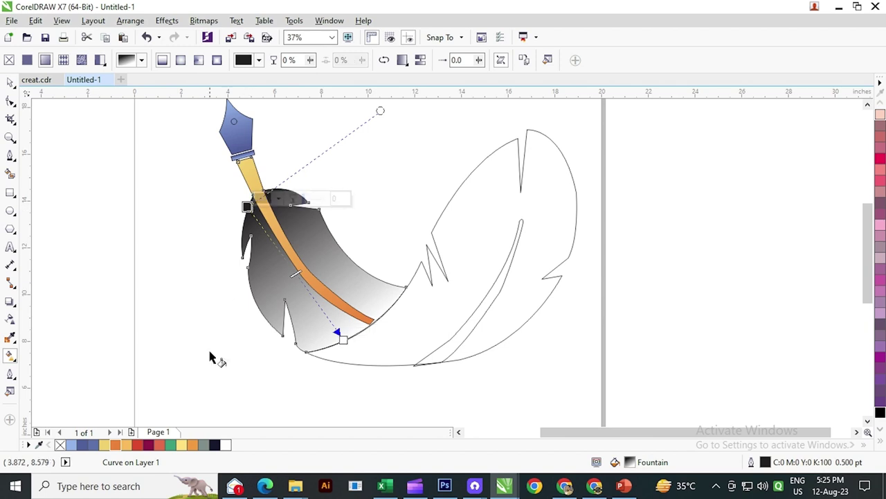
click(125, 445)
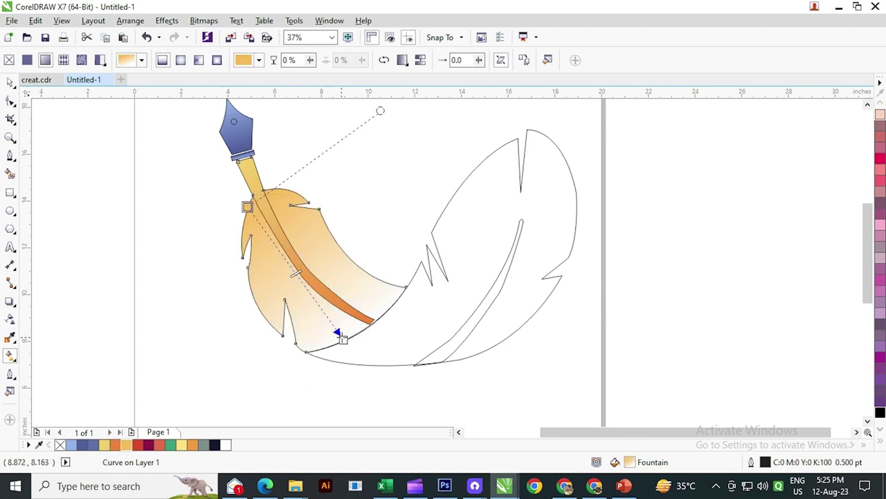
click(343, 338)
click(137, 445)
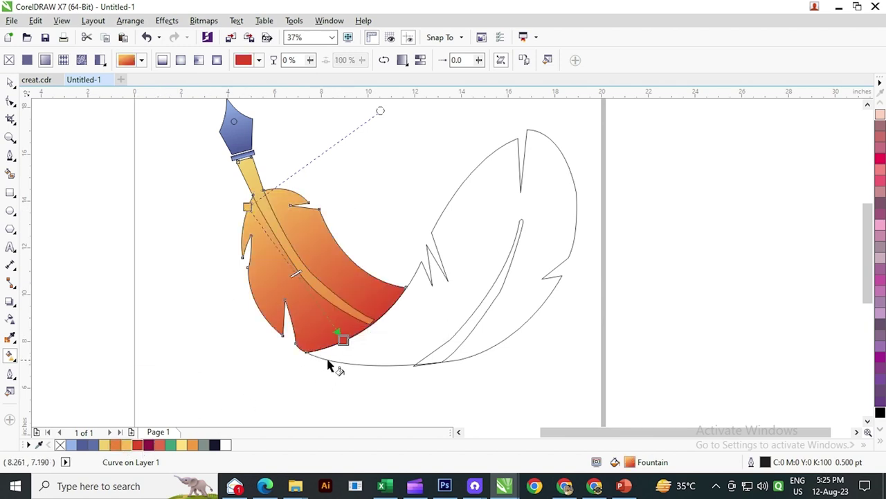
click(343, 338)
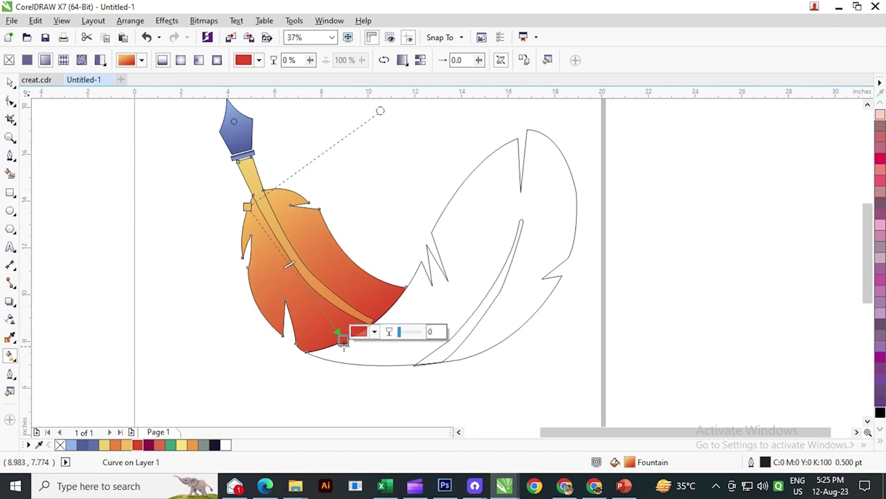
click(177, 329)
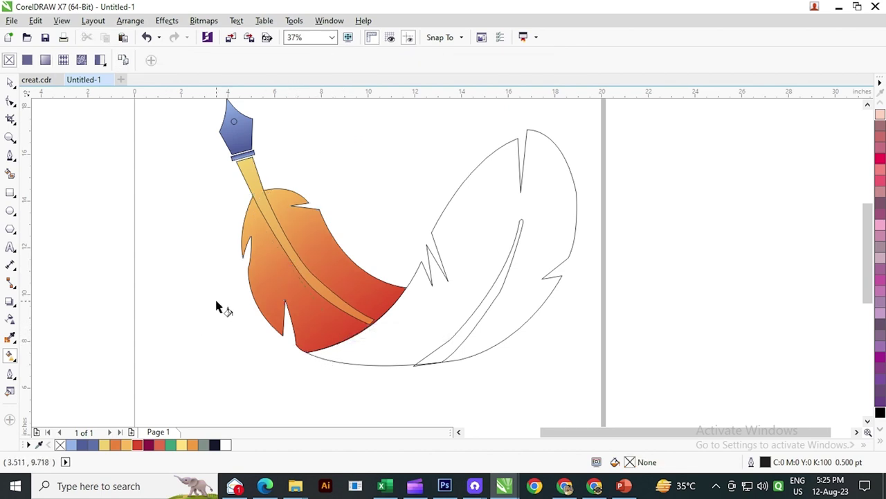
- Apply a linear gradient to the large right feather from its upper tip to its lower-left end, with green at the tip
click(399, 353)
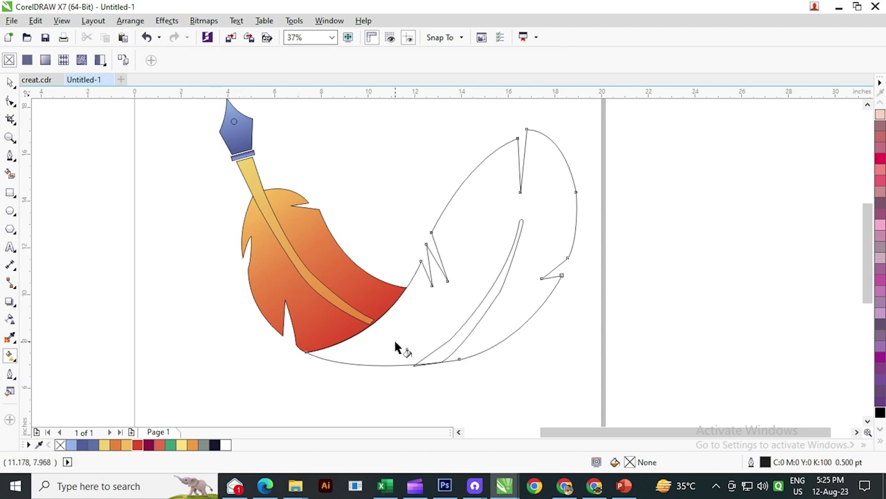
drag(551, 167, 349, 362)
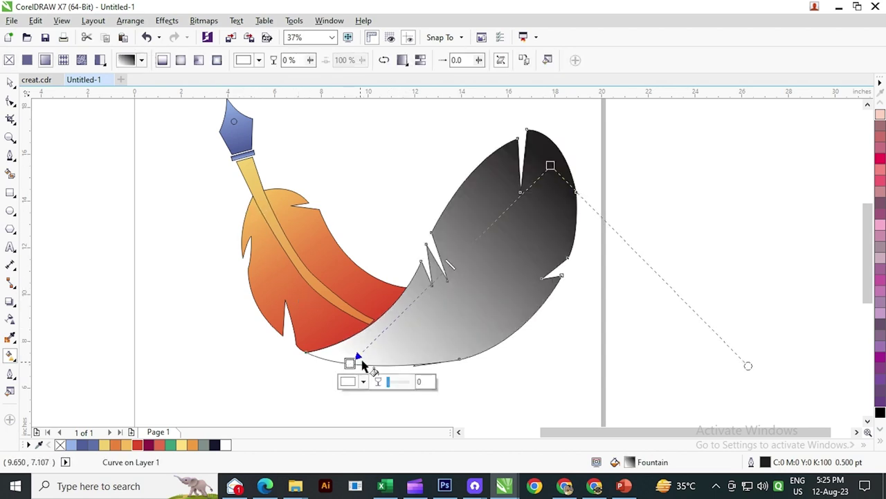
click(549, 166)
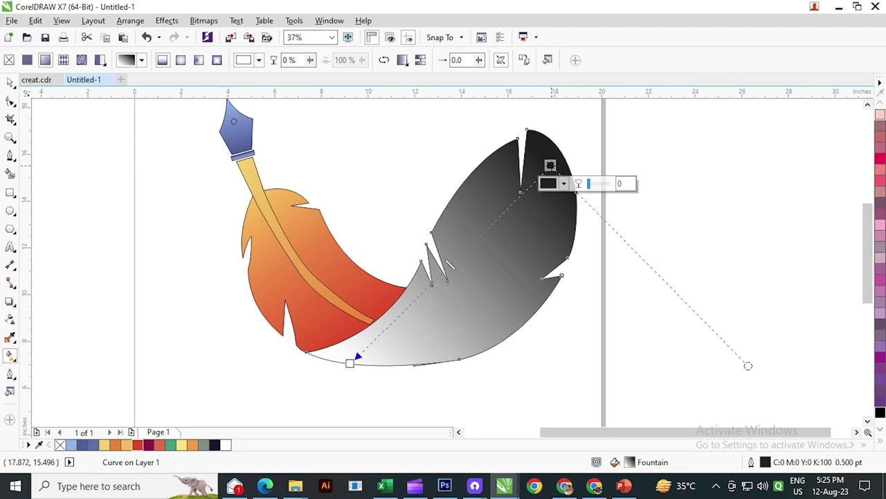
click(170, 445)
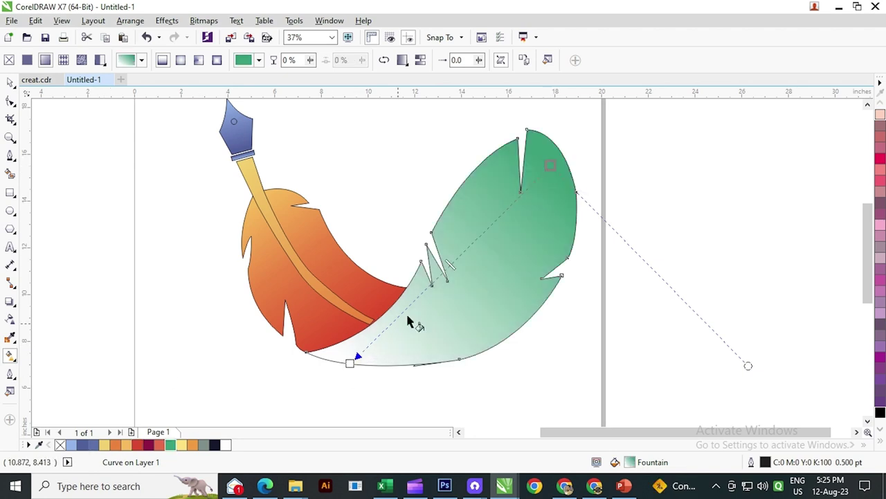
- Add a coral stop at 47% and a dark maroon stop at 78% to the right feather's gradient, and make its end colour red
double_click(457, 259)
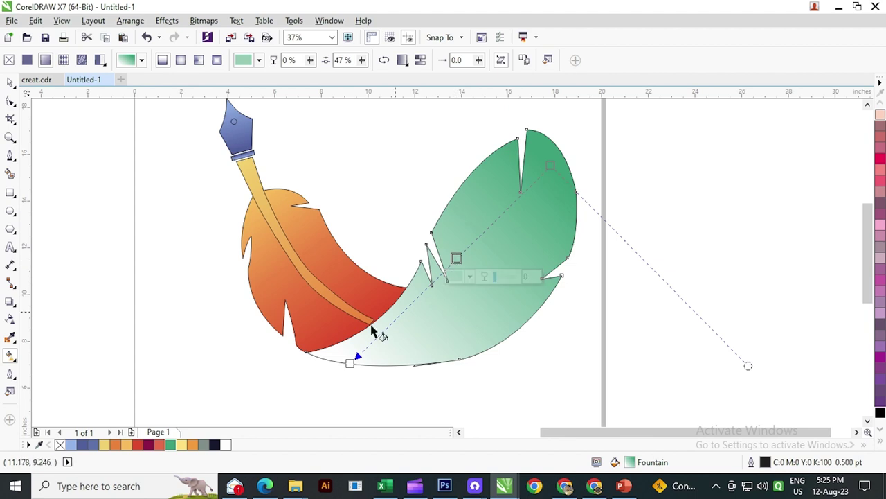
click(160, 445)
double_click(396, 319)
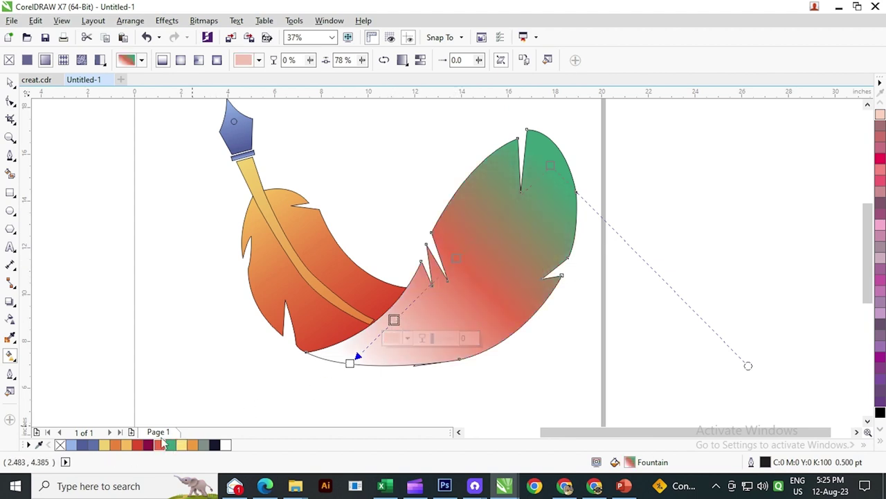
click(149, 445)
click(350, 363)
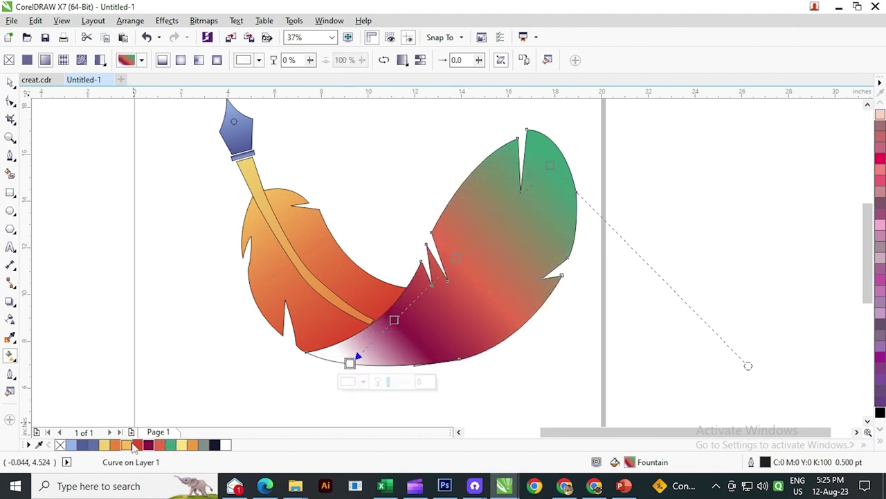
click(138, 445)
- Adjust the right feather's gradient by repositioning both end points and shifting the coral and maroon stops closer to the green tip
drag(350, 363, 311, 375)
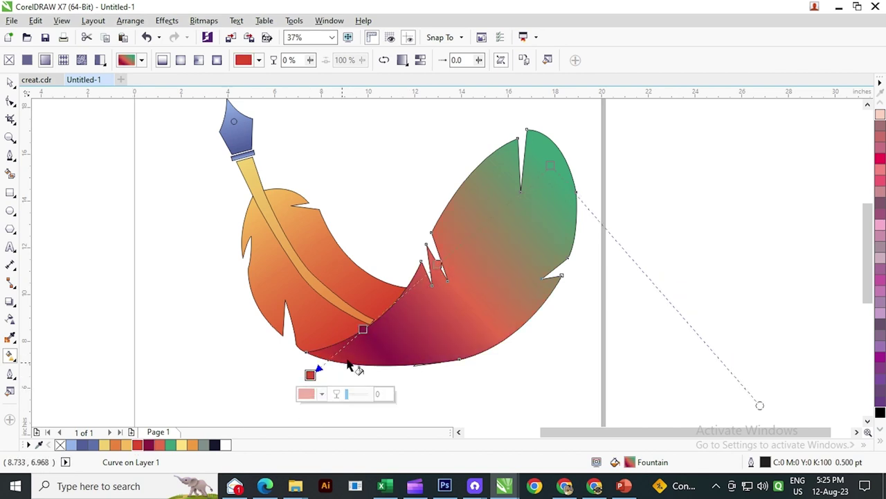
click(477, 235)
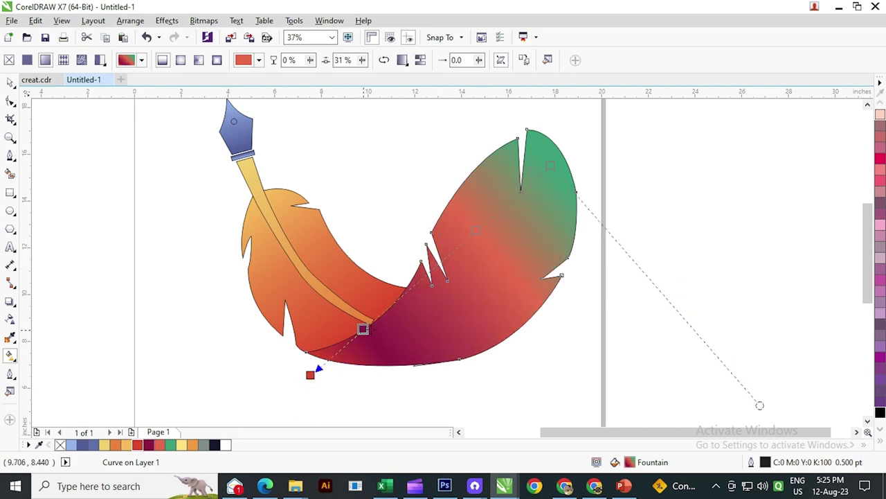
drag(363, 329, 399, 297)
drag(311, 375, 336, 361)
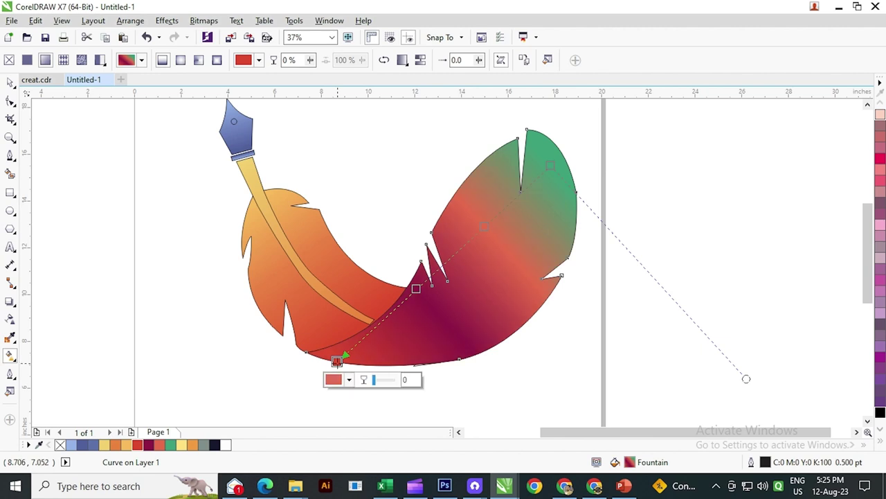
drag(550, 165, 550, 139)
click(415, 279)
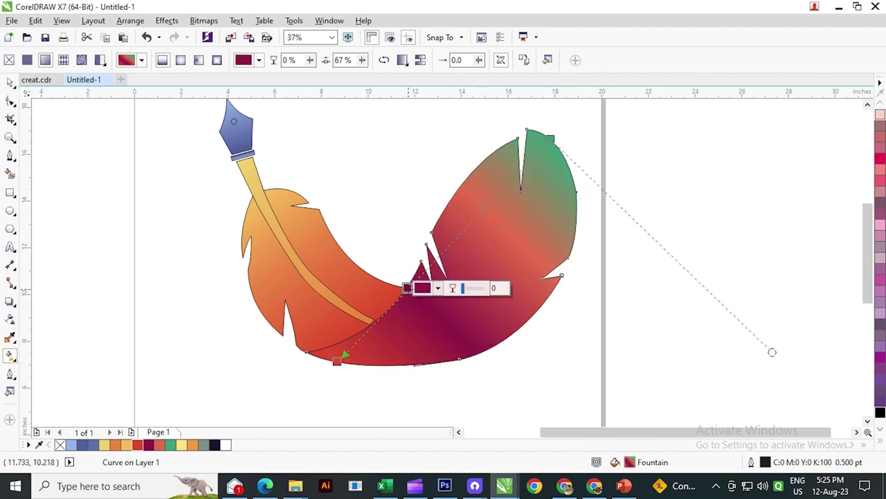
click(481, 209)
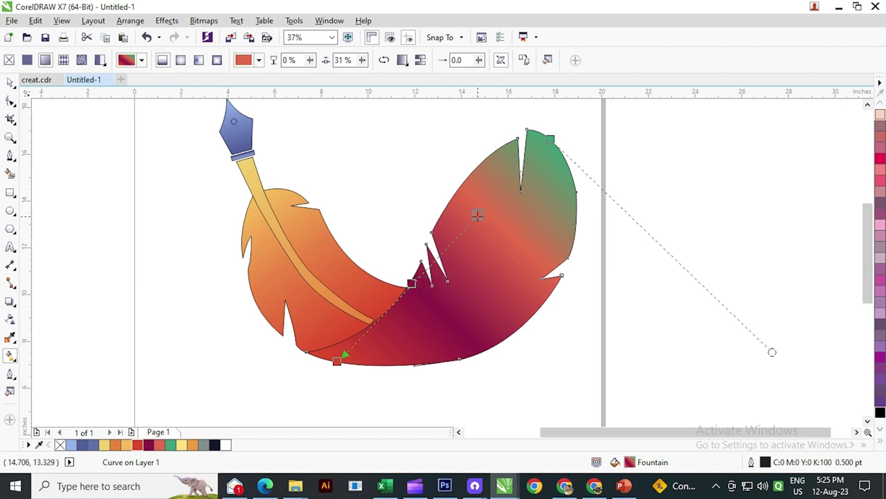
click(9, 83)
click(103, 209)
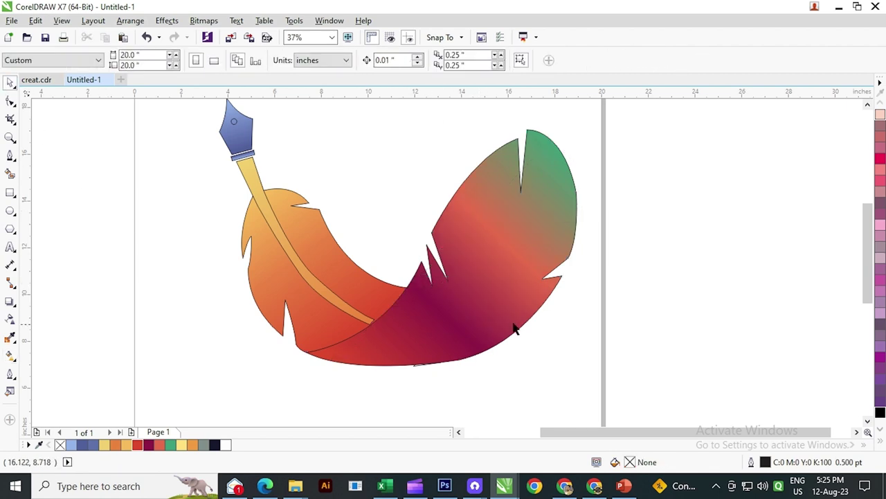
- Select the spine shape hidden behind the right feather and bring it to the front of the layer
click(497, 281)
click(622, 361)
click(533, 212)
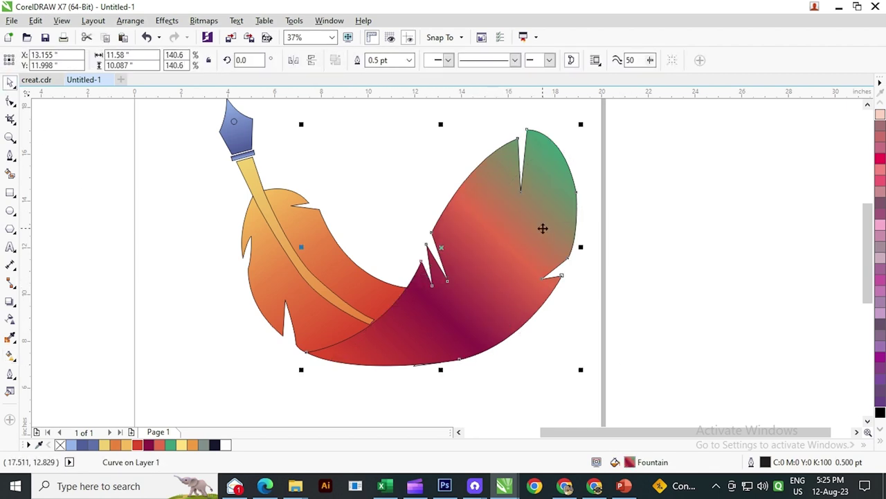
scroll(493, 281, down, 2)
click(596, 335)
drag(467, 258, 476, 229)
drag(518, 326, 457, 204)
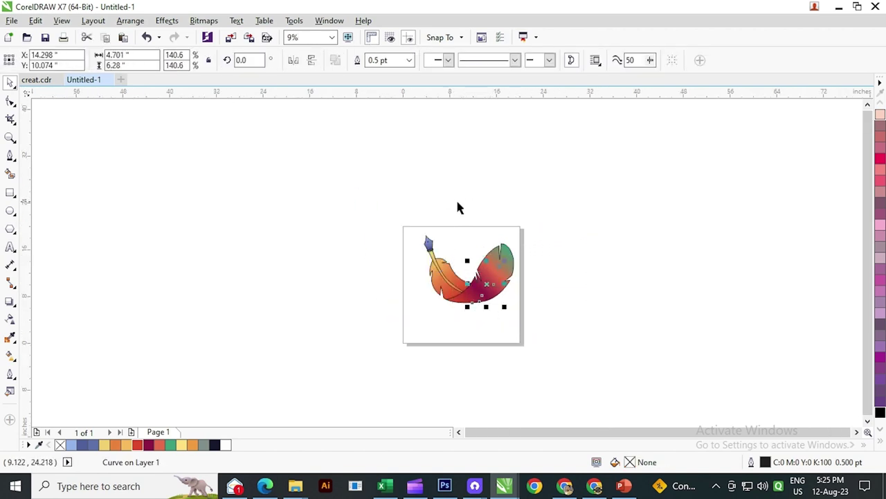
scroll(491, 280, up, 2)
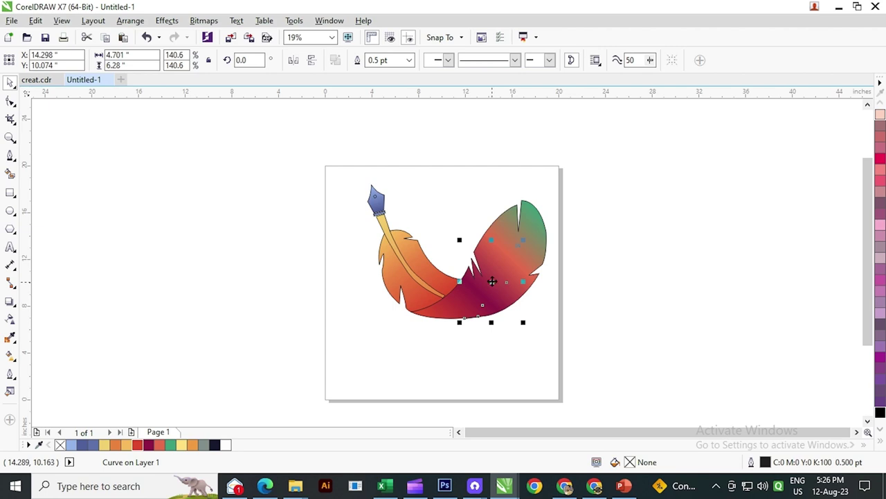
right_click(492, 281)
mouse_move(543, 327)
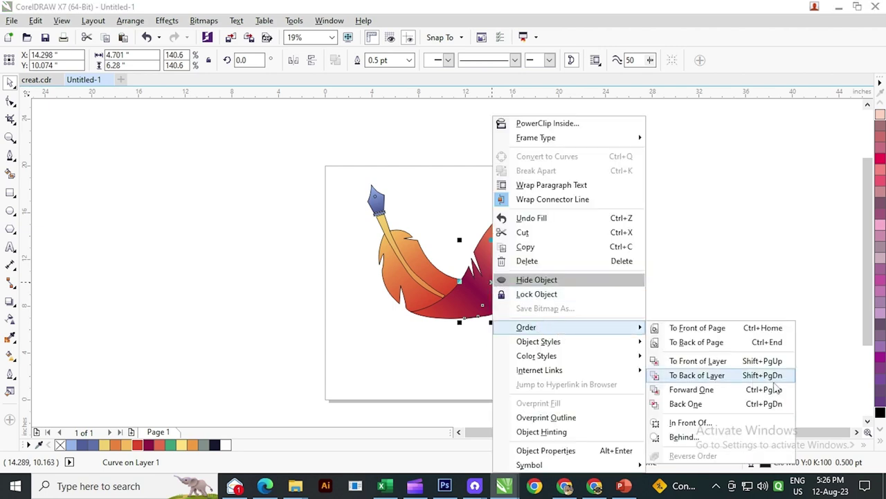
click(763, 363)
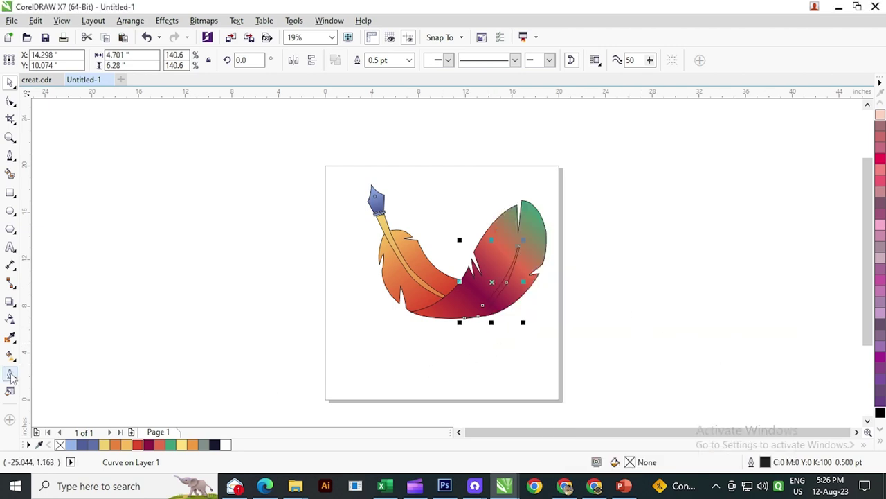
- Apply a linear gradient along the right feather's spine, running from orange at its upper tip to red at its base
click(104, 443)
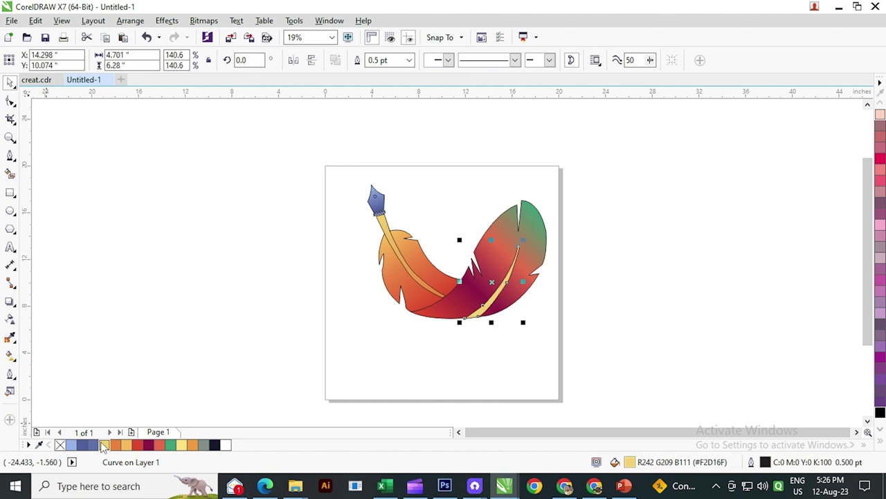
click(10, 355)
scroll(493, 299, up, 2)
drag(544, 201, 450, 340)
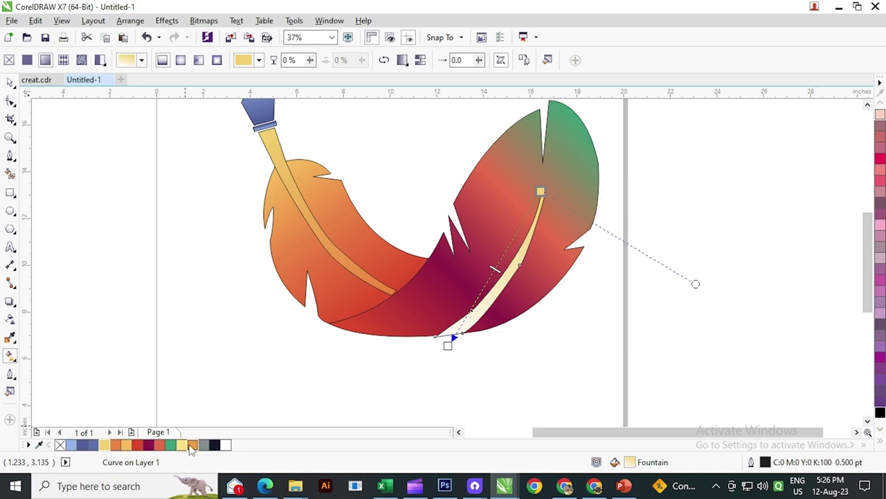
click(192, 444)
click(450, 340)
click(138, 444)
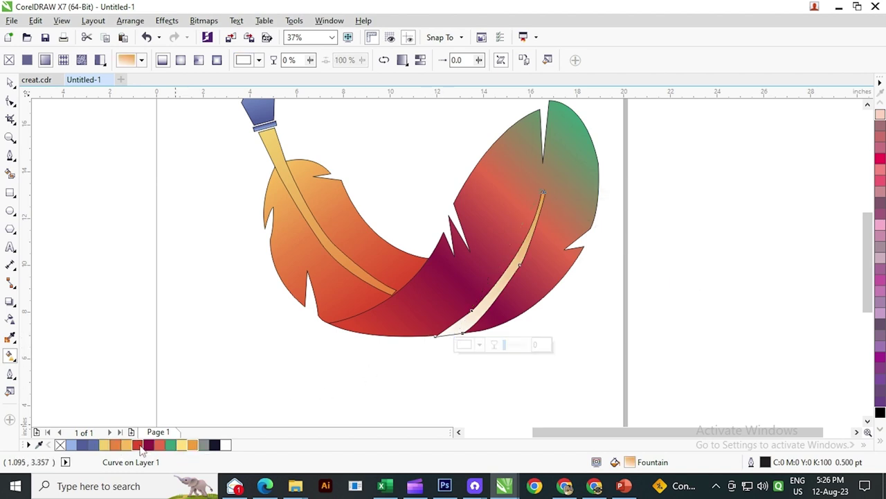
click(148, 445)
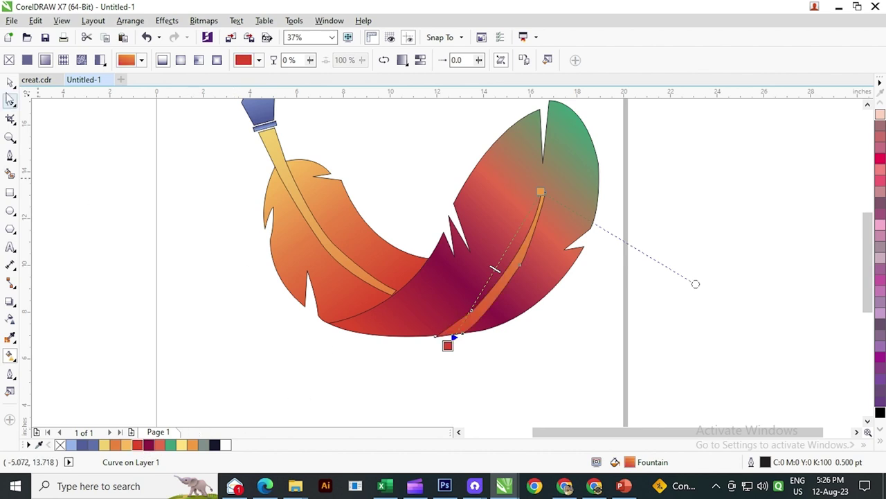
click(11, 82)
click(136, 343)
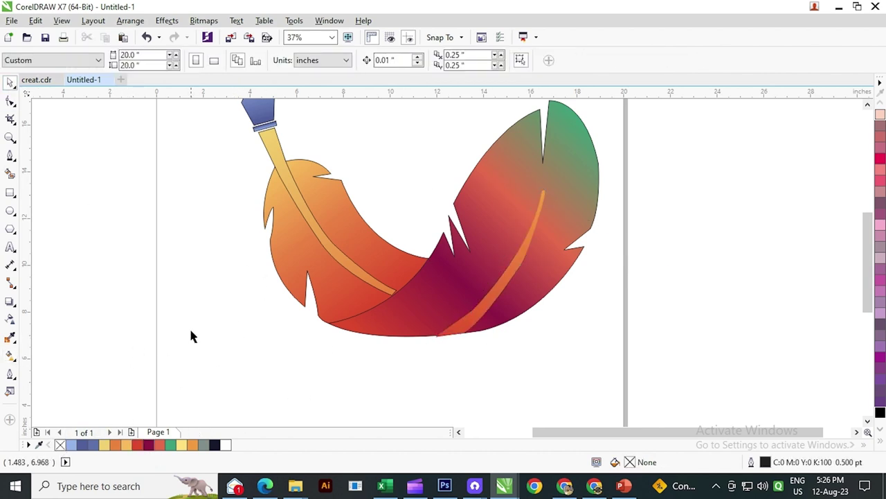
- Smooth the right feather's spine by deleting the surplus node on each of its long sides
scroll(190, 337, down, 2)
scroll(418, 253, up, 2)
click(396, 254)
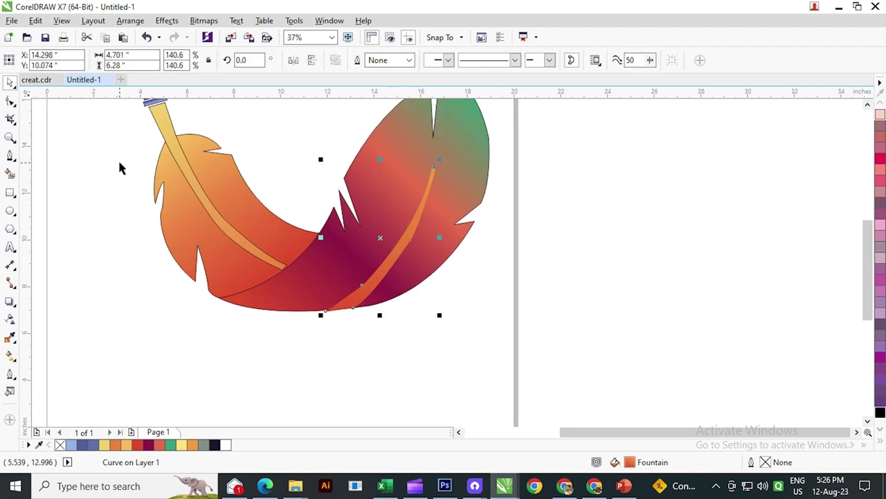
click(10, 100)
scroll(388, 168, up, 2)
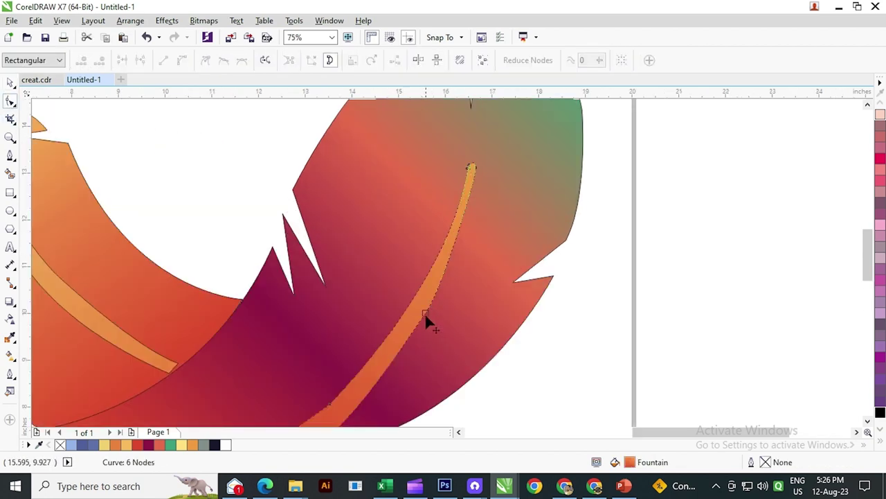
double_click(425, 315)
drag(435, 252, 482, 130)
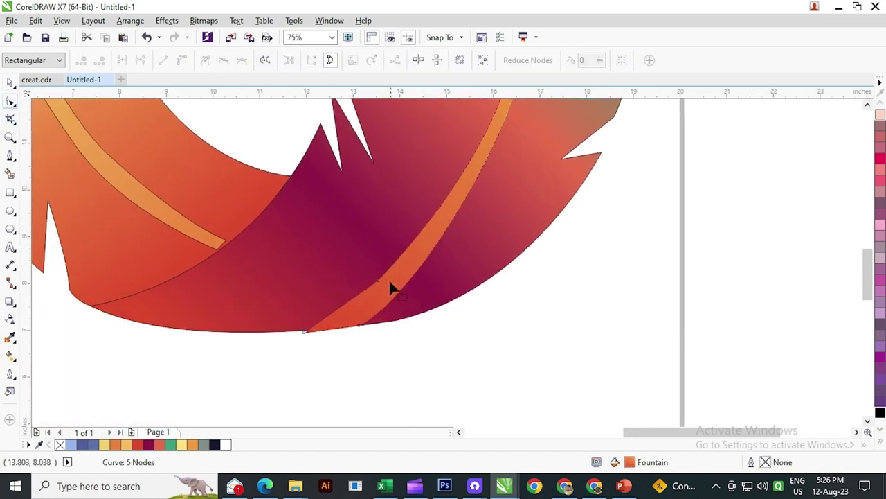
double_click(376, 281)
scroll(374, 287, down, 2)
scroll(372, 307, up, 2)
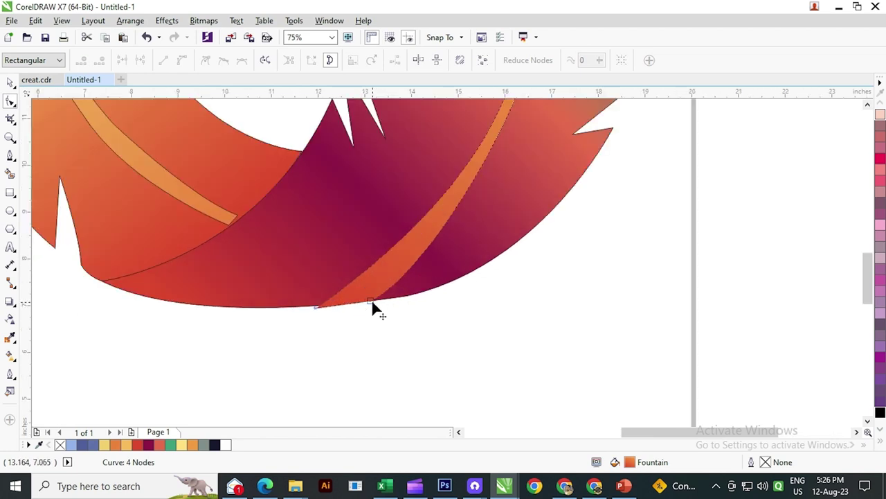
- Narrow the base of the right feather's spine by adjusting its lower end nodes
drag(372, 303, 361, 302)
drag(470, 220, 315, 323)
drag(383, 194, 382, 225)
scroll(111, 191, down, 1)
click(10, 83)
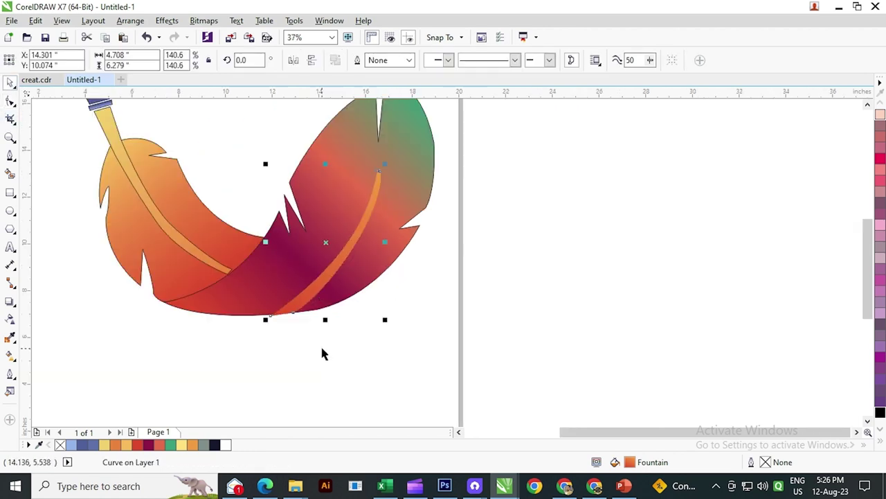
drag(321, 349, 394, 327)
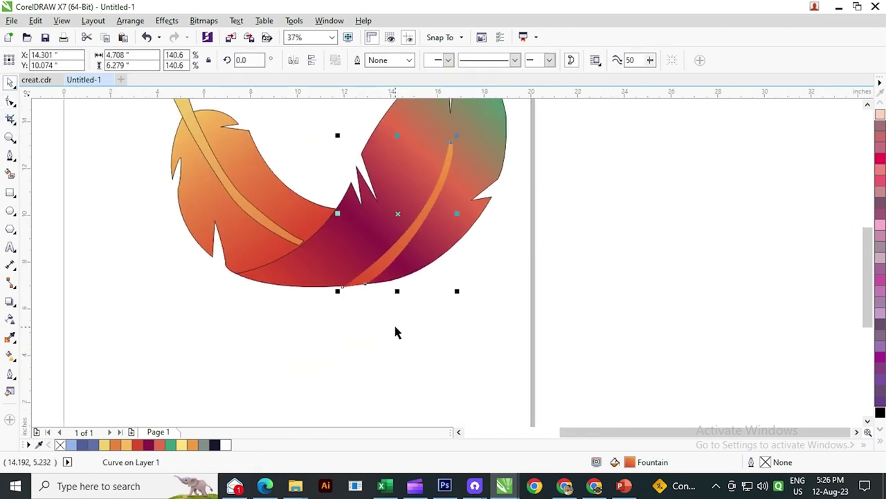
- Refill the right feather's spine with a linear gradient from light yellow at the upper tip to orange at the base
click(183, 444)
click(10, 355)
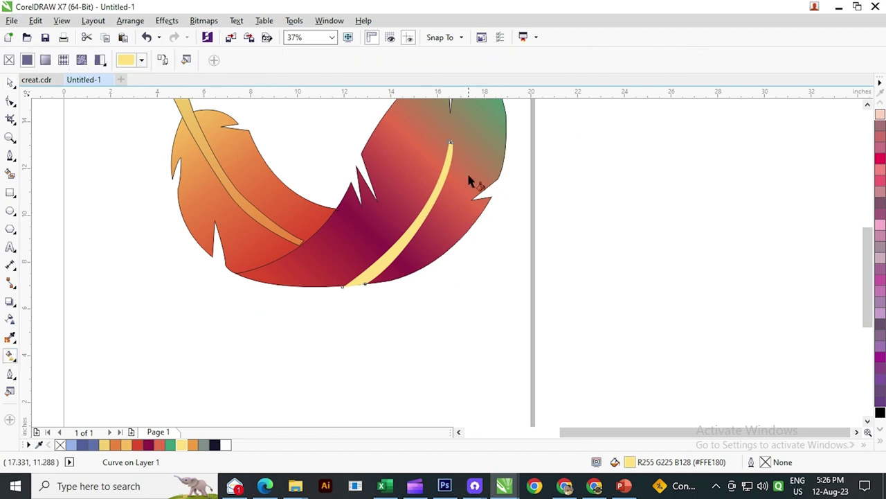
drag(451, 145, 362, 290)
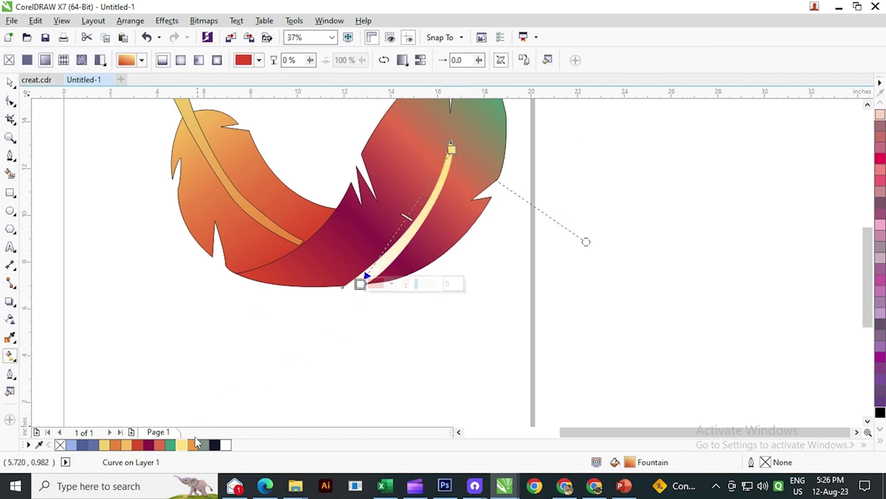
click(193, 446)
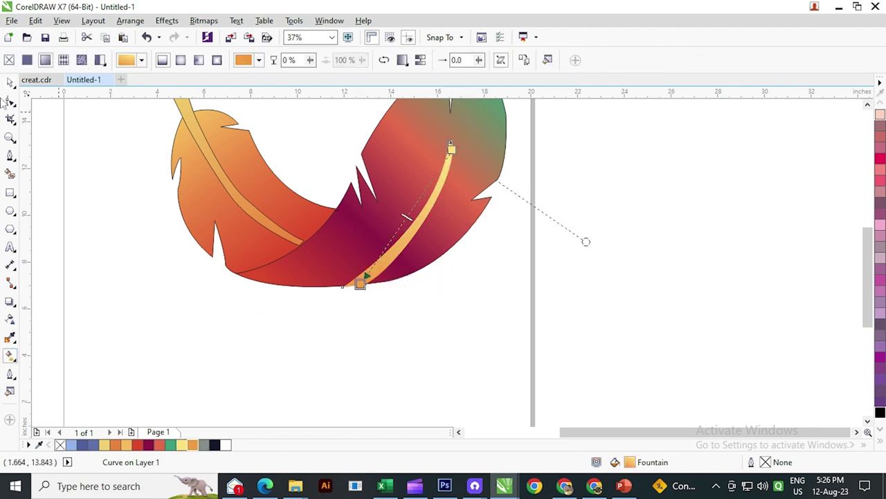
click(10, 82)
click(298, 298)
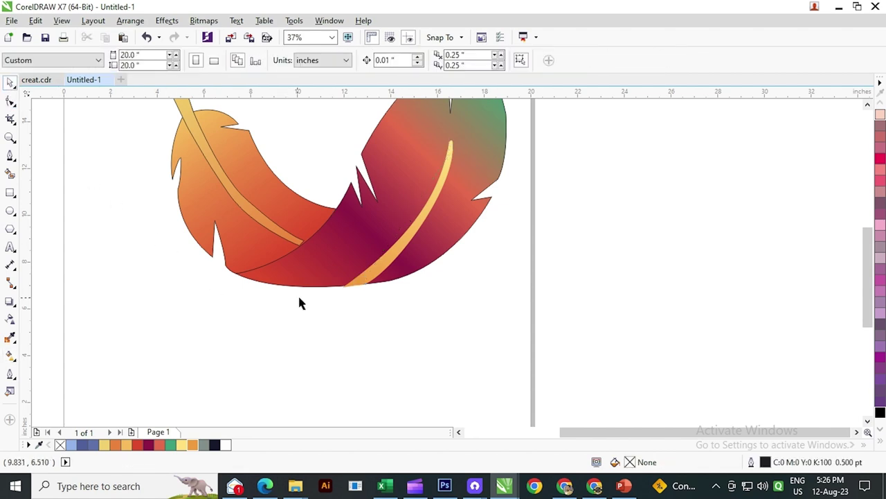
- Select the whole pen and feather artwork and remove the outlines from all its objects
scroll(298, 291, down, 2)
drag(198, 134, 455, 325)
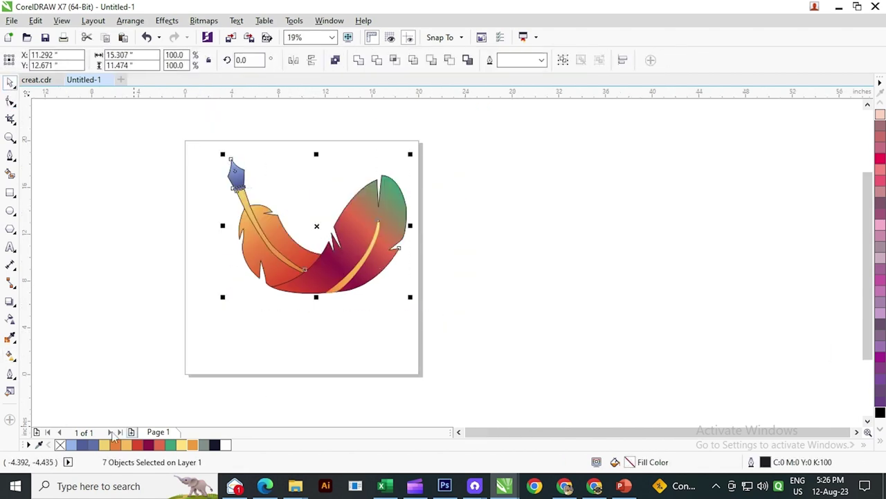
right_click(59, 445)
click(81, 383)
- Select the small circle on the pen nib and fill it with white
scroll(229, 187, up, 2)
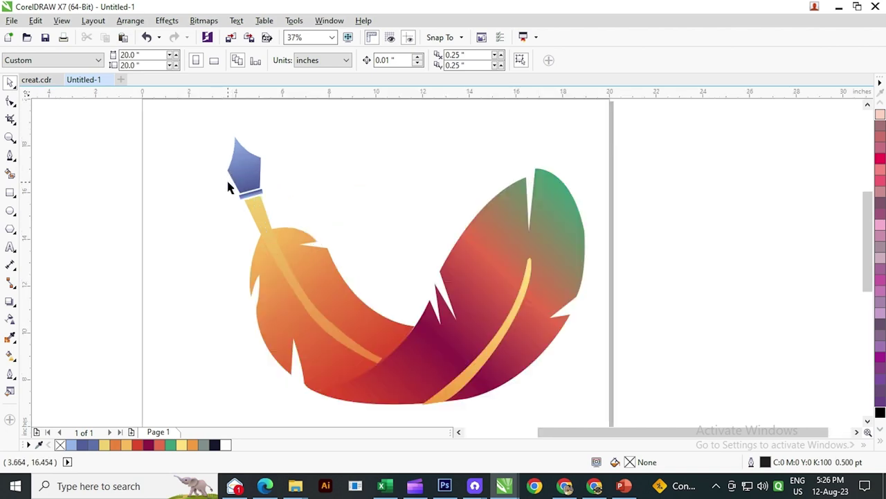
click(248, 178)
drag(210, 145, 272, 187)
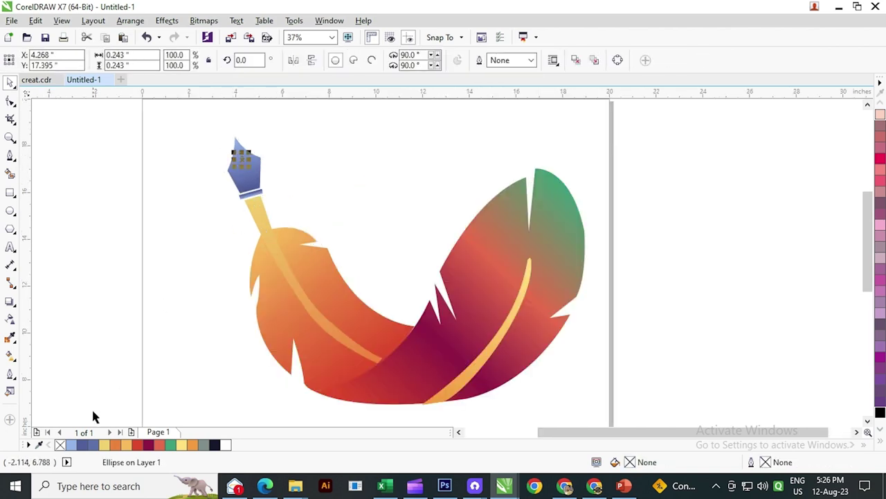
click(224, 446)
click(212, 203)
- Enlarge the white circle on the nib to 0.417 inches and shift it down to Y 17.187 inches
scroll(243, 148, up, 4)
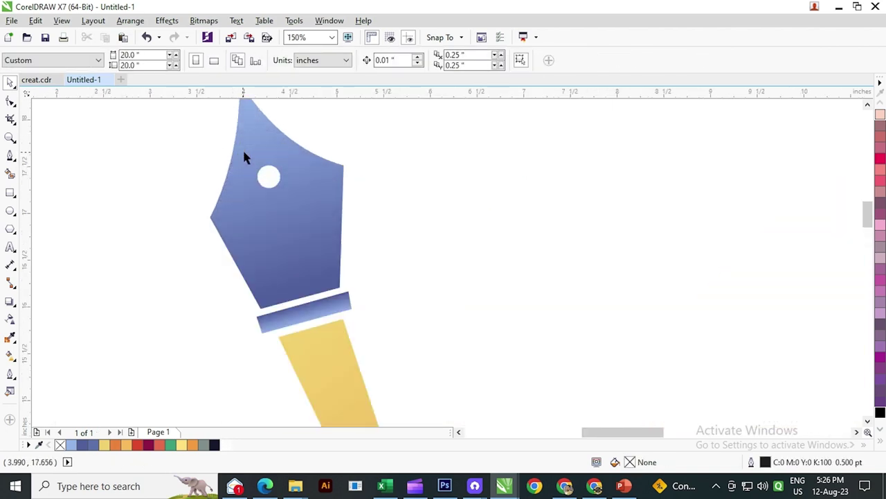
click(275, 179)
drag(284, 193, 293, 204)
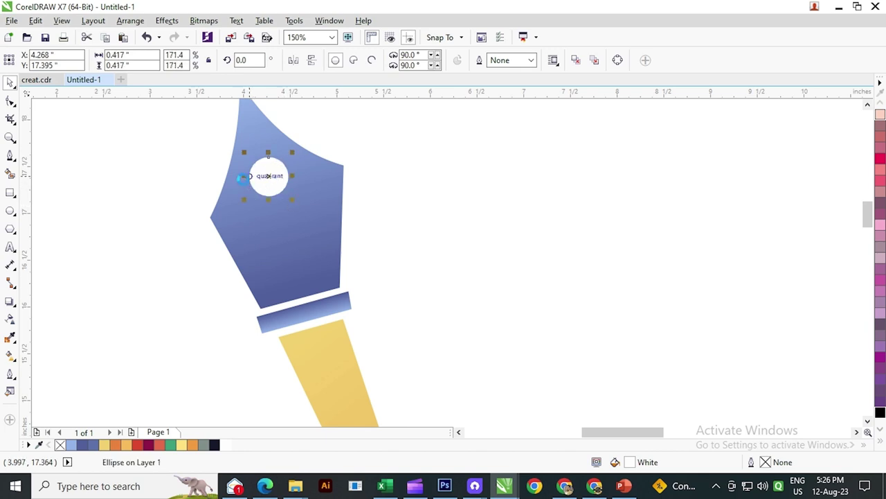
scroll(254, 178, down, 2)
scroll(256, 179, up, 2)
scroll(257, 208, down, 2)
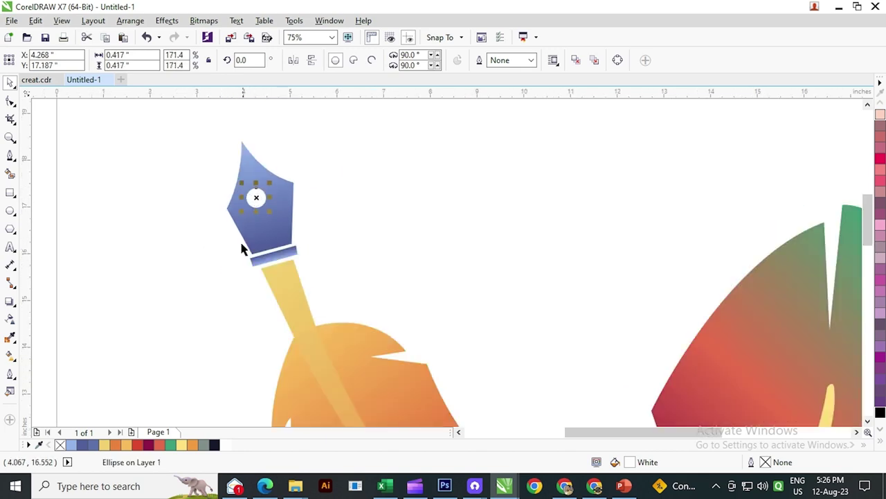
click(232, 221)
- Select the yellow pen shaft and delete the surplus node on the upper side of its curve
scroll(233, 221, down, 2)
scroll(227, 295, down, 3)
click(282, 212)
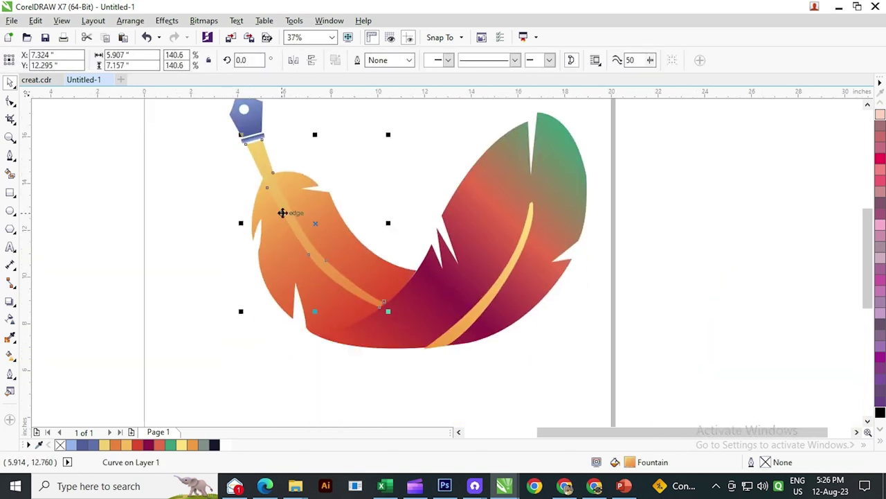
click(10, 101)
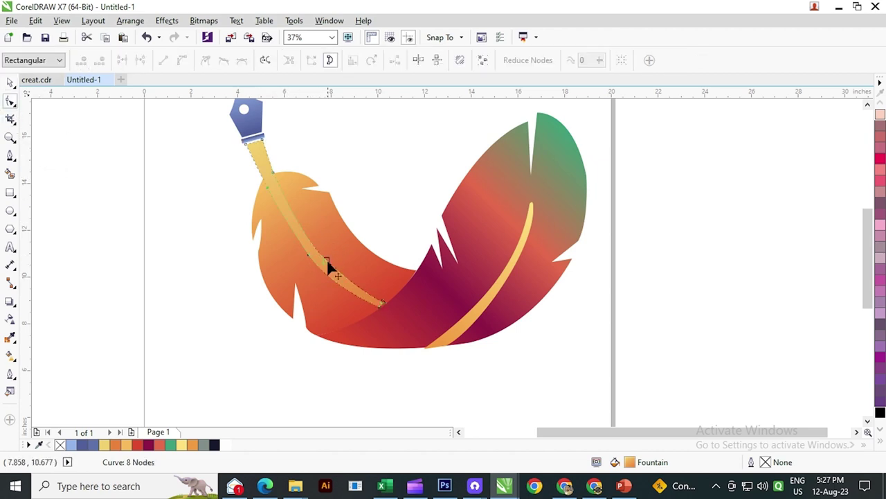
scroll(326, 260, up, 2)
double_click(328, 264)
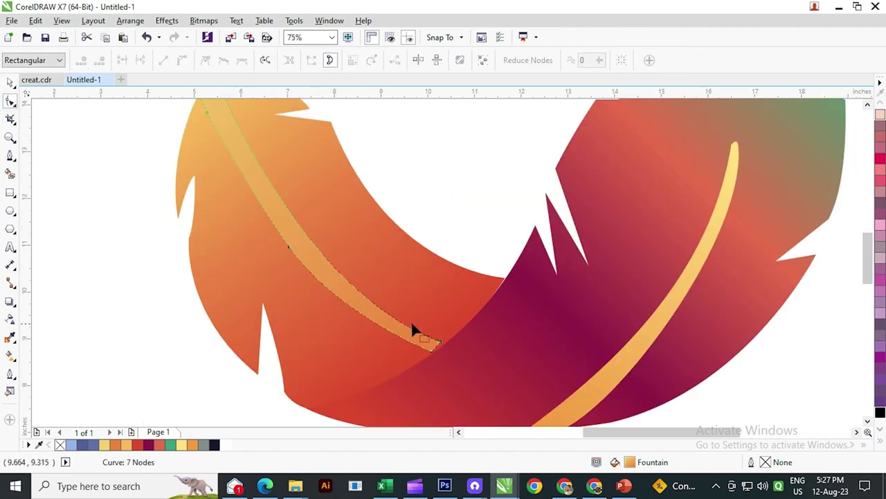
- Move the two nodes at the shaft's lower end so that it meets the edge of the right feather
scroll(473, 365, up, 2)
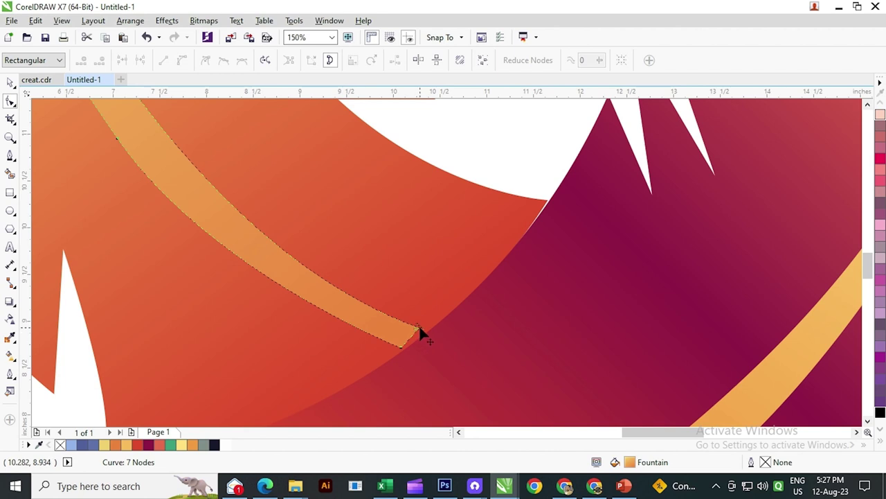
scroll(419, 331, up, 2)
drag(416, 327, 435, 331)
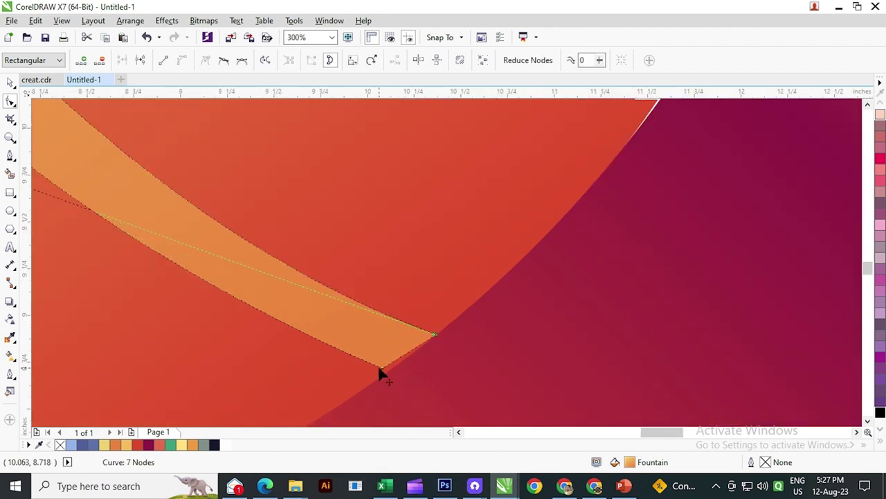
drag(380, 367, 385, 373)
- Extend the orange feather's right corner node to the maroon feather's edge to close the white gap between them
scroll(340, 350, down, 2)
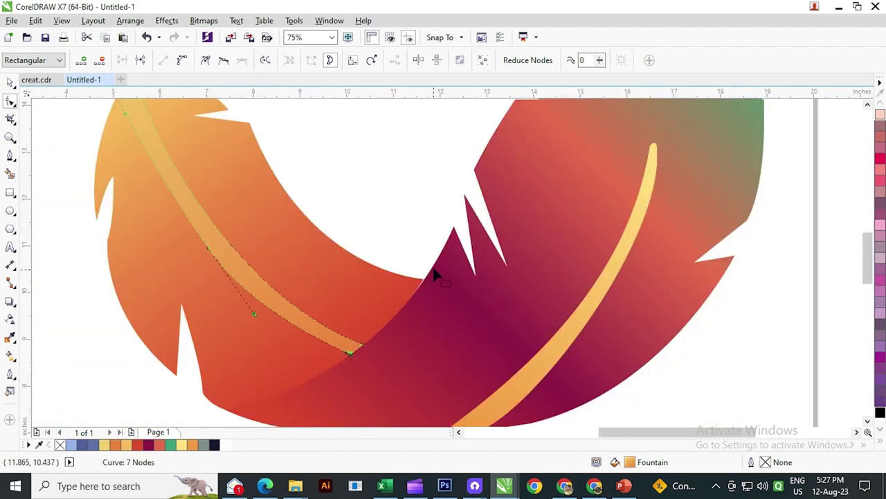
scroll(434, 270, up, 2)
click(389, 363)
scroll(395, 268, up, 3)
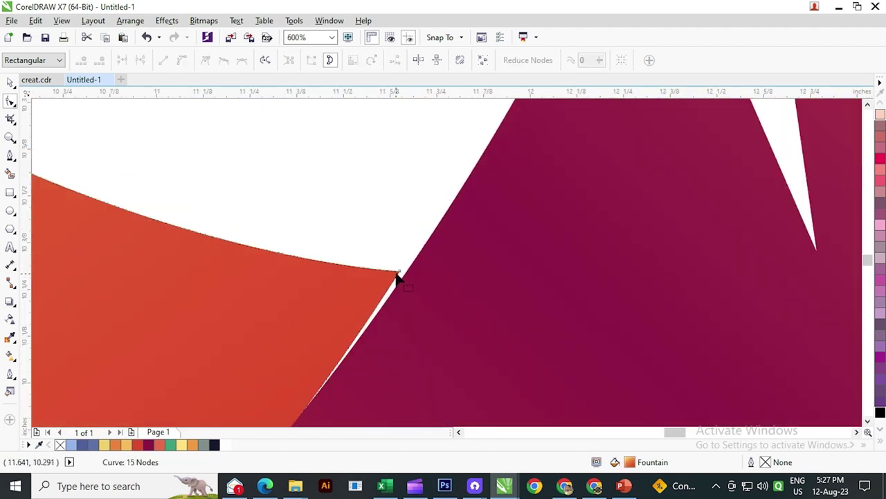
scroll(403, 275, down, 8)
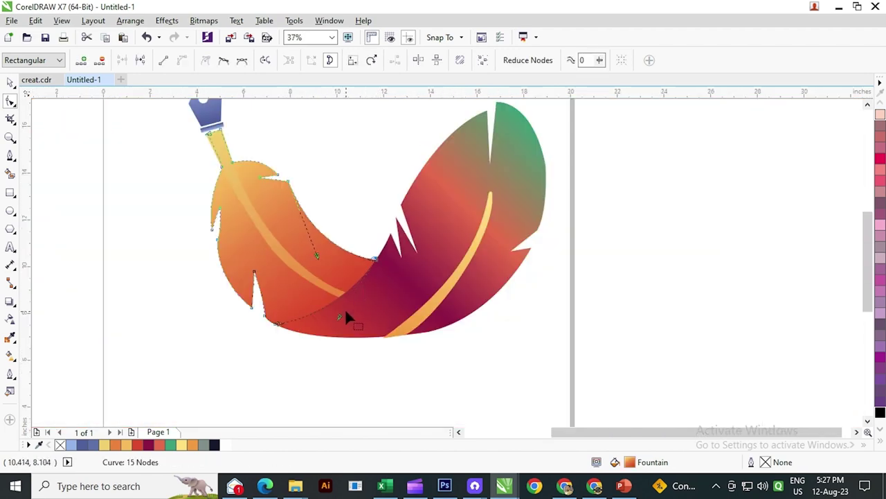
- Inspect the finished artwork, checking the shaft, nib and right feather as separate objects
click(10, 83)
click(98, 179)
drag(422, 239, 380, 246)
drag(360, 313, 380, 340)
click(201, 196)
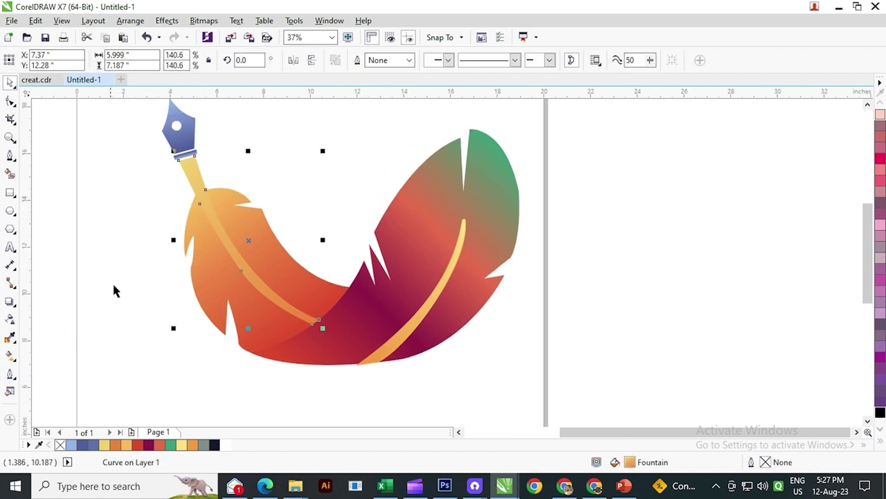
drag(138, 258, 144, 288)
click(195, 166)
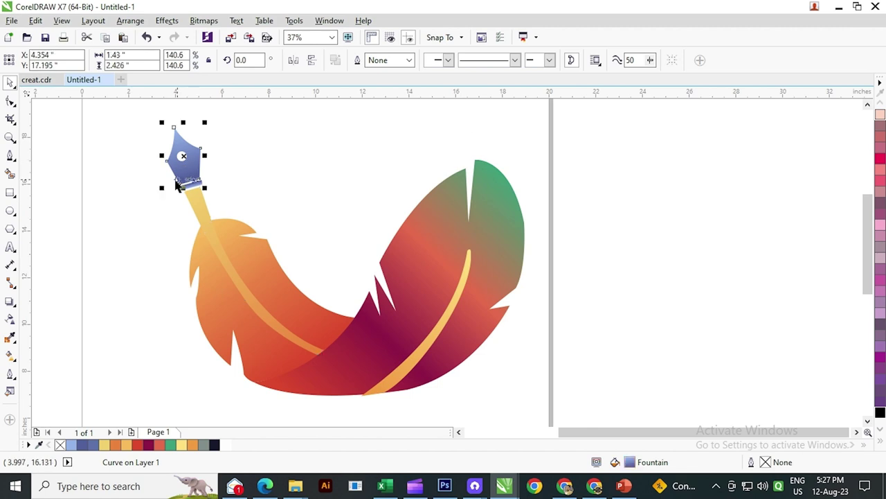
click(147, 193)
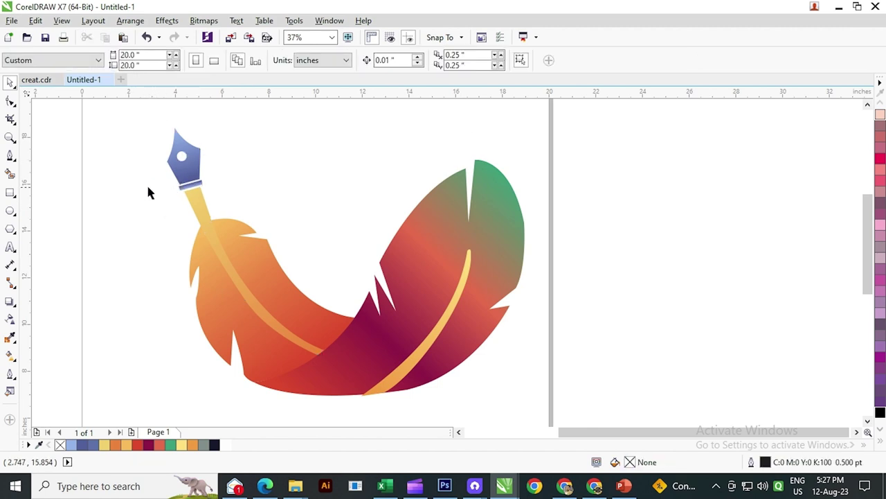
click(358, 364)
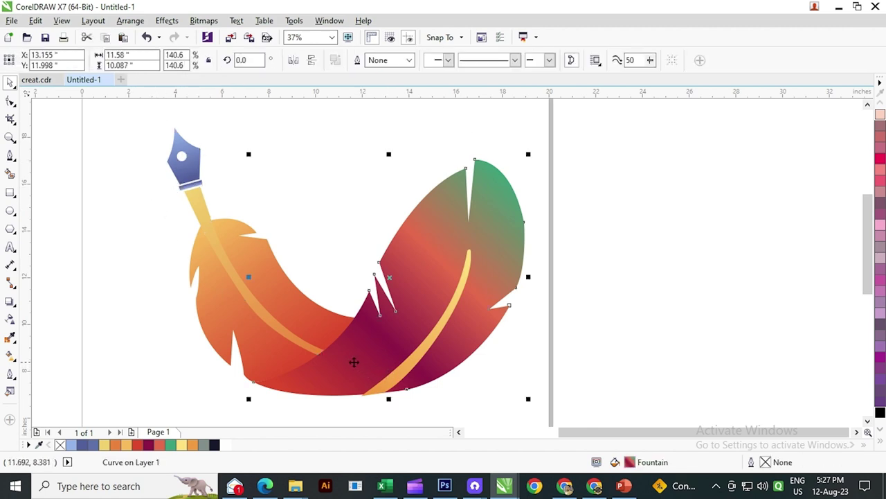
click(142, 238)
- Select the pen nib with its collar and circle and weld them into a single curve
scroll(214, 208, down, 2)
scroll(200, 225, up, 2)
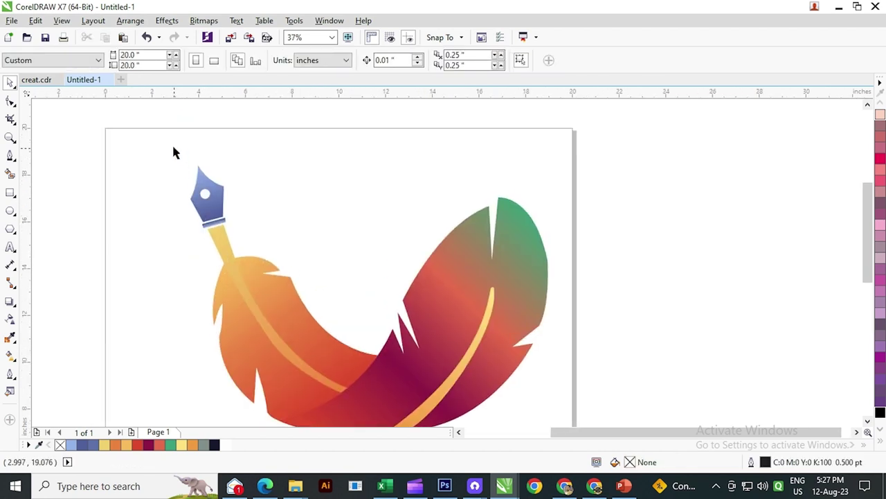
drag(239, 234, 235, 234)
click(359, 59)
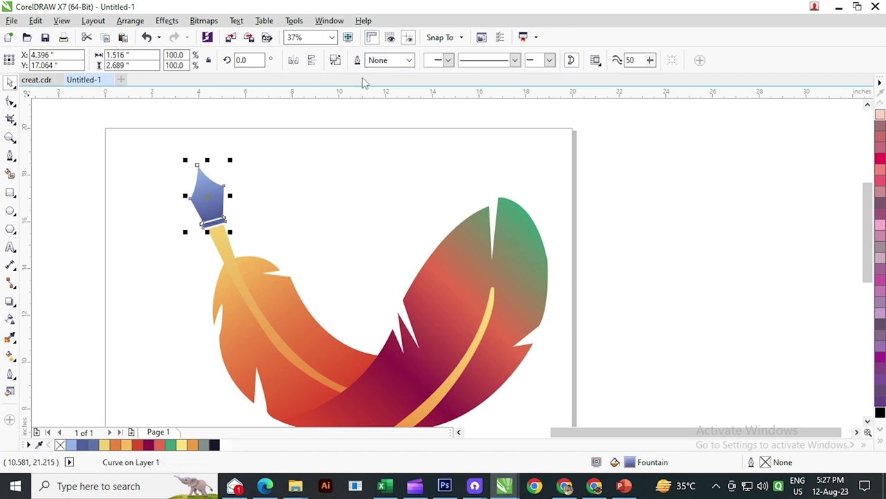
- Undo the nib weld and select the nib and its collar together as separate objects
click(292, 222)
click(200, 200)
scroll(222, 223, up, 2)
shift+click(222, 223)
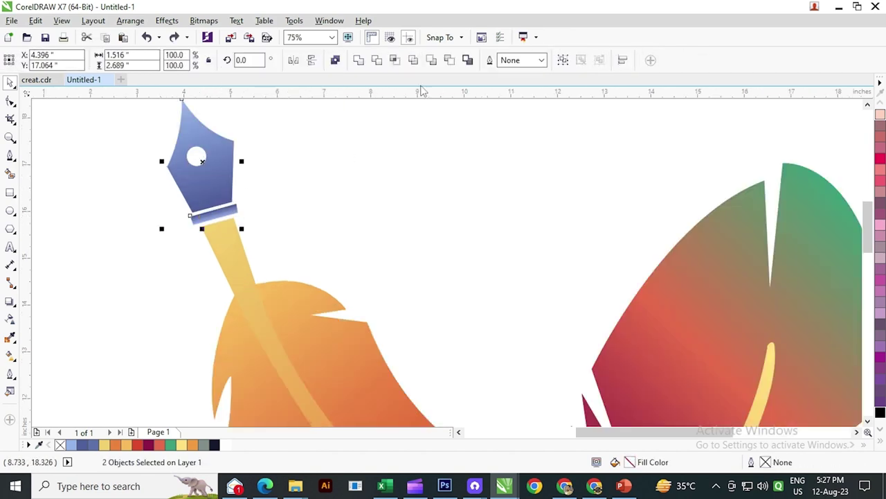
click(263, 164)
click(209, 201)
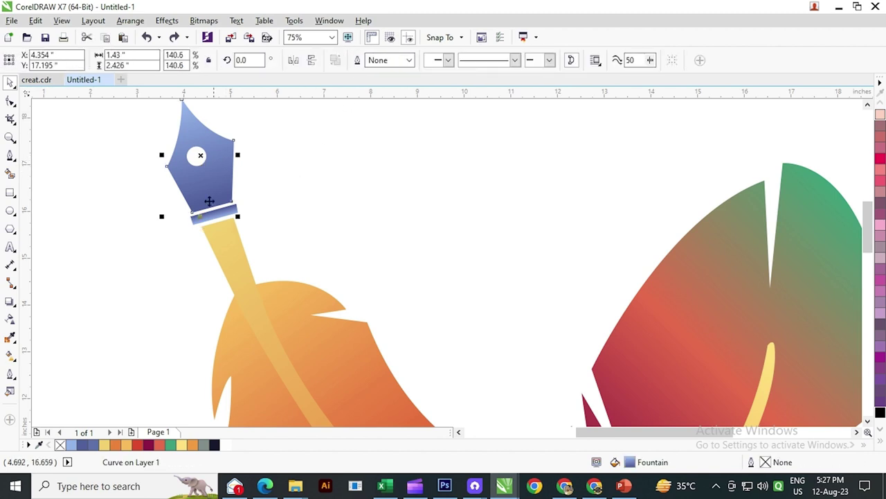
shift+click(233, 211)
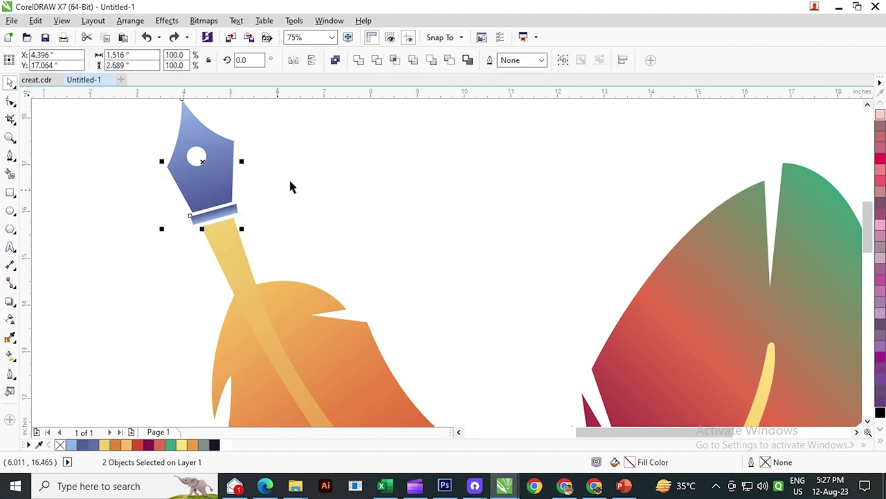
click(358, 60)
key(ctrl+z)
- Give the selected nib and collar a 4.0 pt maroon outline (R141 G24 B69)
right_click(149, 447)
click(542, 61)
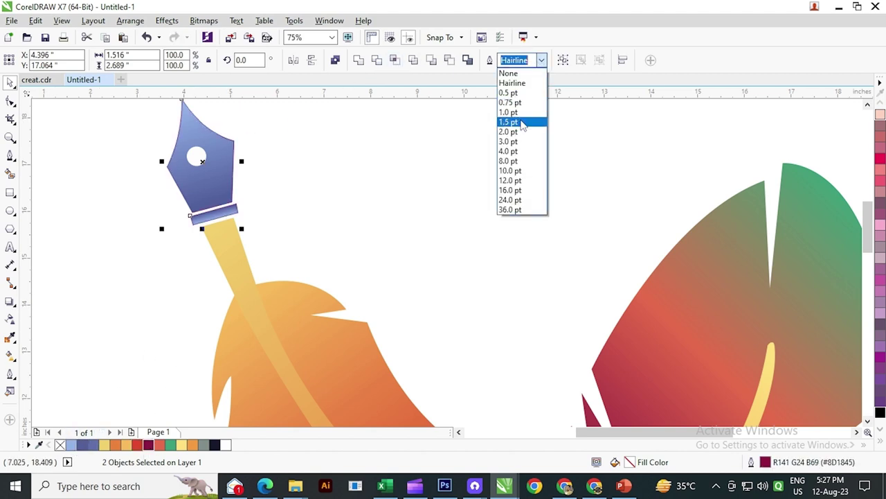
click(515, 123)
click(542, 60)
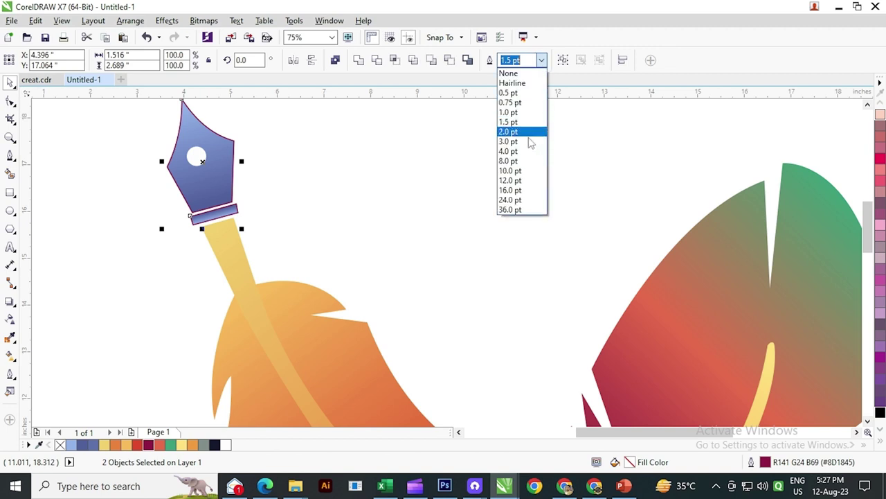
click(507, 151)
scroll(213, 216, up, 2)
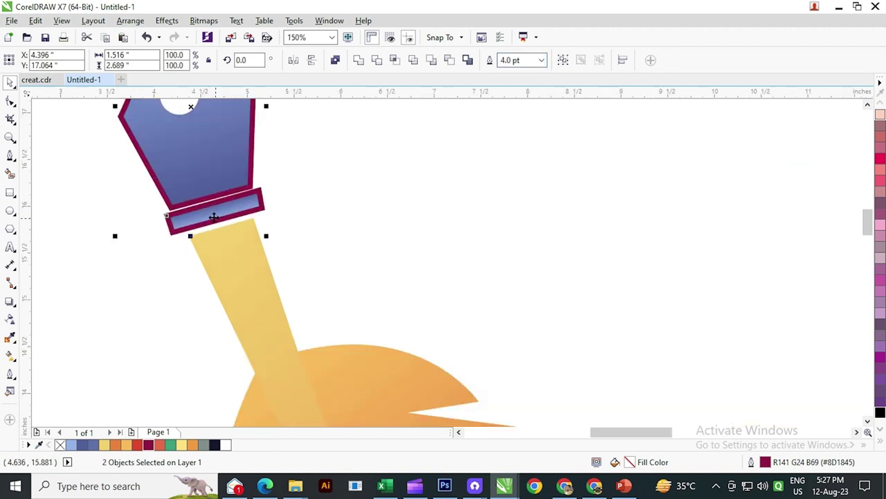
scroll(246, 204, down, 2)
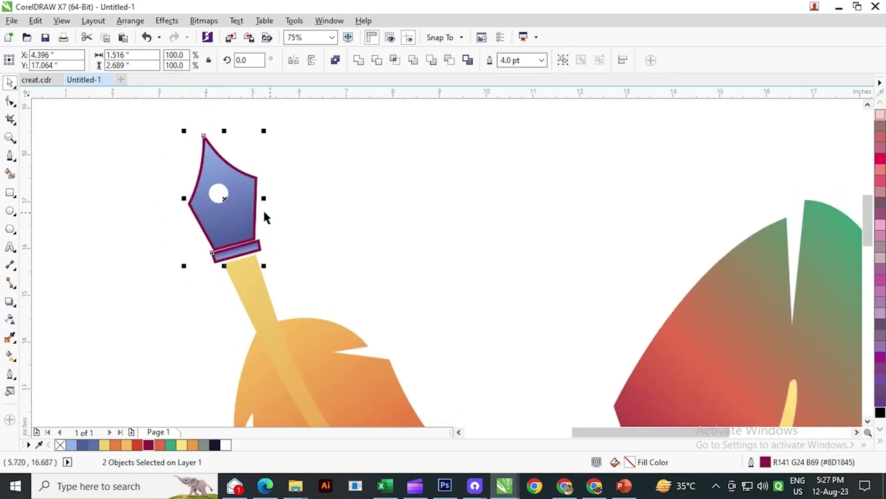
- Convert the maroon outlines of the nib and collar to objects and select the nib's outline object
click(166, 22)
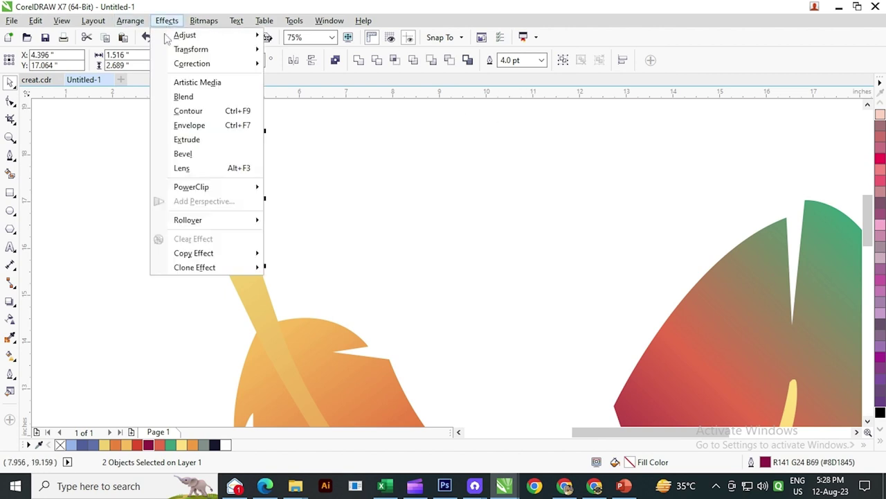
mouse_move(131, 21)
click(159, 204)
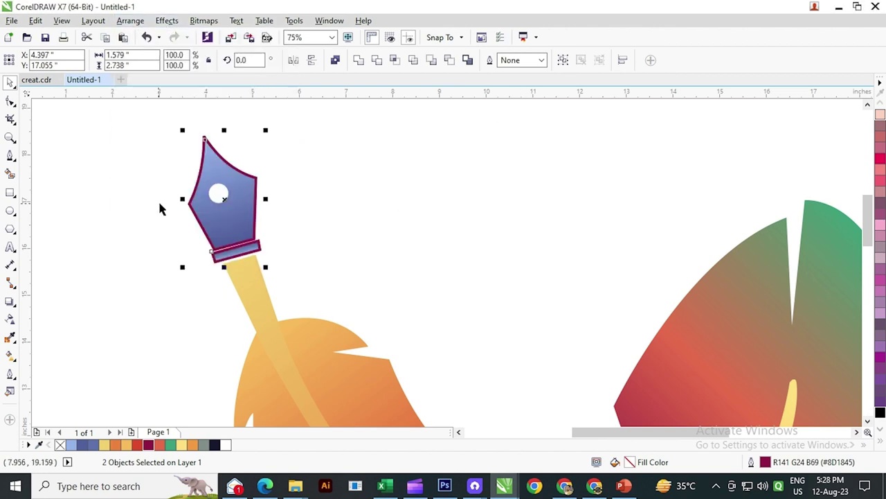
click(280, 219)
drag(255, 191, 284, 173)
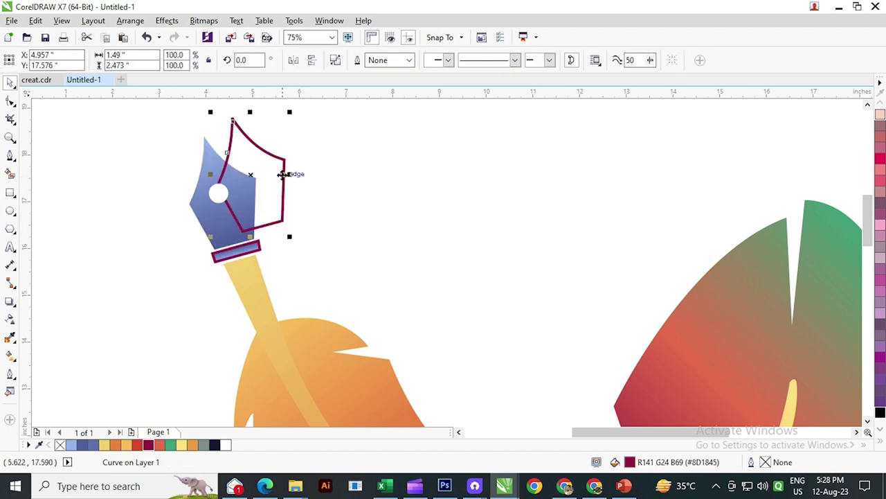
key(ctrl+z)
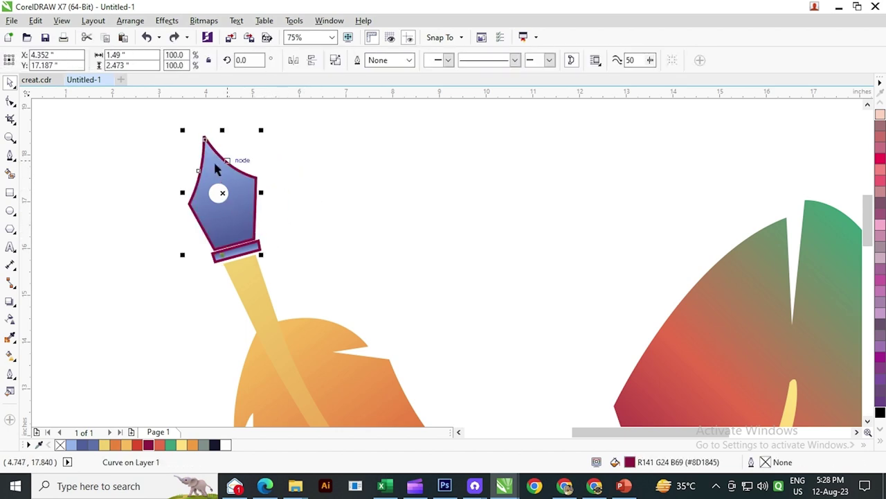
- Fill the nib's outline object with a linear gradient across its width, from dark blue at the outer-left edge to light blue
click(10, 355)
scroll(198, 196, up, 2)
drag(192, 184, 315, 205)
click(190, 181)
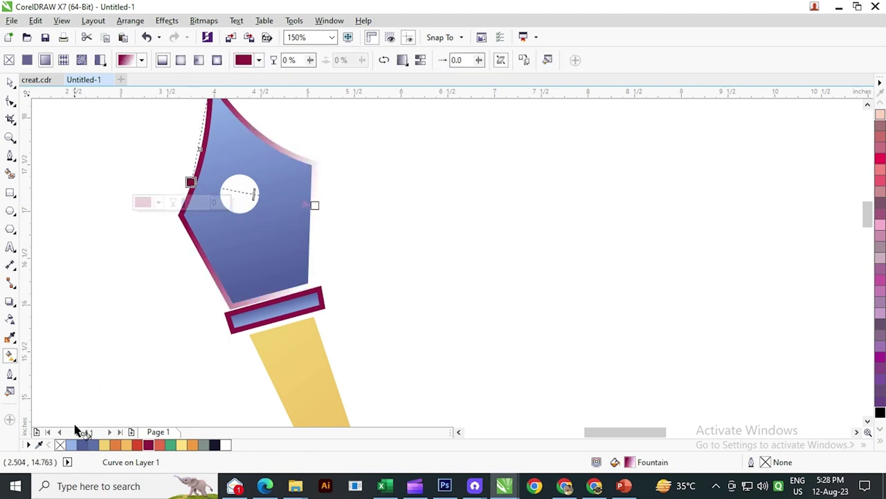
click(81, 446)
click(315, 205)
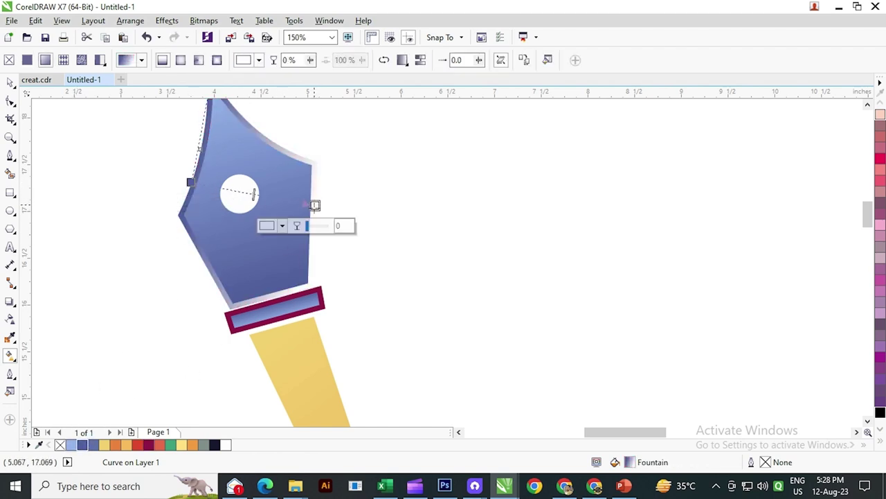
click(71, 444)
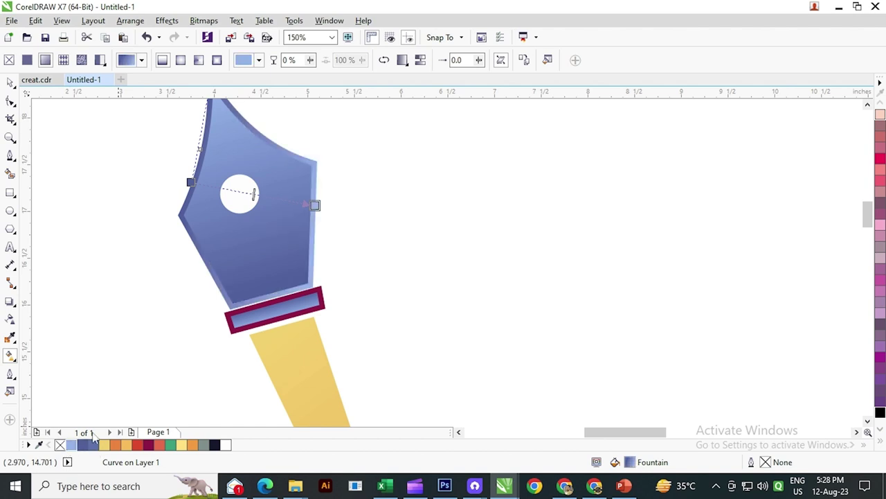
scroll(195, 251, down, 1)
click(10, 83)
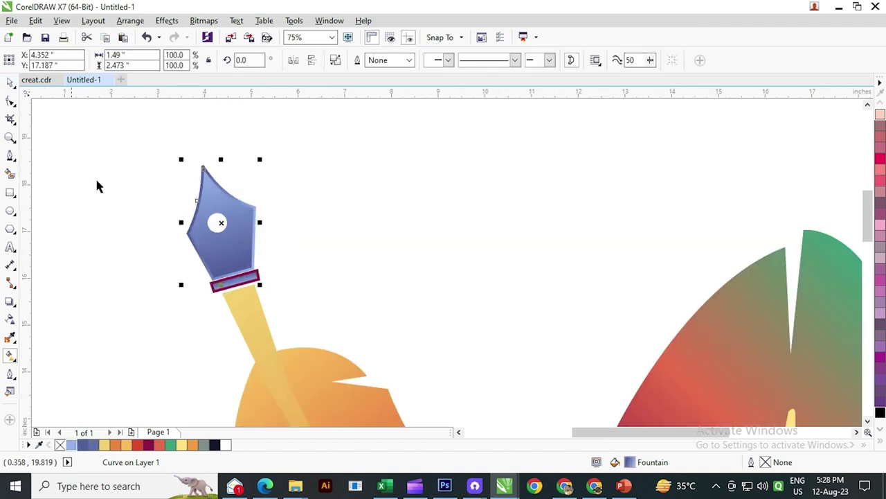
click(95, 178)
- Fill the collar's outline object with a linear gradient from dark blue on its nib side to light blue on its shaft side
scroll(214, 206, up, 2)
click(230, 195)
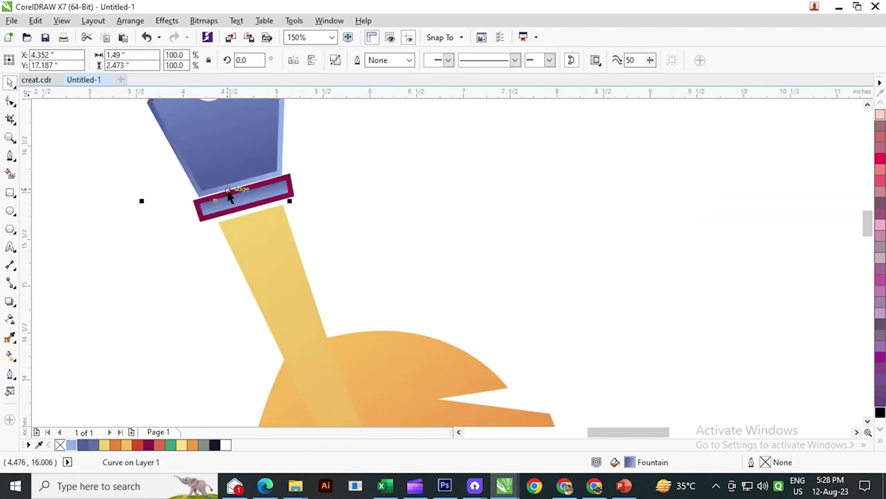
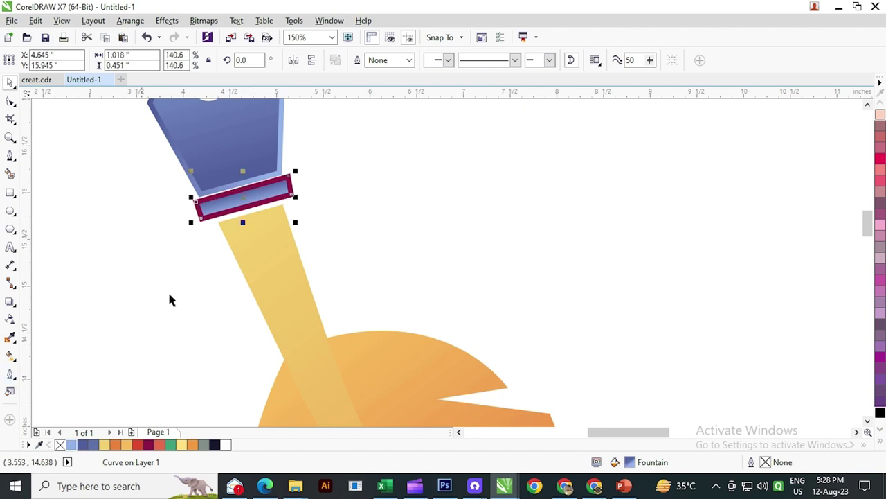
click(10, 355)
scroll(218, 206, up, 2)
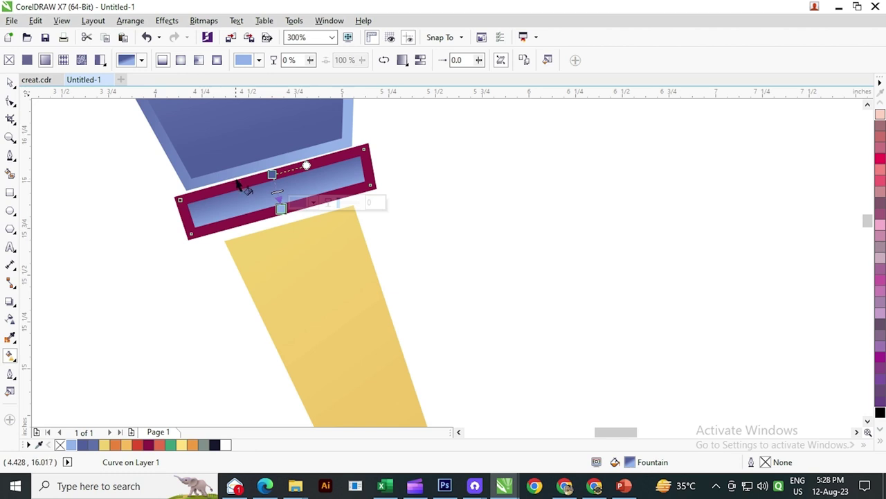
drag(237, 183, 250, 213)
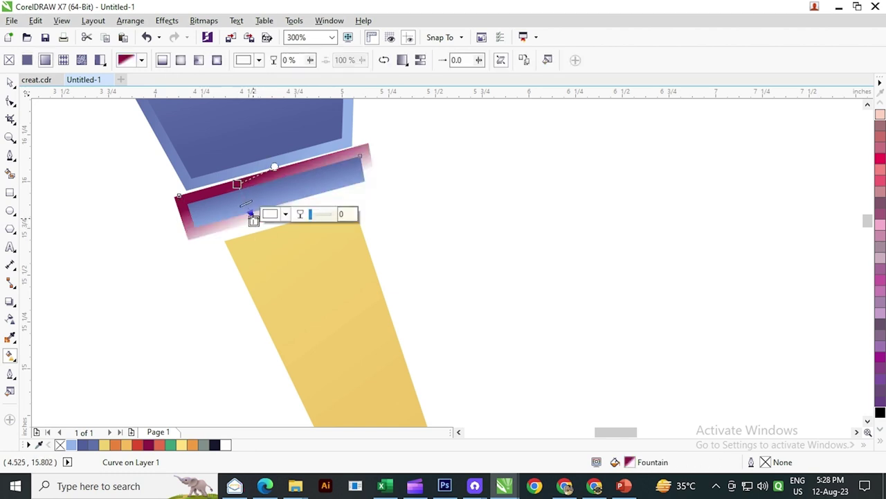
click(83, 444)
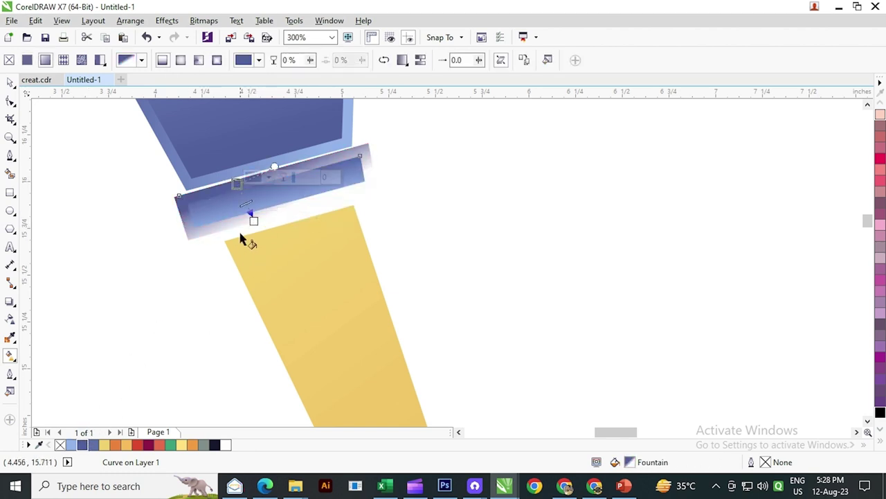
click(254, 220)
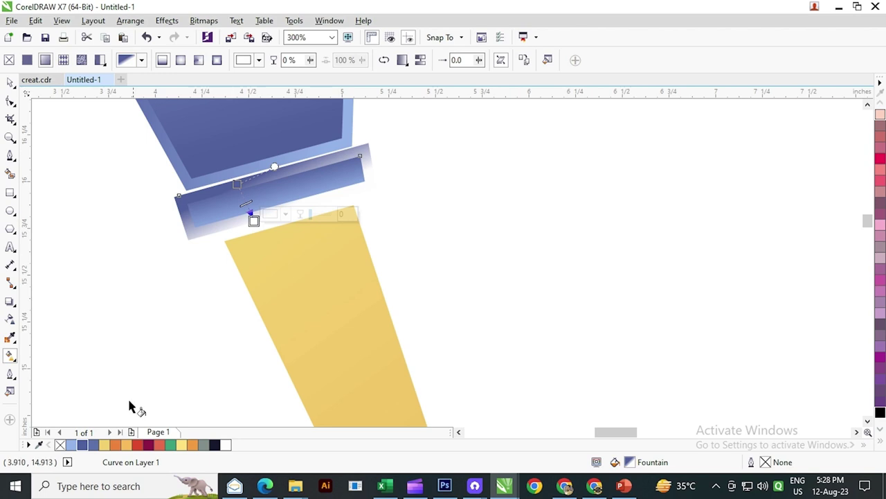
click(72, 444)
click(10, 82)
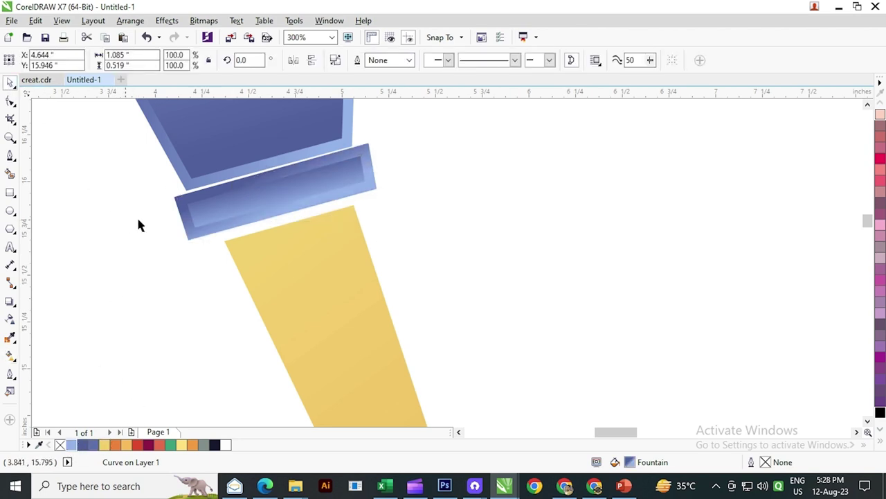
click(138, 225)
- Give the orange feather's shaft a 10.0 pt orange outline (R235 G132 B61) and convert that outline to an object
scroll(139, 225, down, 3)
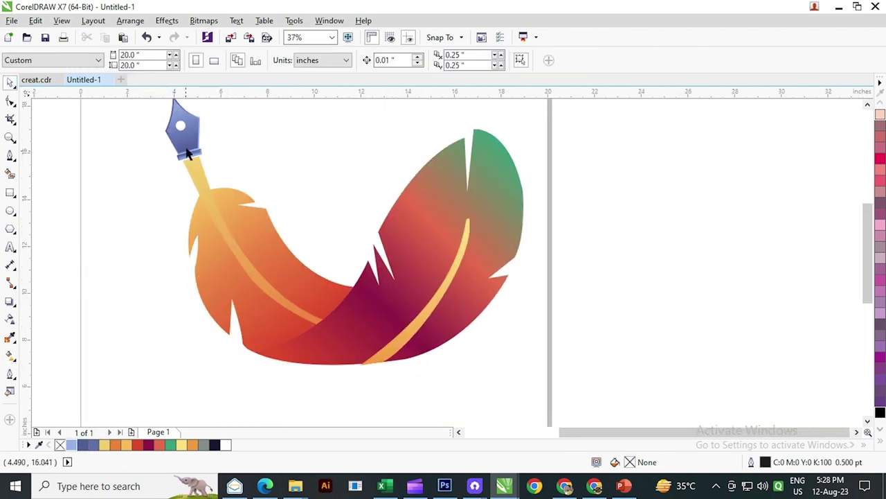
mouse_move(206, 196)
mouse_down()
mouse_move(229, 164)
mouse_move(222, 212)
mouse_move(196, 198)
mouse_up()
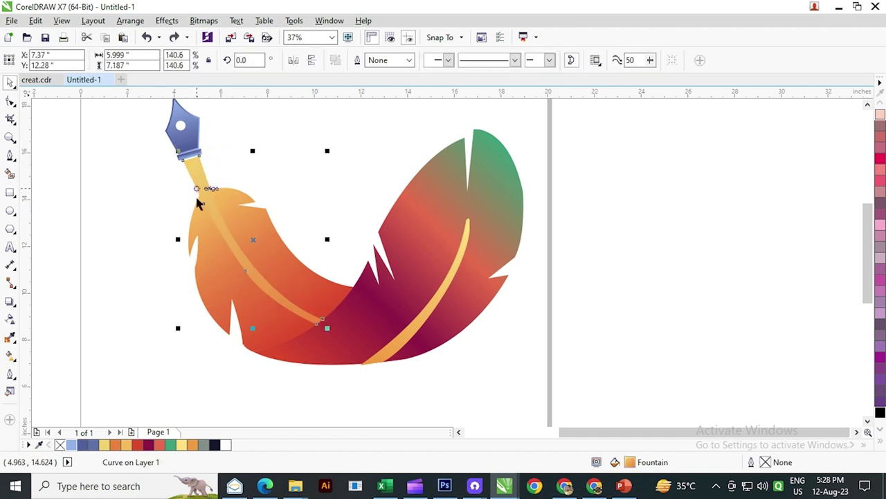
right_click(115, 447)
click(410, 60)
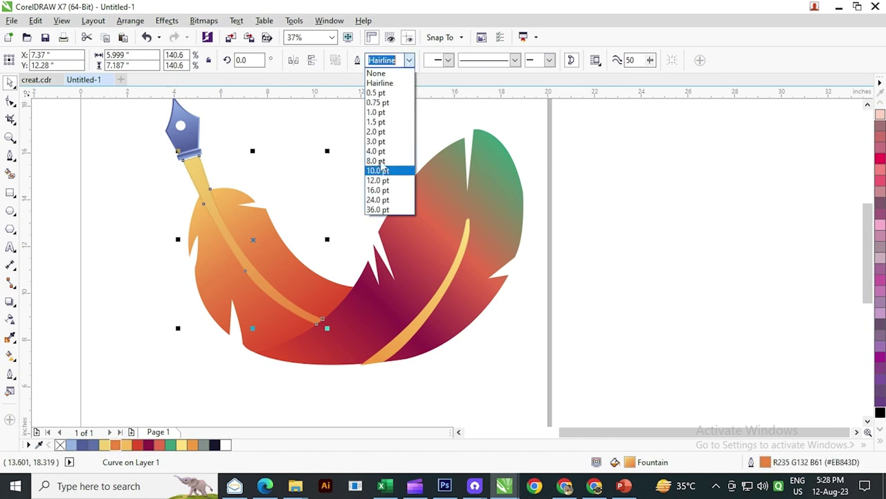
click(378, 156)
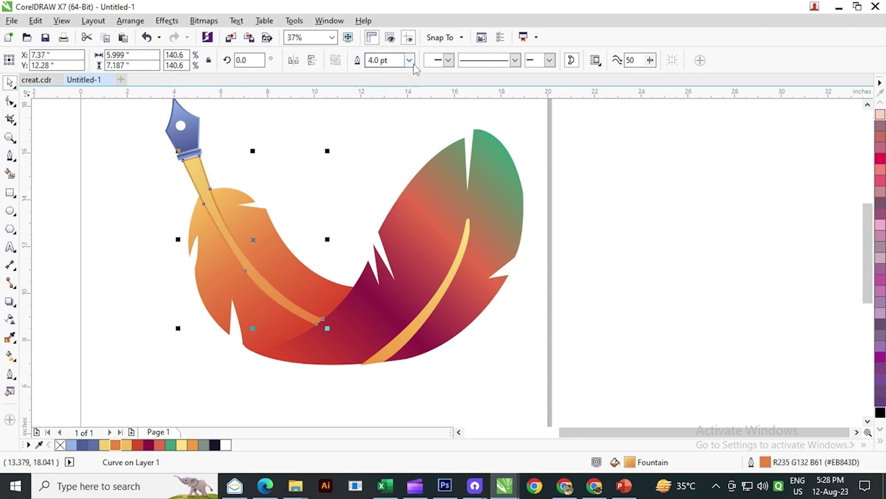
click(409, 60)
click(376, 164)
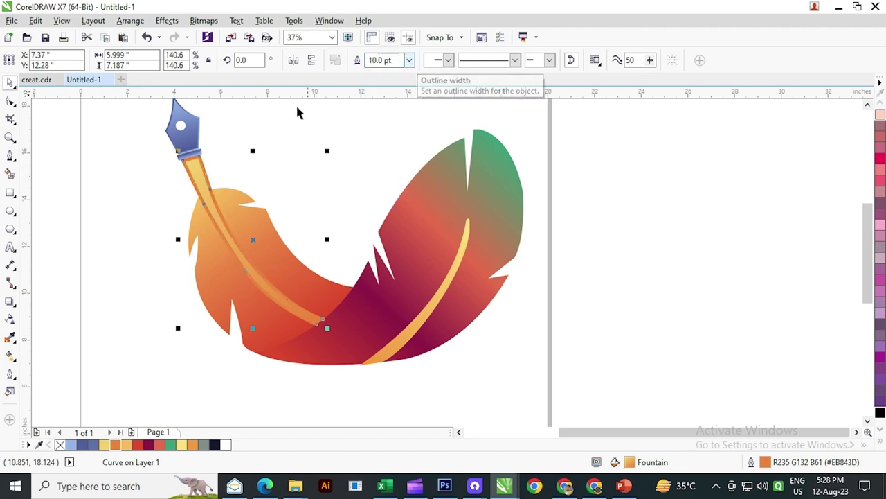
click(132, 21)
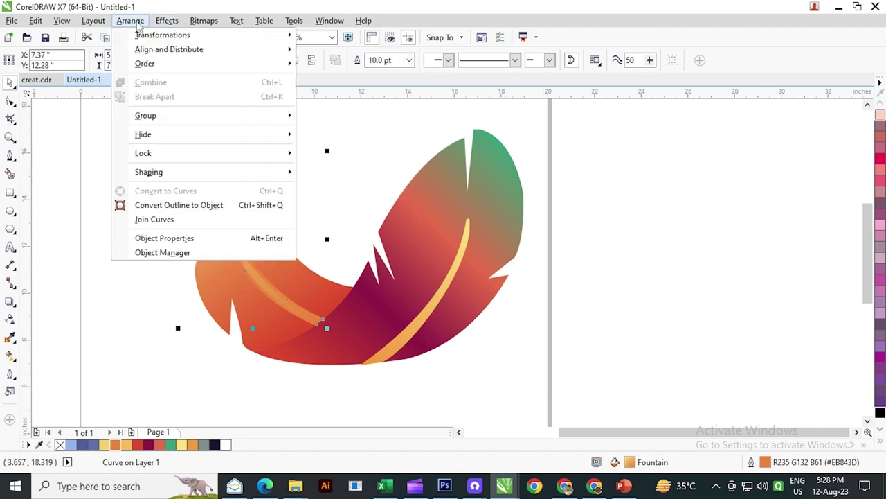
click(159, 210)
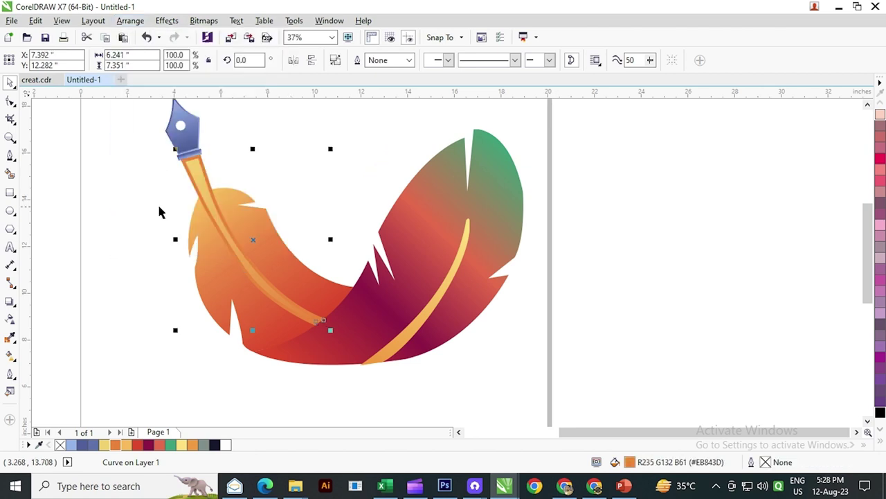
- Apply a short linear gradient from yellow to orange across the shaft's outline object near the feather's top
click(11, 355)
scroll(173, 226, up, 2)
drag(259, 197, 244, 210)
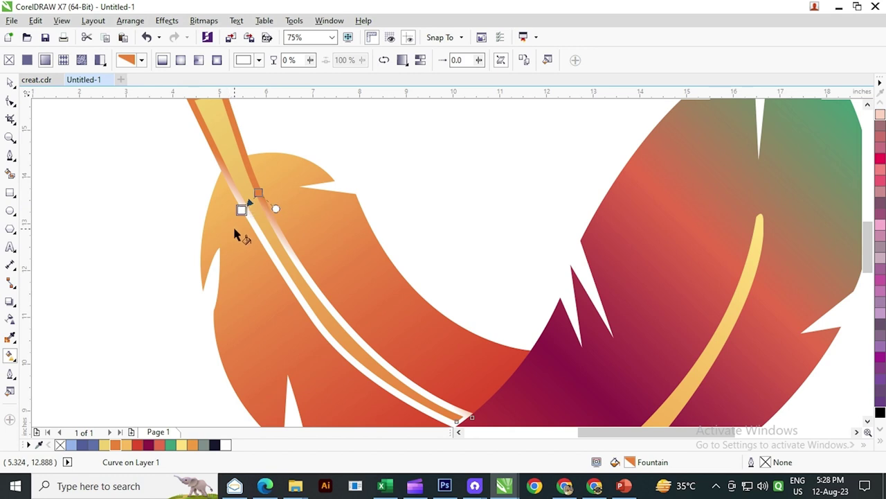
click(115, 445)
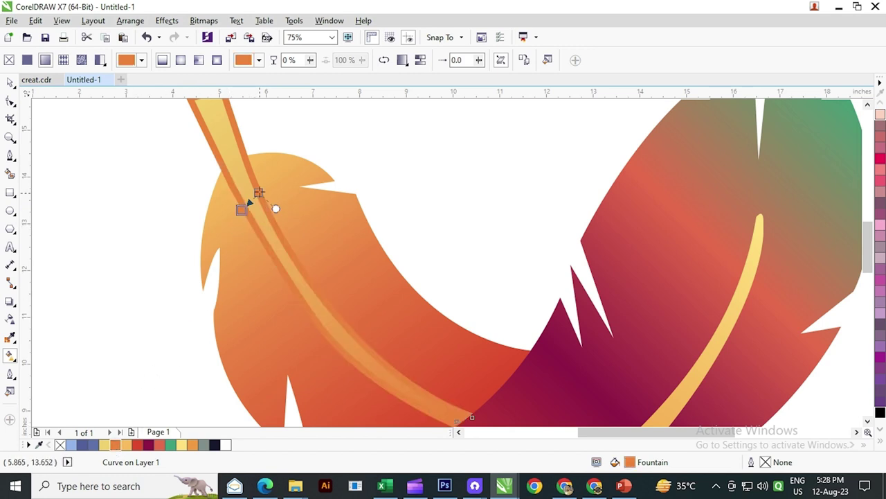
click(258, 193)
click(107, 446)
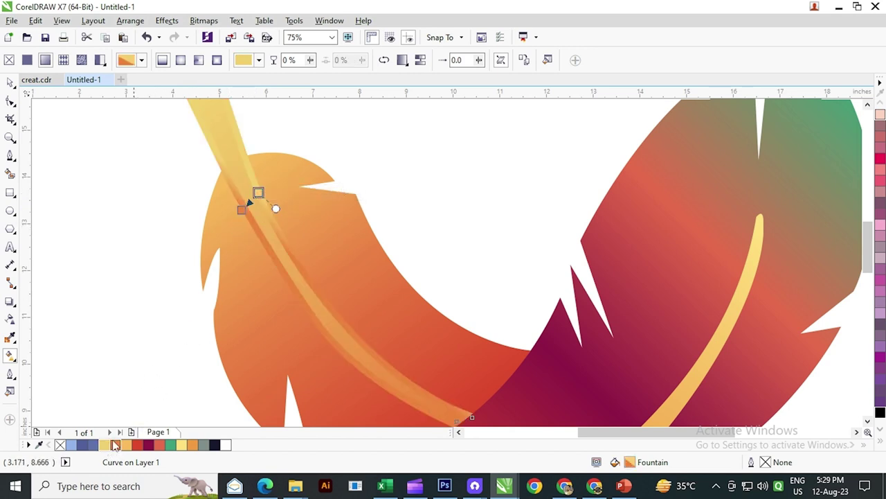
- Stretch the shaft outline's gradient along the whole shaft, with orange at the collar and light orange at the lower tip
scroll(243, 227, down, 1)
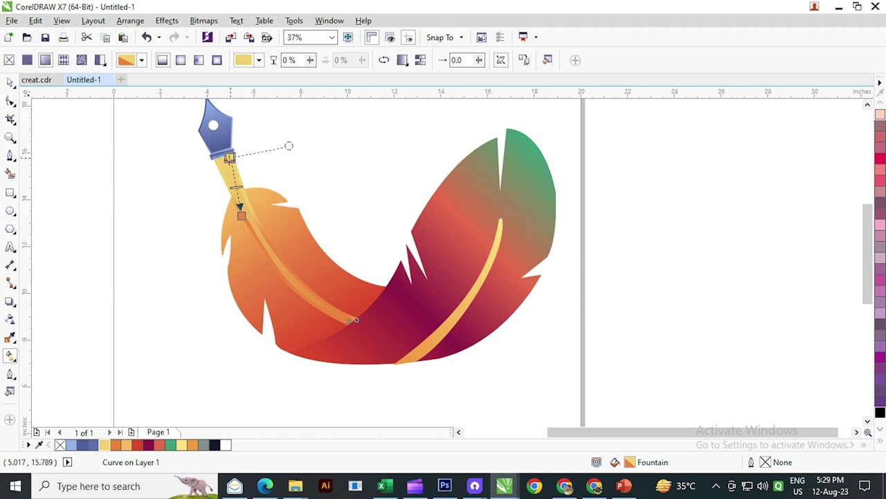
drag(284, 261, 287, 279)
drag(242, 216, 220, 151)
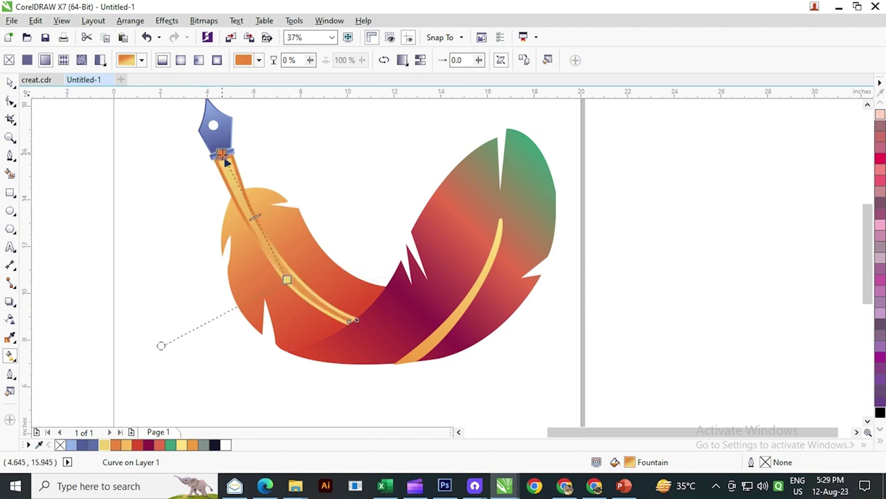
drag(287, 279, 347, 323)
click(194, 444)
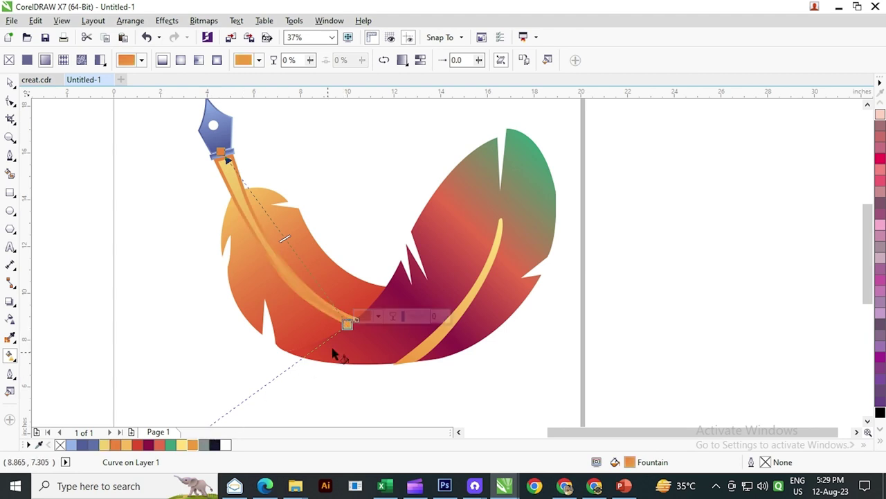
- Realign the shaft outline's gradient between the feather's top and the shaft's lower tip, with orange at the upper end and red at the lower
drag(225, 156, 215, 137)
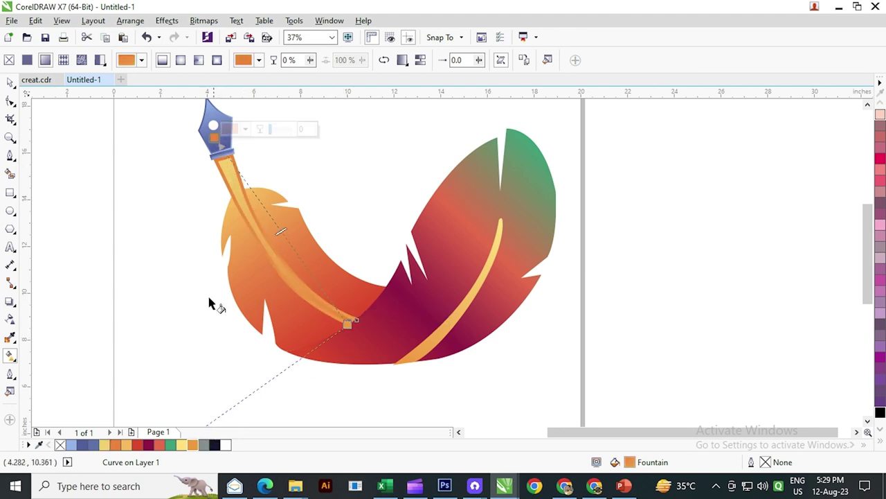
click(127, 446)
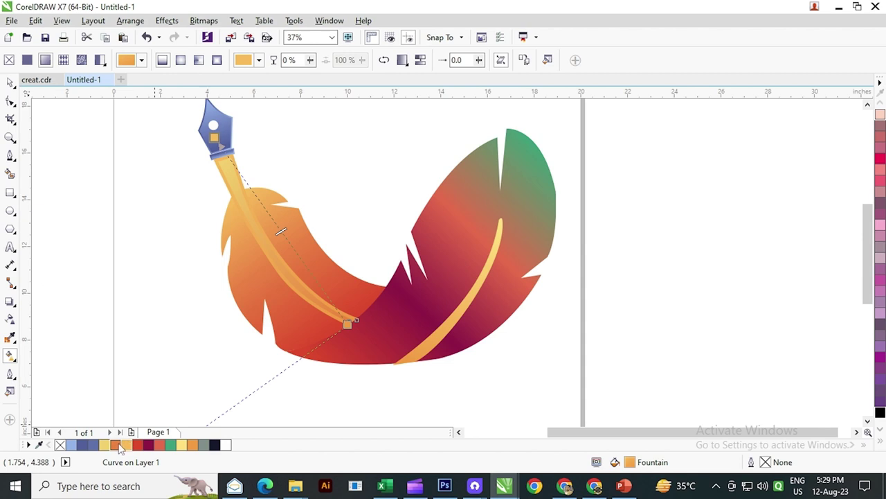
click(117, 444)
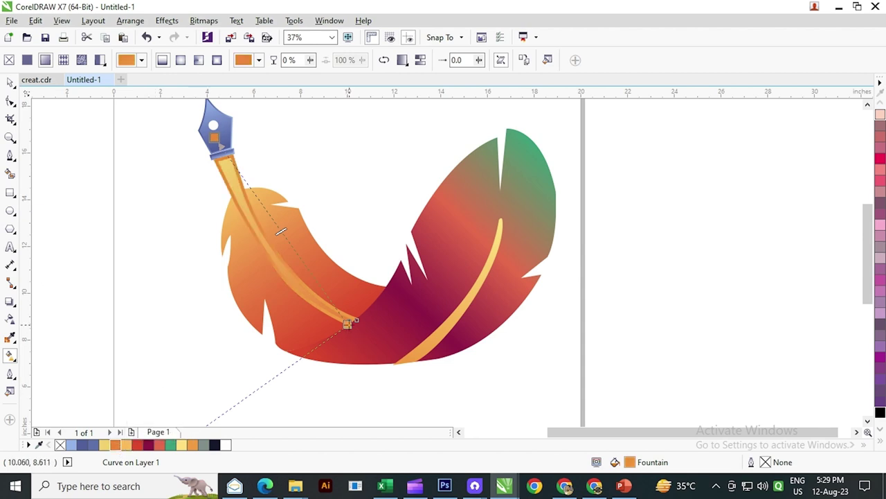
mouse_move(349, 323)
mouse_down()
mouse_move(360, 337)
mouse_move(351, 316)
mouse_up()
drag(215, 138, 214, 176)
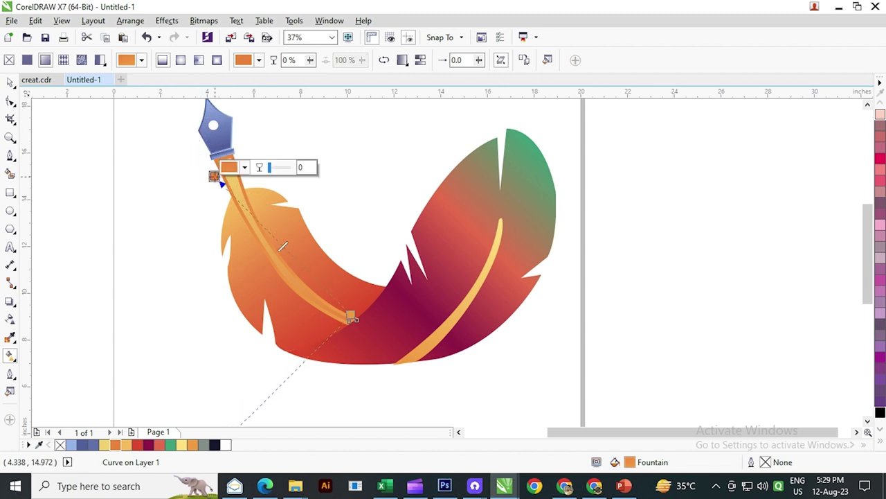
drag(342, 303, 339, 308)
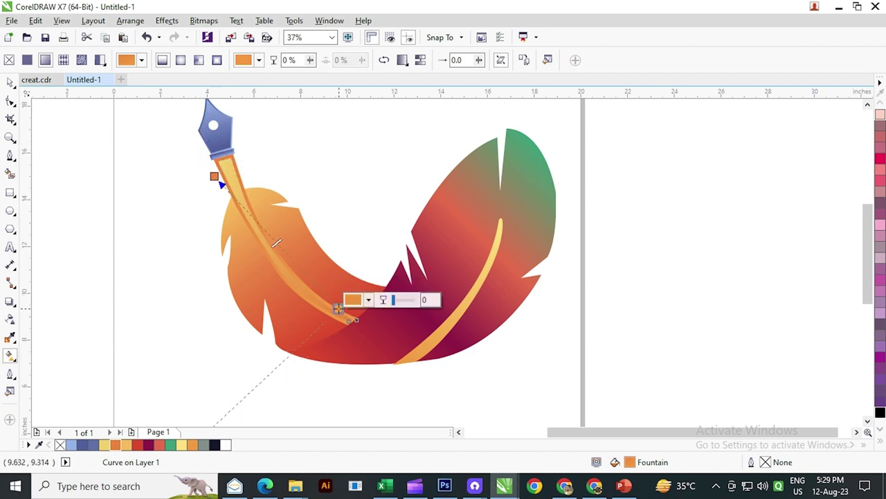
click(161, 445)
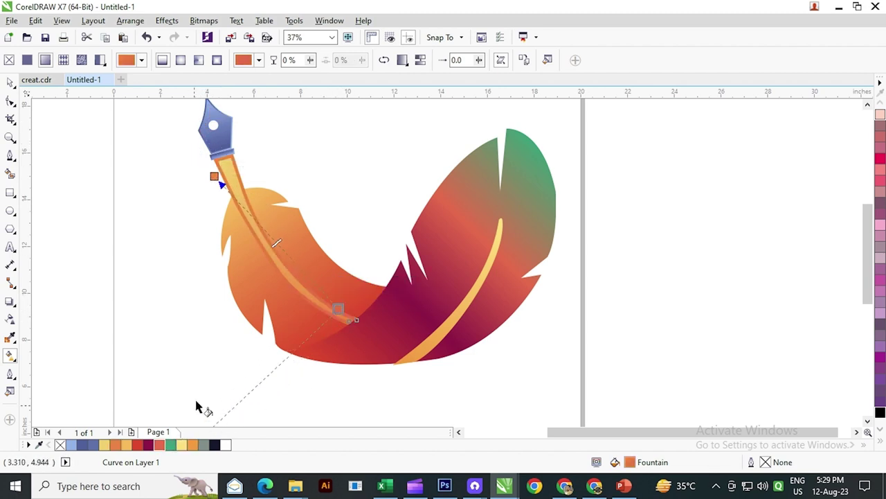
- Move the gradient's upper end beside the collar, coloring that end golden orange (R247 G188 B92) and the lower end yellow
drag(214, 176, 210, 159)
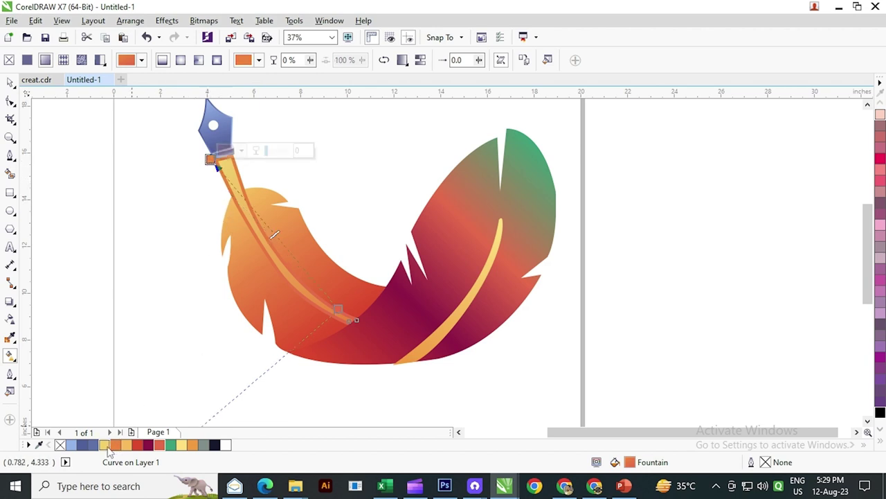
click(104, 445)
click(129, 446)
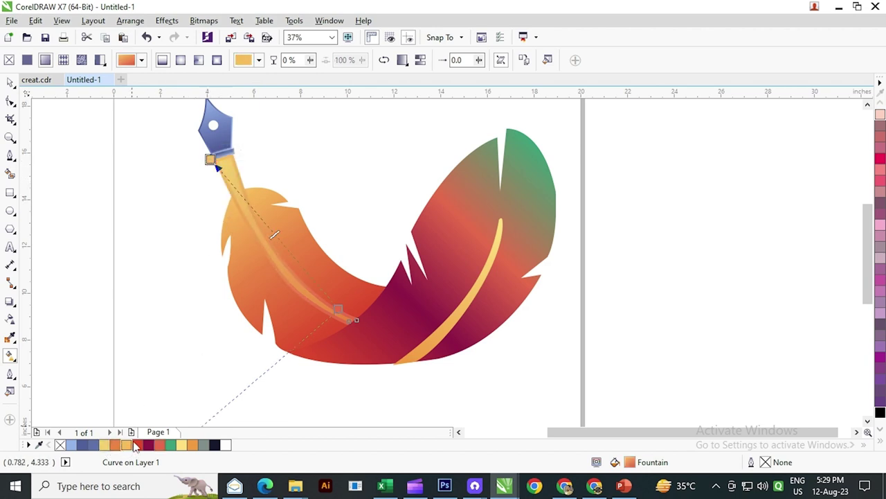
click(337, 308)
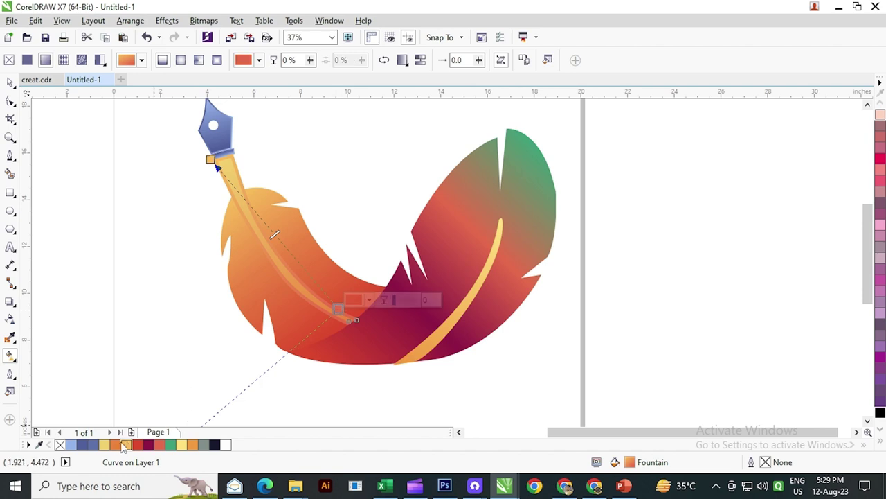
click(105, 445)
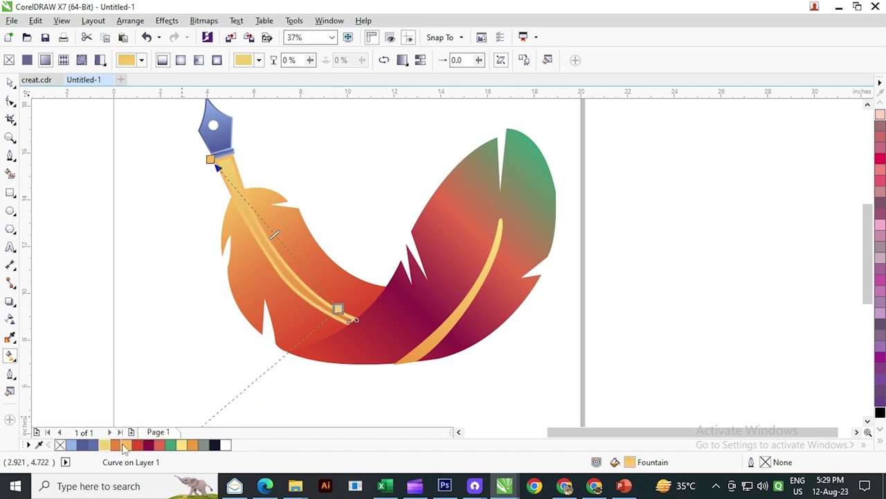
- Recolor the lower end of the shaft outline's gradient to orange with R235, G about 149, B61
click(11, 82)
click(107, 227)
scroll(263, 271, down, 2)
click(302, 250)
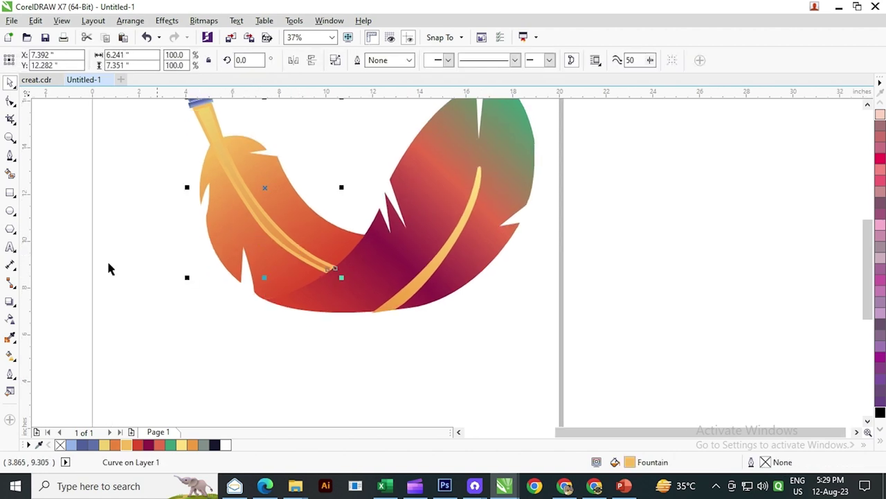
click(10, 355)
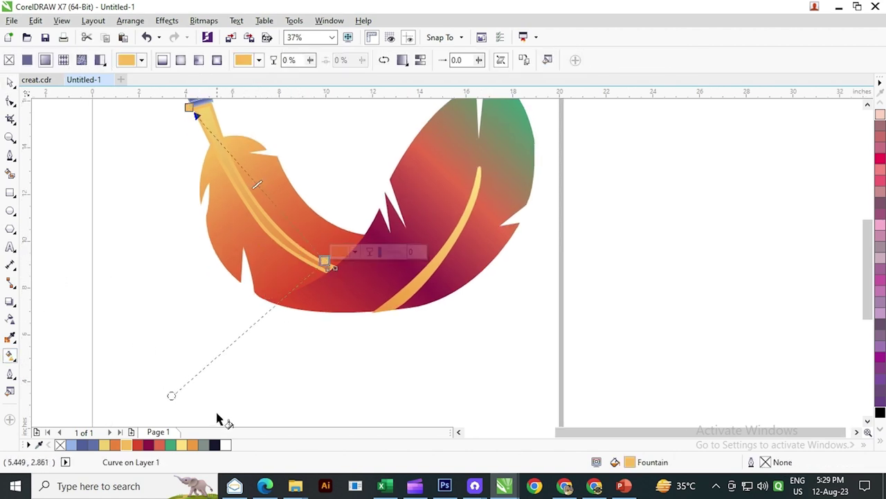
click(196, 445)
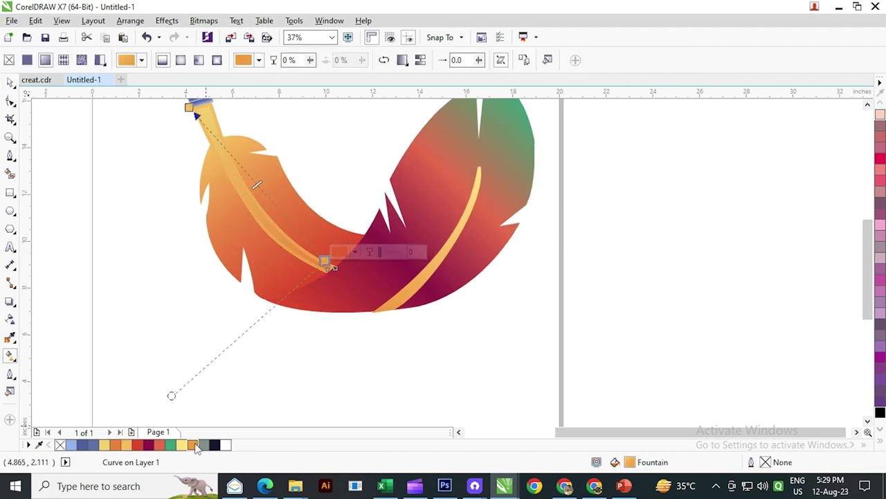
click(117, 446)
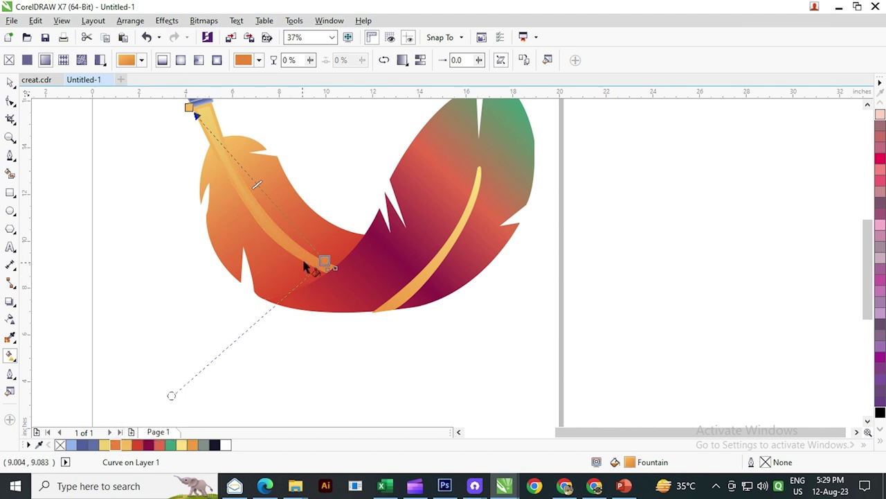
click(354, 251)
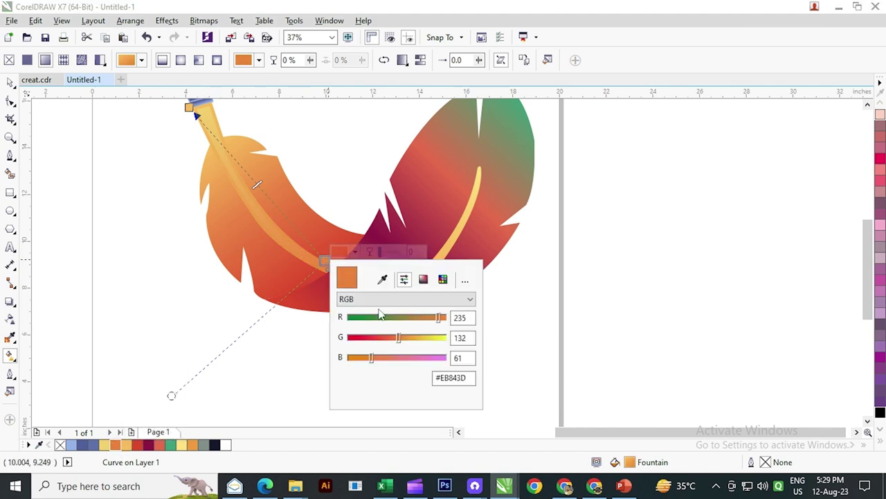
drag(400, 340, 410, 339)
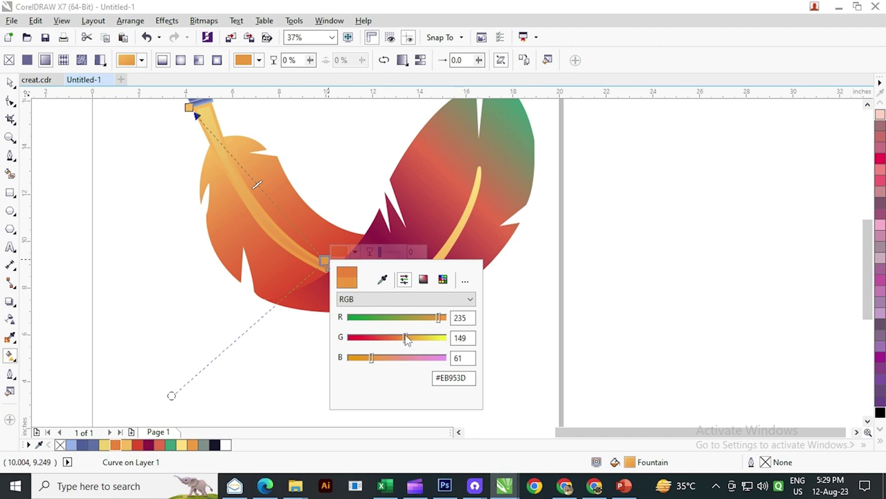
click(11, 83)
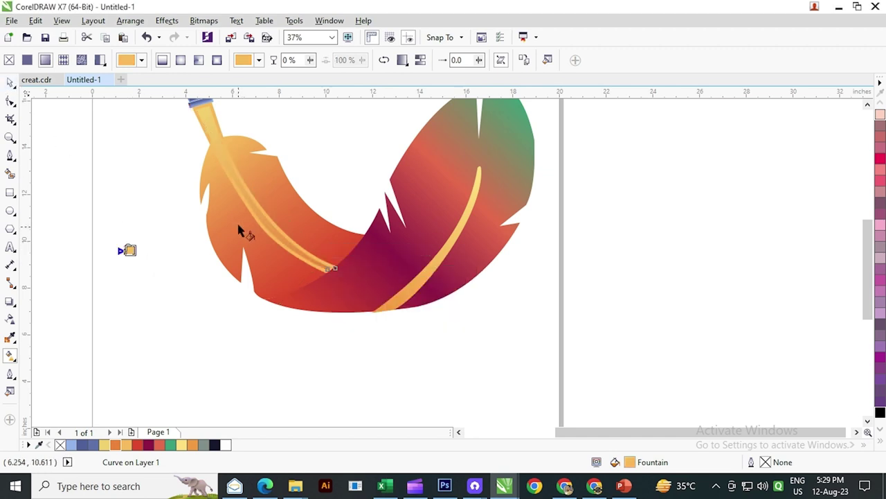
key(ctrl+z)
click(10, 81)
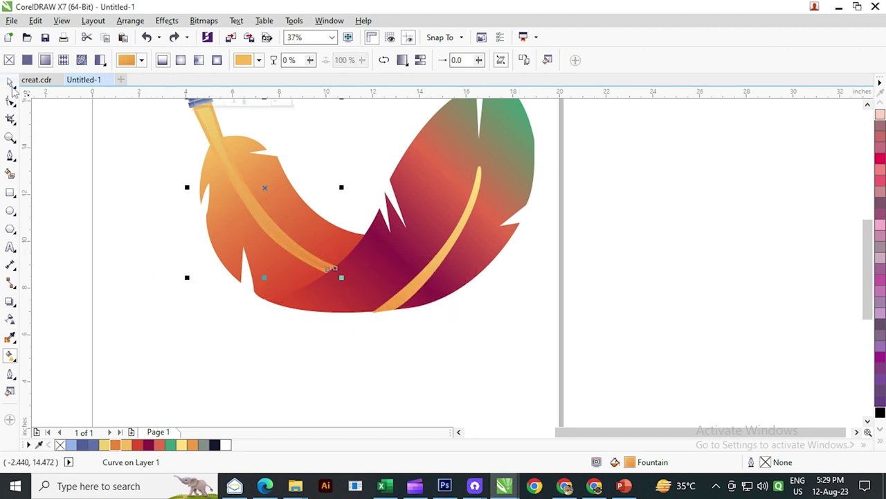
click(164, 224)
- Give the orange feather a 12.0 pt orange outline (R235 G132 B61) and convert that outline to an object
click(213, 176)
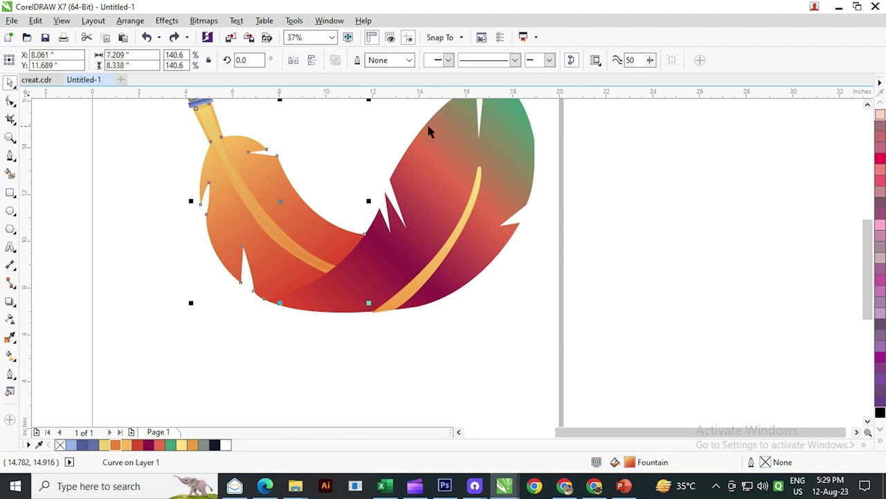
right_click(116, 444)
click(410, 61)
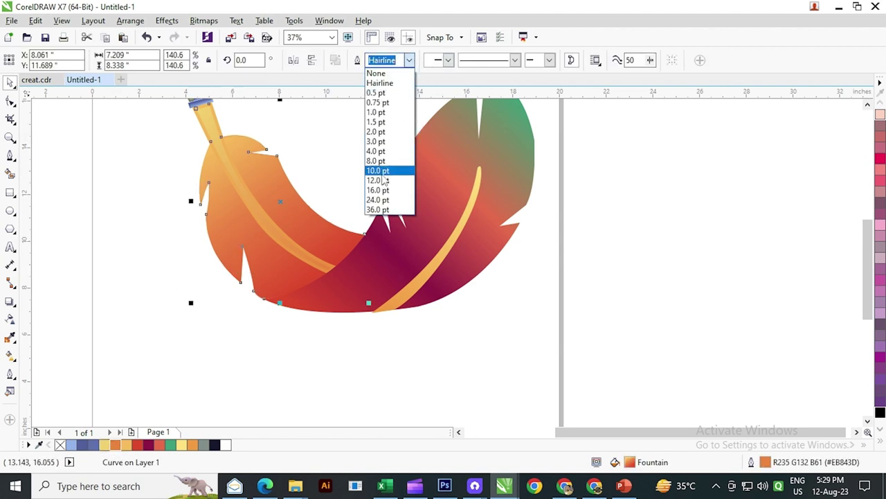
click(384, 180)
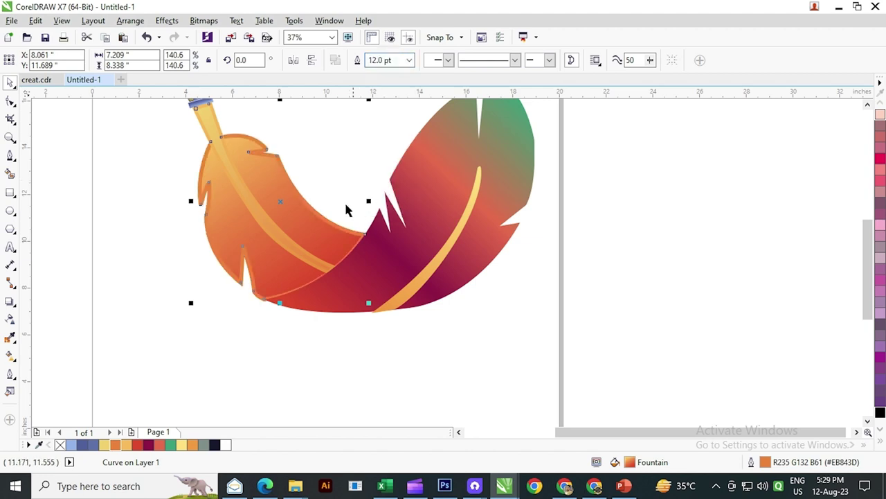
click(138, 23)
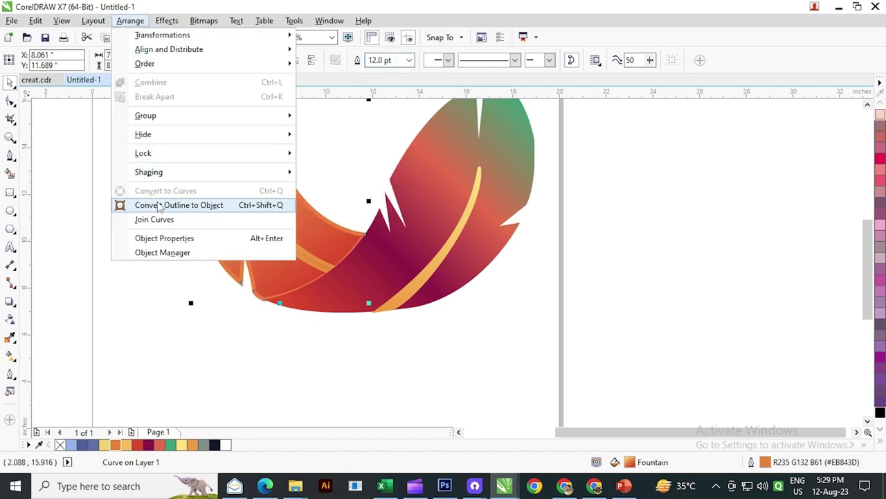
click(160, 205)
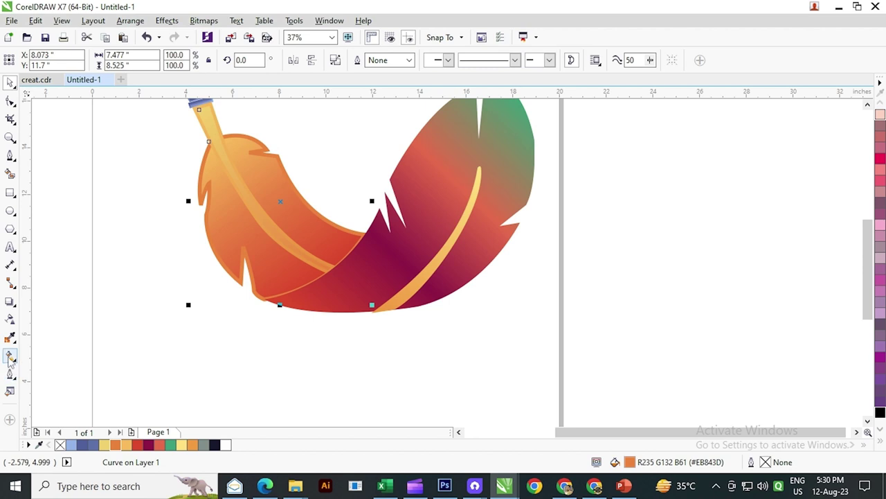
- Fill the feather's outline object with a linear gradient from light orange on its upper inner edge to yellow on its lower outer edge
click(10, 355)
drag(284, 173, 380, 233)
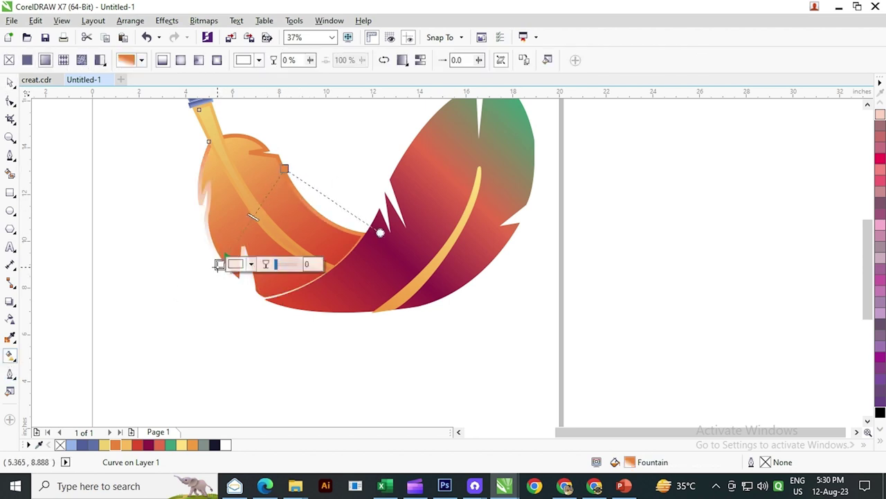
click(104, 444)
click(284, 169)
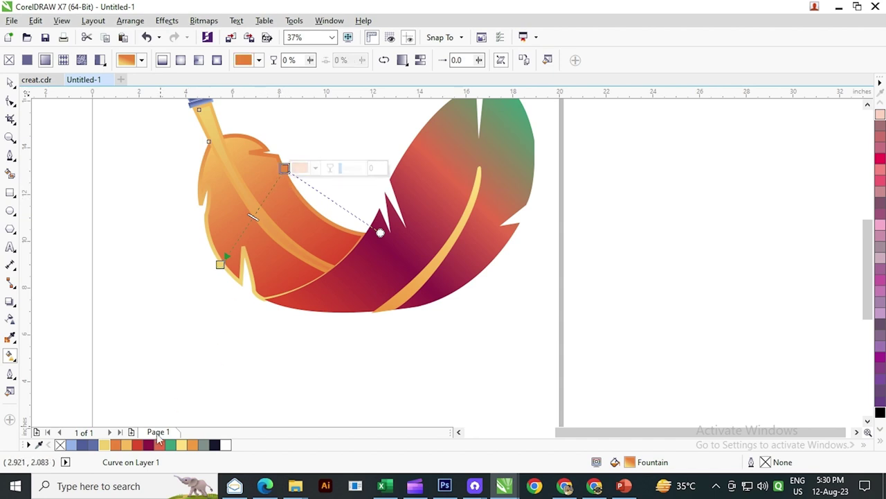
click(193, 444)
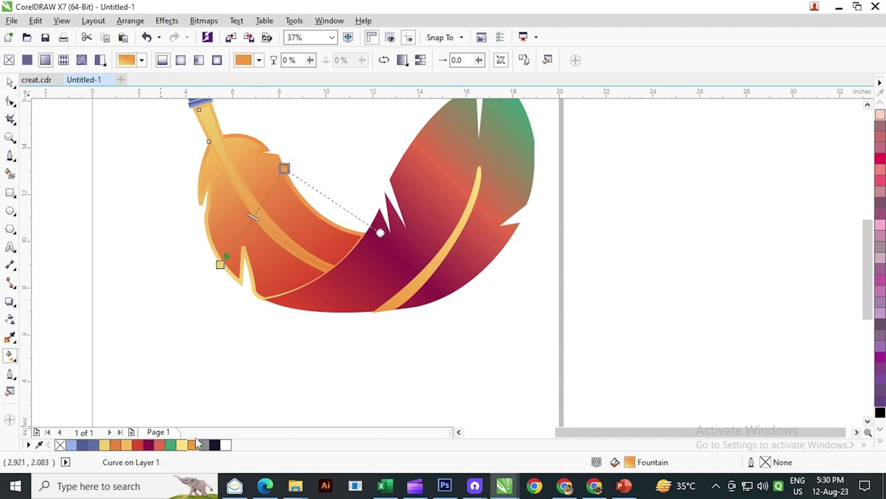
- Stretch the feather outline's gradient diagonally, with the yellow end beside the collar and the orange end just past the shaft's lower tip
drag(285, 168, 344, 262)
drag(220, 265, 195, 129)
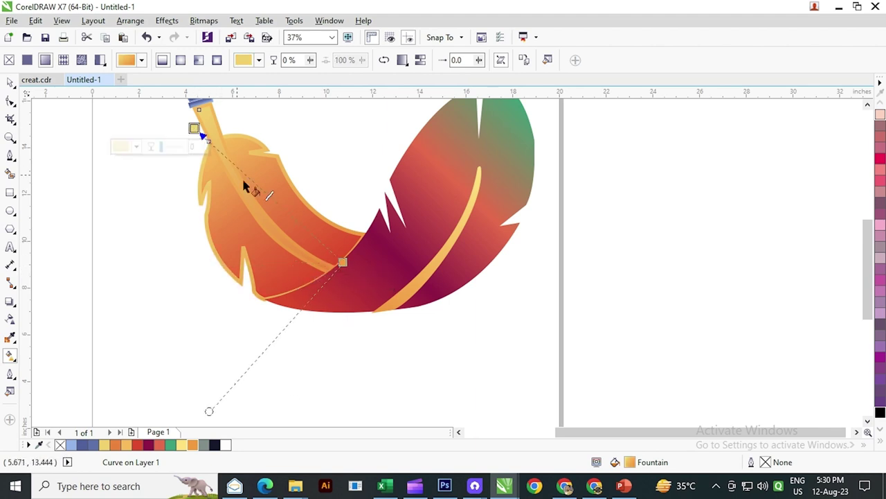
mouse_move(343, 264)
mouse_down()
mouse_move(361, 287)
mouse_move(349, 274)
mouse_up()
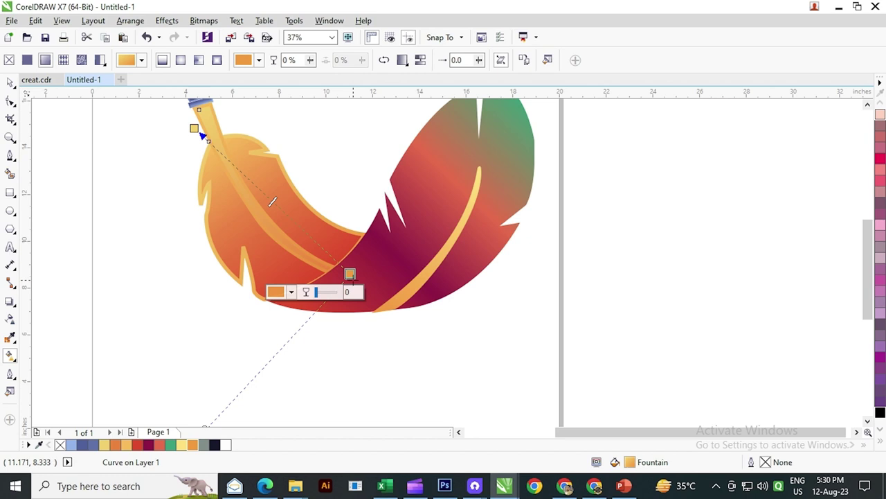
- Recolor the feather outline's gradient to R247 G188 B92 at the upper end and orange R235 G132 B61 at the lower, shifting its upper end outward
click(194, 129)
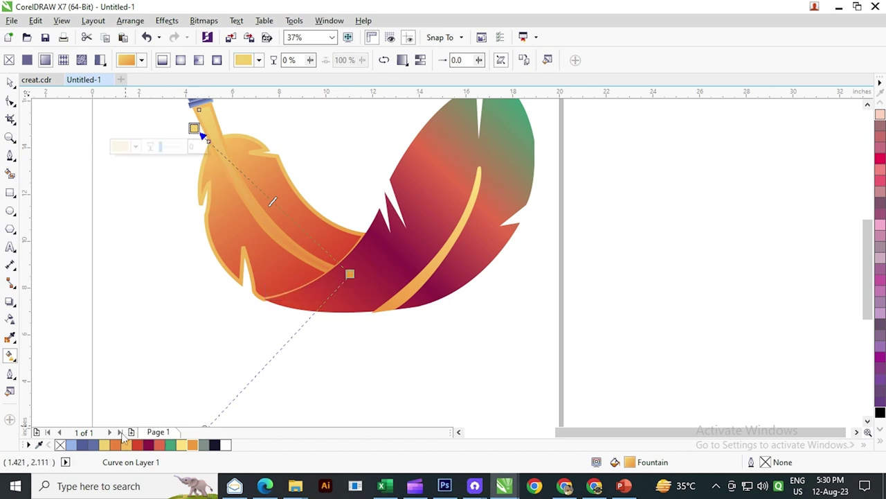
click(117, 444)
click(126, 445)
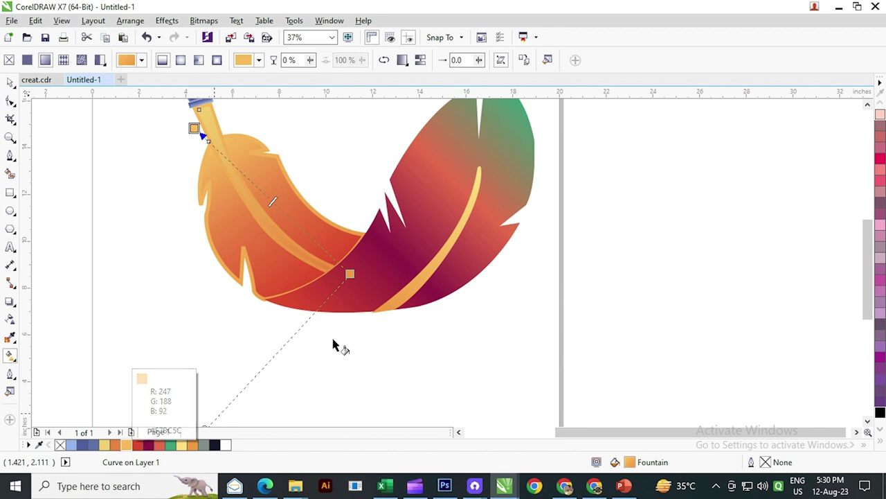
click(350, 274)
click(117, 444)
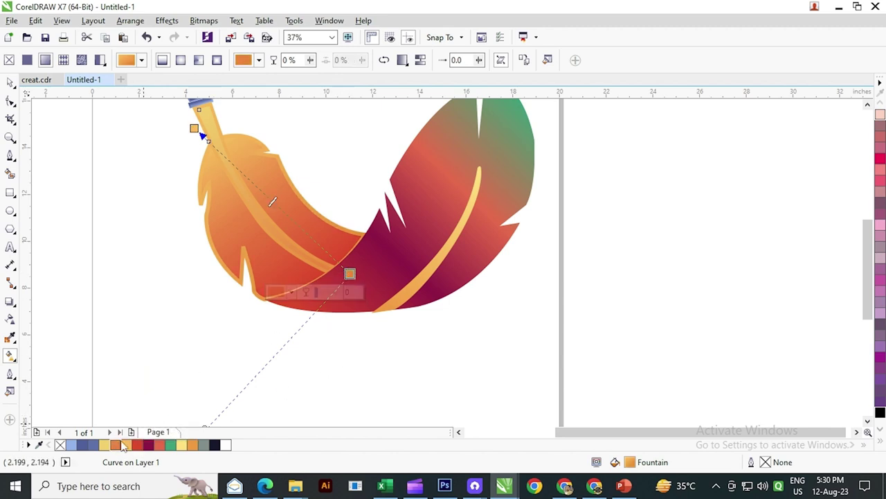
click(194, 128)
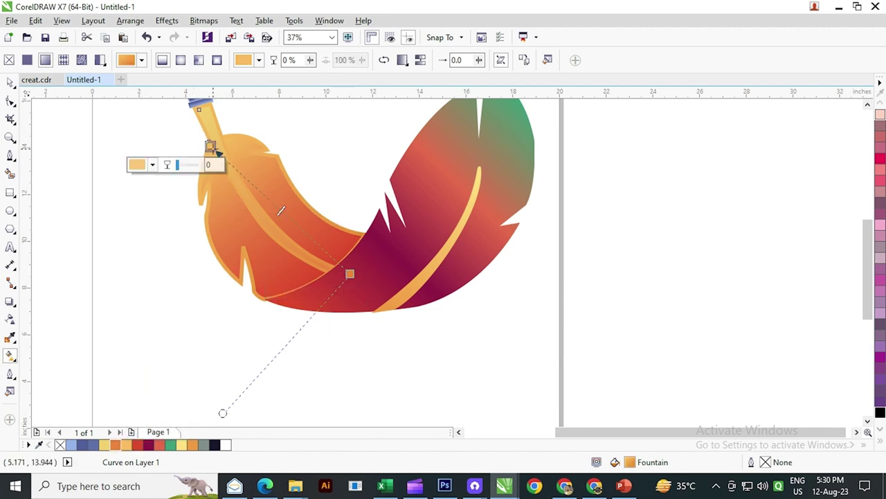
drag(193, 130, 178, 175)
click(9, 82)
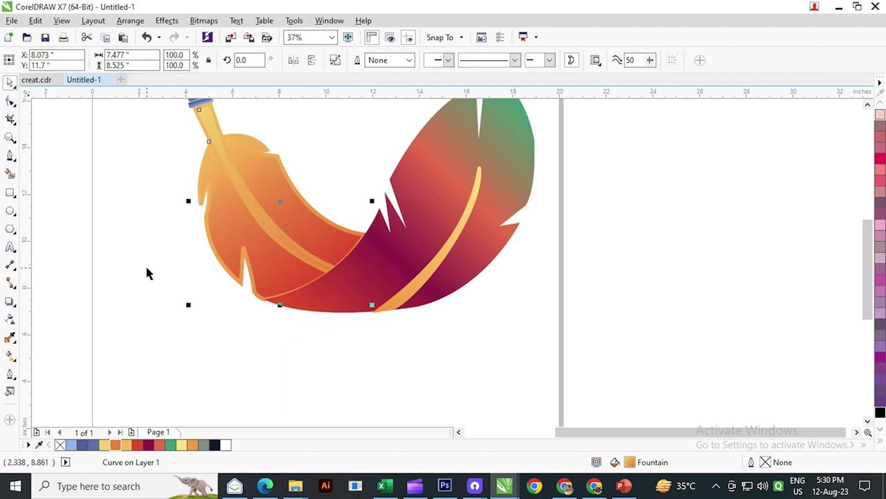
click(146, 273)
- Select all the nib and orange feather objects together and examine where the shaft's lower tip meets the purple feather
scroll(395, 284, down, 1)
drag(526, 359, 340, 159)
click(296, 156)
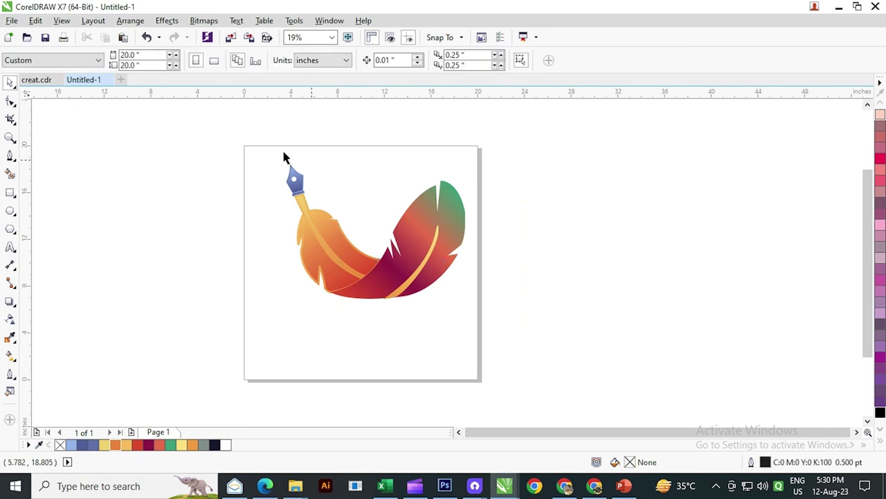
drag(234, 129, 397, 350)
scroll(351, 268, up, 1)
drag(356, 269, 352, 270)
scroll(365, 281, up, 2)
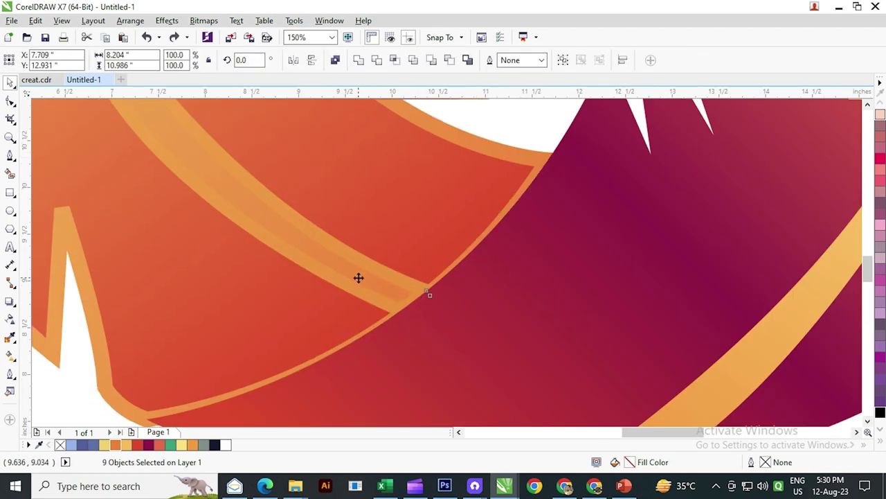
- Move the selected nib and orange feather objects up to Y 13.021 in, against the purple feather's edge
key(ctrl+z)
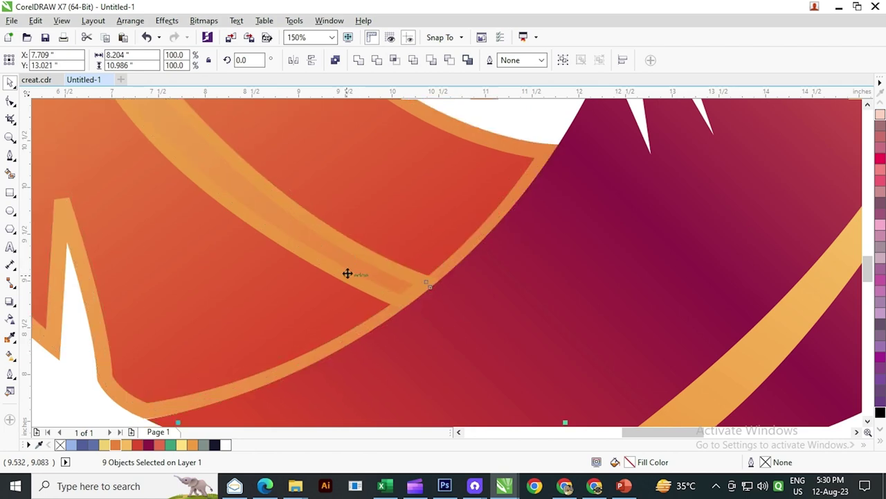
scroll(324, 265, down, 2)
click(336, 320)
drag(389, 298, 348, 305)
- Give the purple-green feather a 10 pt blue outline (R94 G113 B171) and convert that outline to an object
click(379, 240)
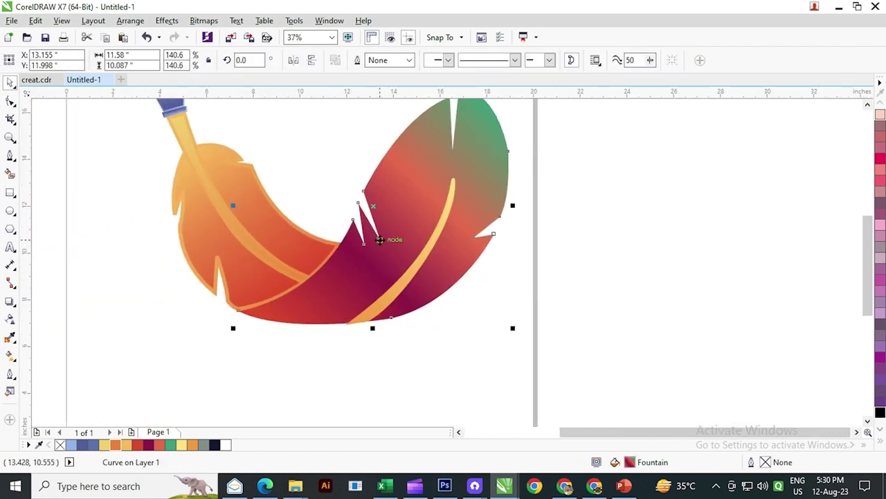
right_click(95, 445)
click(409, 61)
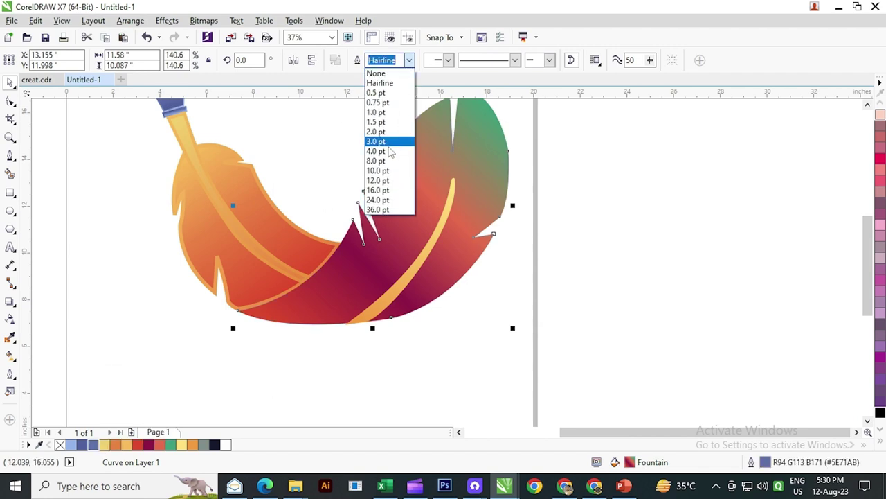
click(380, 178)
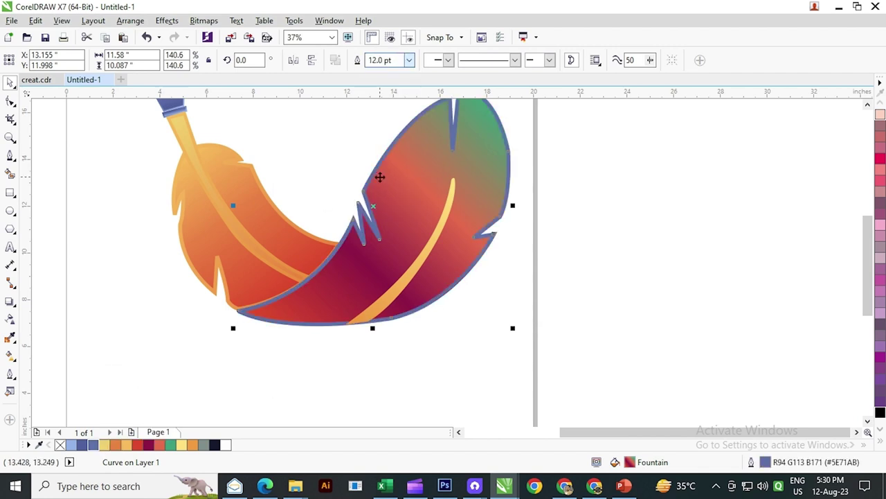
click(410, 61)
click(386, 171)
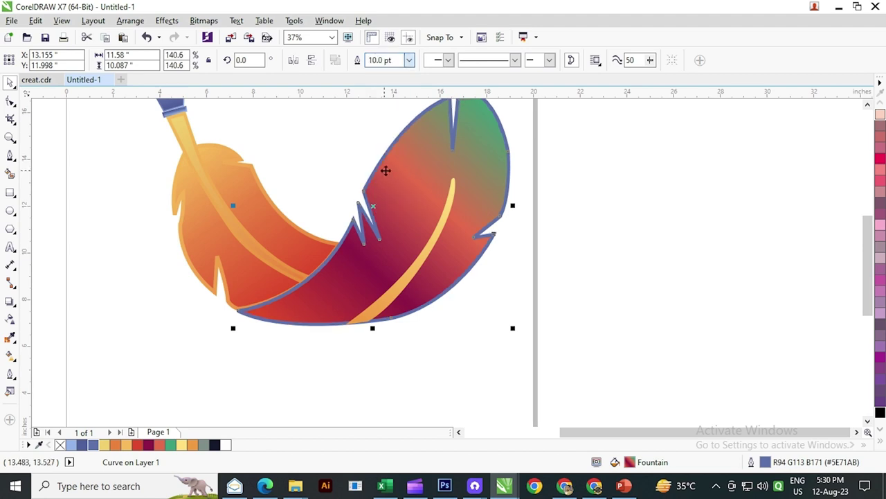
click(131, 20)
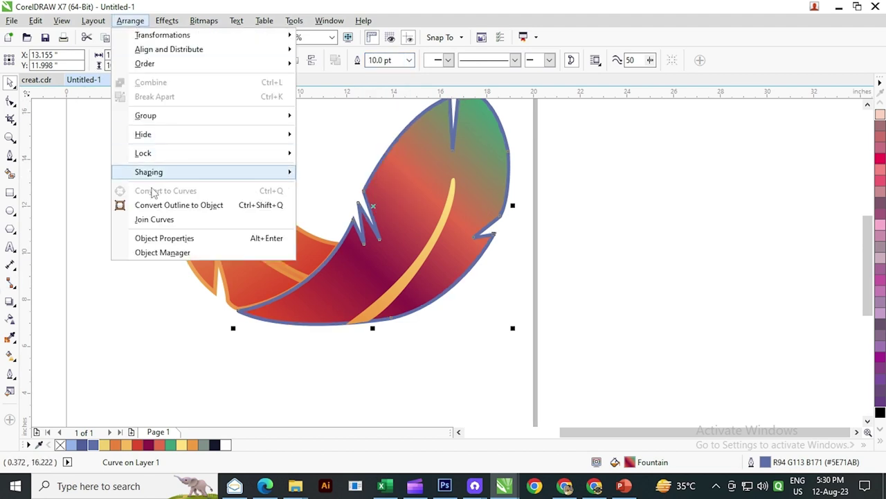
click(205, 208)
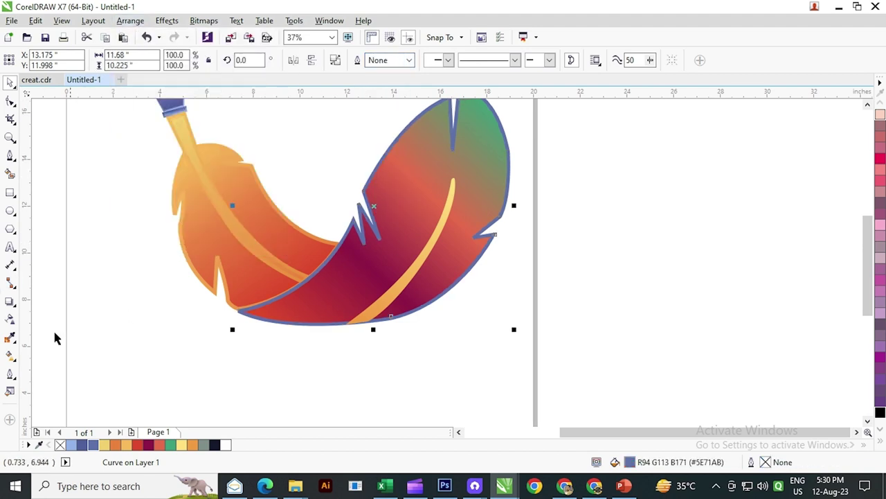
- Fill the new feather outline object with a linear gradient from green at its upper edge to white at its lower edge
click(11, 354)
drag(430, 107, 406, 312)
click(432, 105)
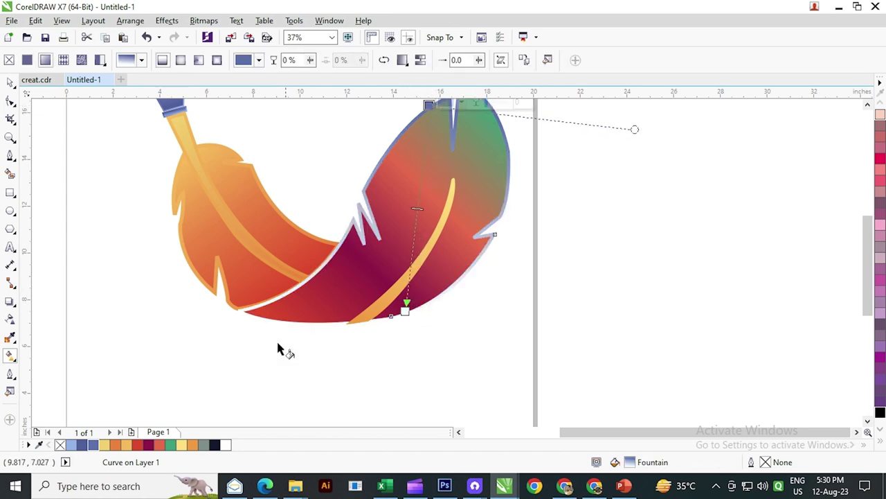
click(174, 444)
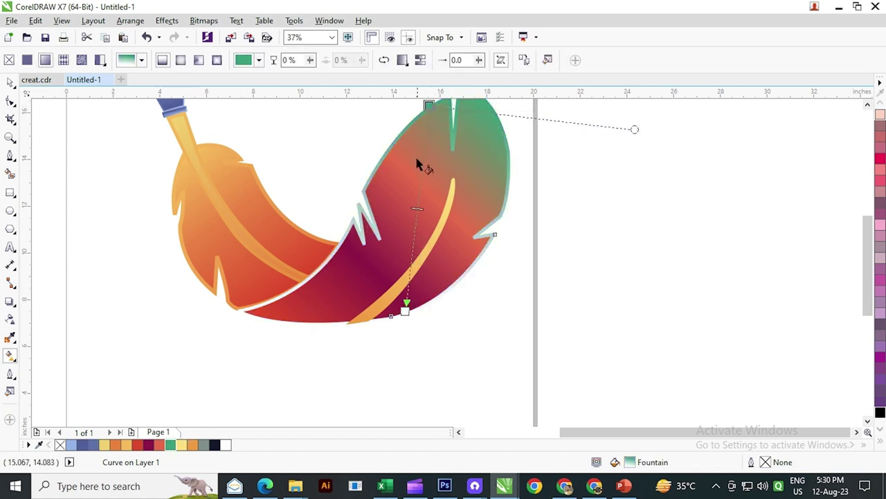
- Add coral at 32%, dark purple at 63% and red at 87% as color stops along the feather outline's gradient
double_click(422, 172)
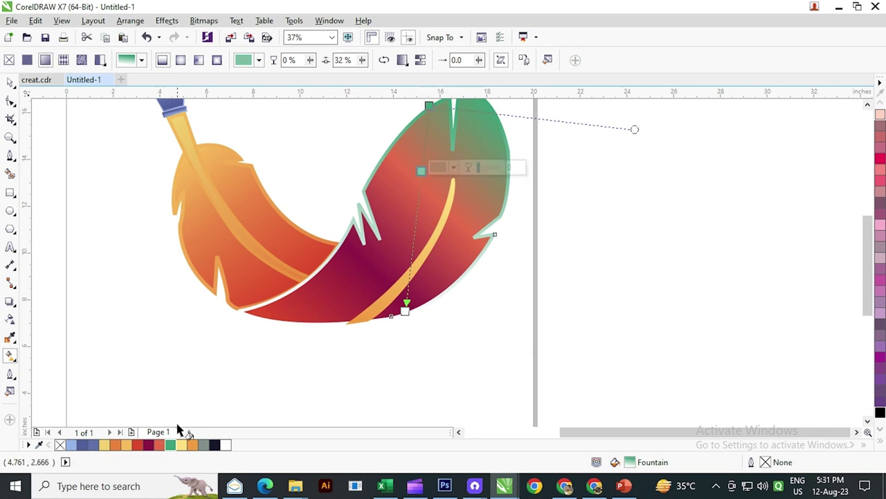
click(160, 445)
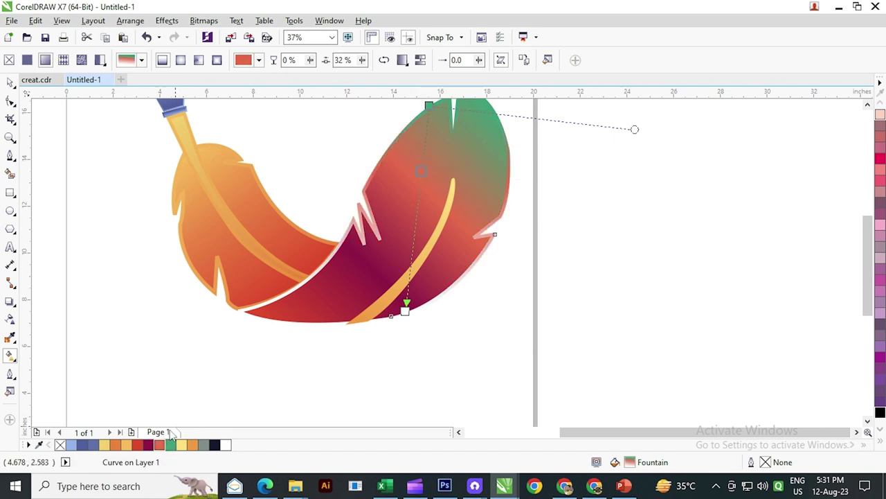
double_click(414, 237)
click(148, 445)
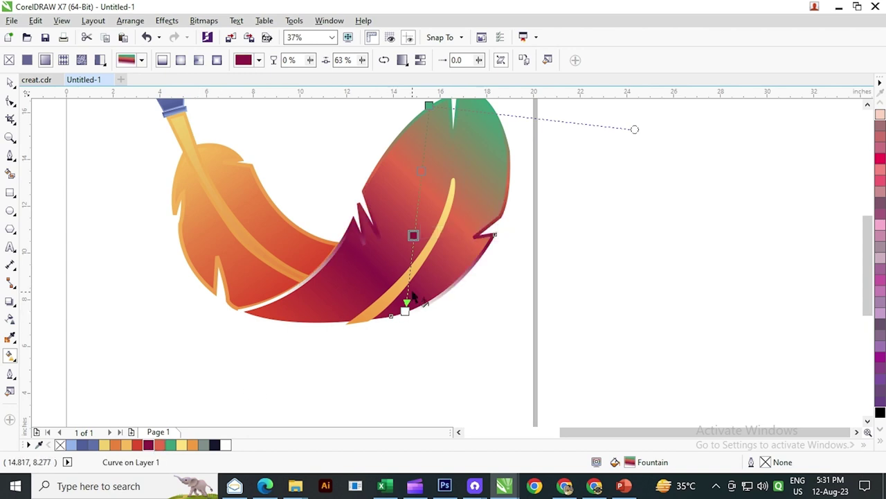
double_click(408, 285)
click(138, 445)
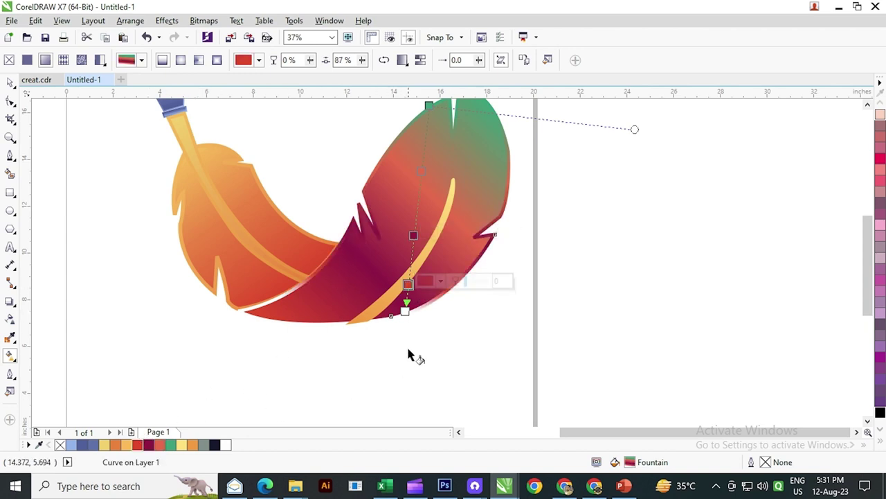
- Extend the outline gradient diagonally so its white end lies well below the feather, and move the red stop to 95%
drag(405, 311, 345, 368)
drag(438, 124, 407, 200)
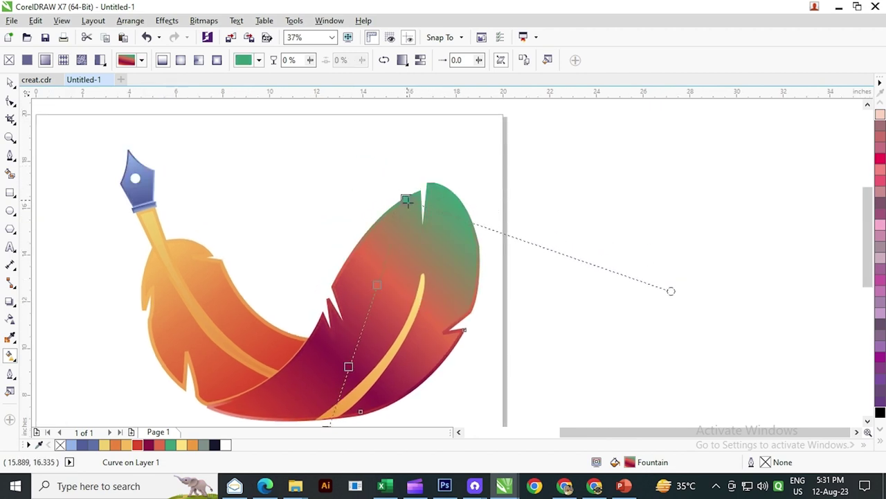
scroll(395, 264, down, 3)
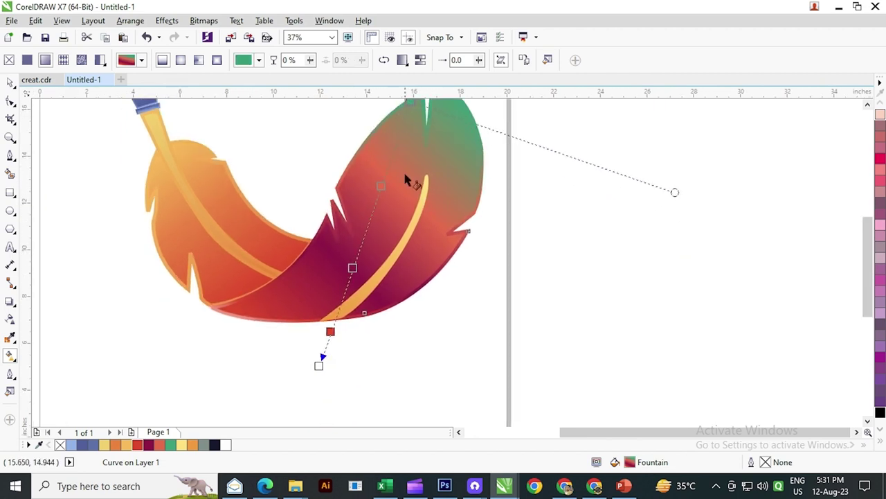
click(320, 365)
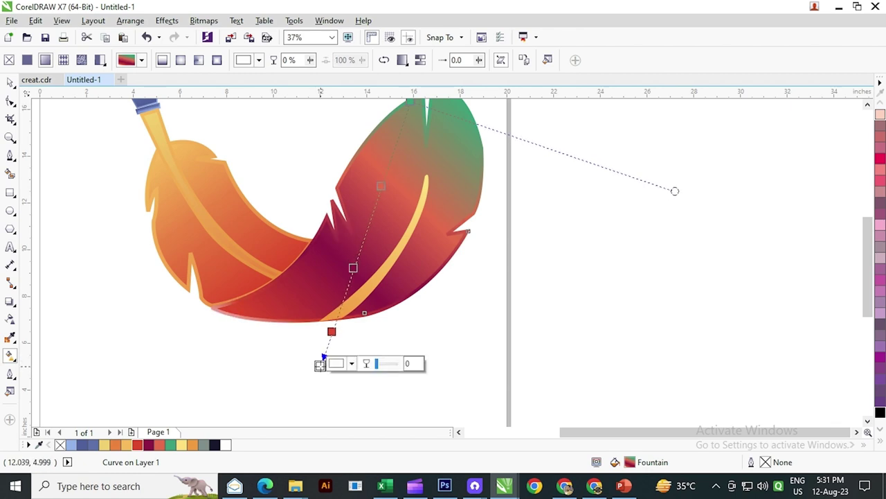
drag(331, 331, 324, 351)
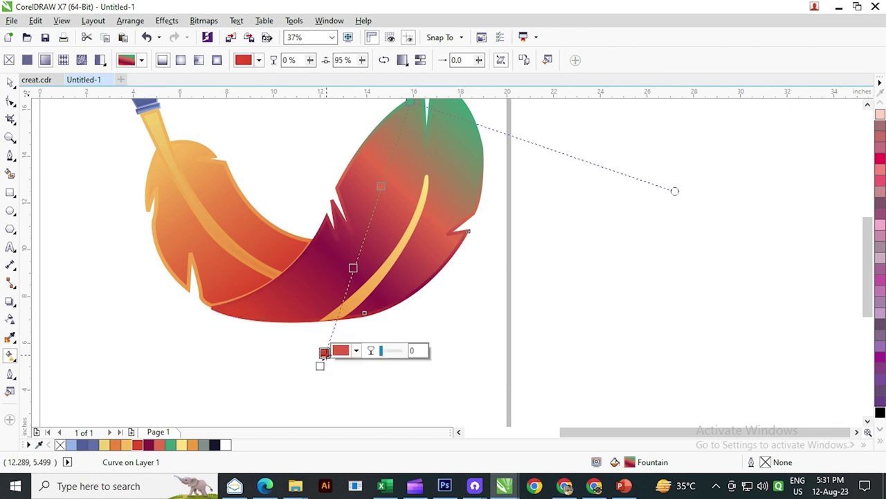
- Shift the outline gradient's purple stop to 65% and its coral stop to 36%
scroll(367, 291, up, 3)
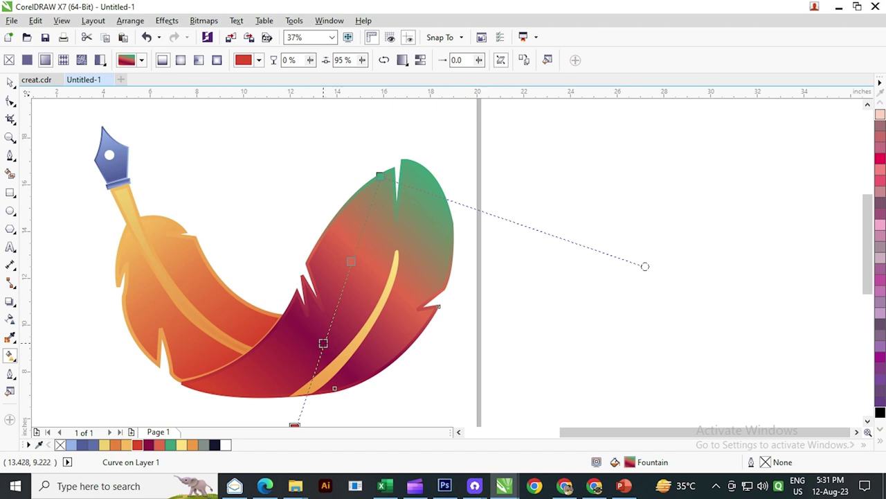
mouse_move(324, 343)
mouse_down()
mouse_move(328, 331)
mouse_move(322, 347)
mouse_up()
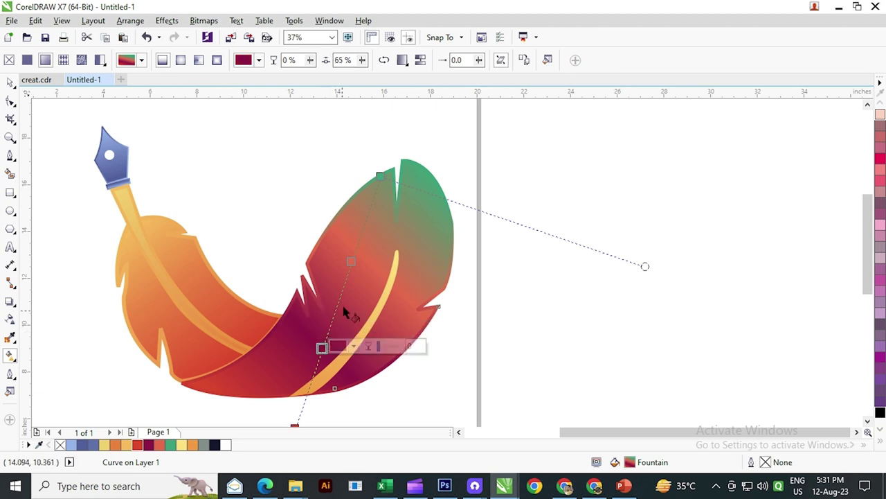
drag(352, 263, 347, 272)
- Recolor the outline gradient's green end to R61 G108 B90 and its coral stop to orange R255 G168 B76
click(380, 176)
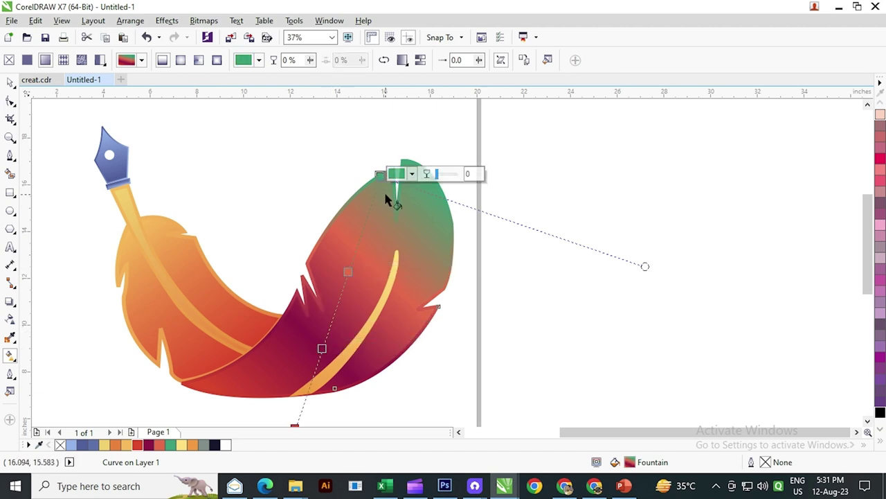
click(412, 173)
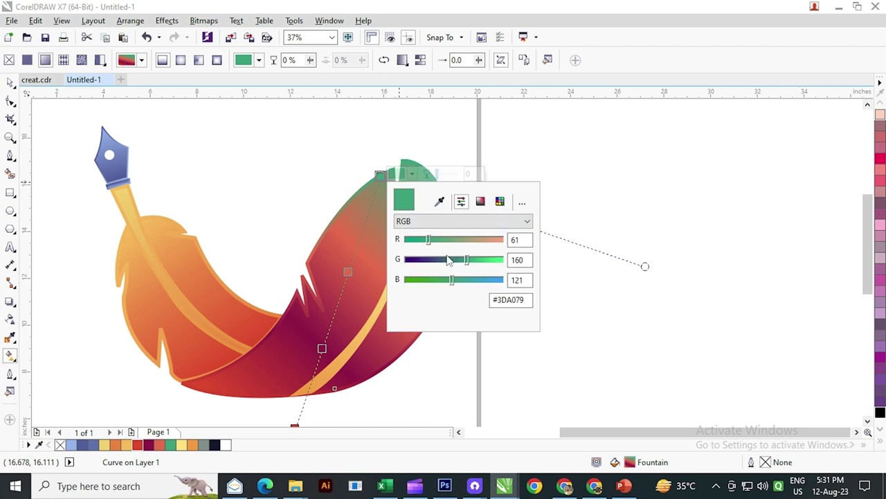
drag(467, 260, 441, 283)
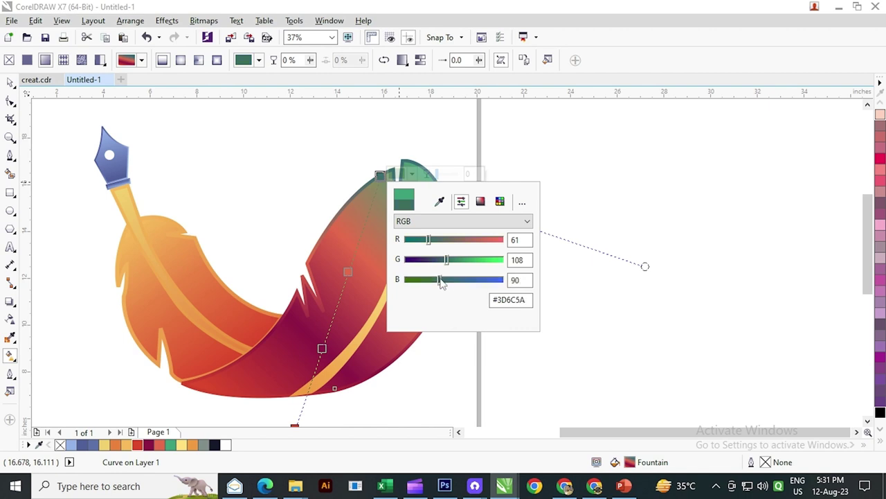
click(347, 272)
click(381, 270)
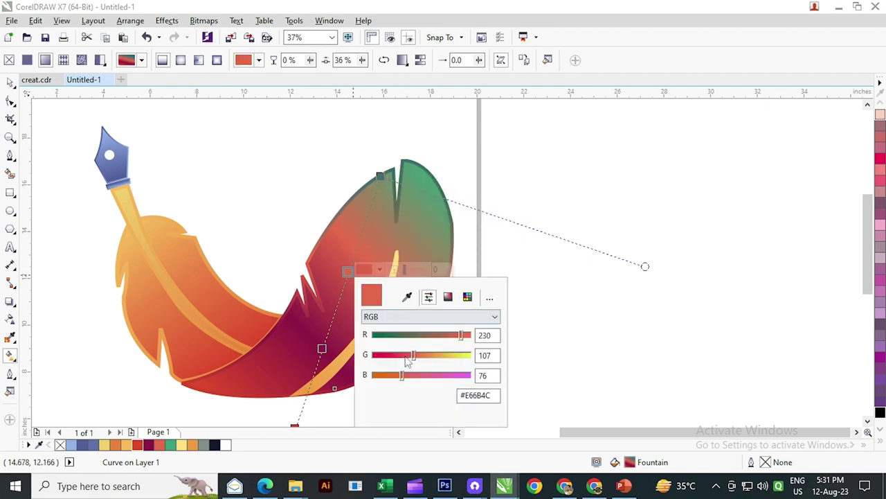
drag(460, 335, 473, 335)
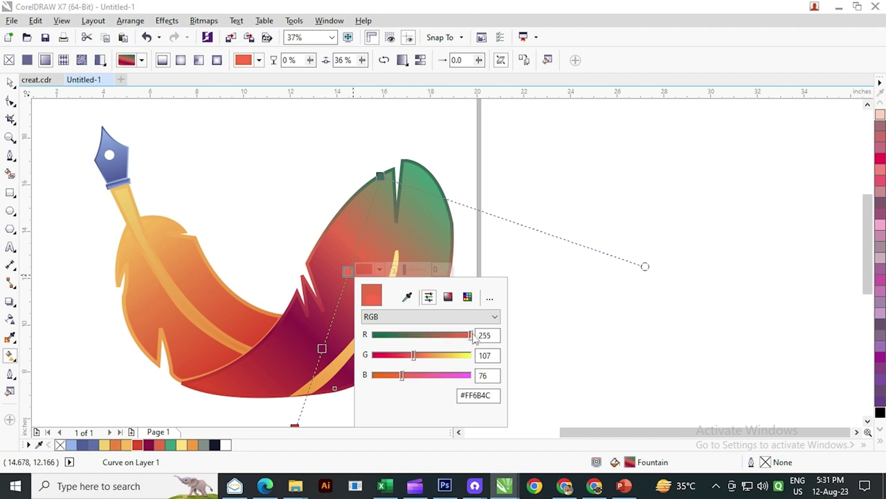
drag(414, 356, 436, 355)
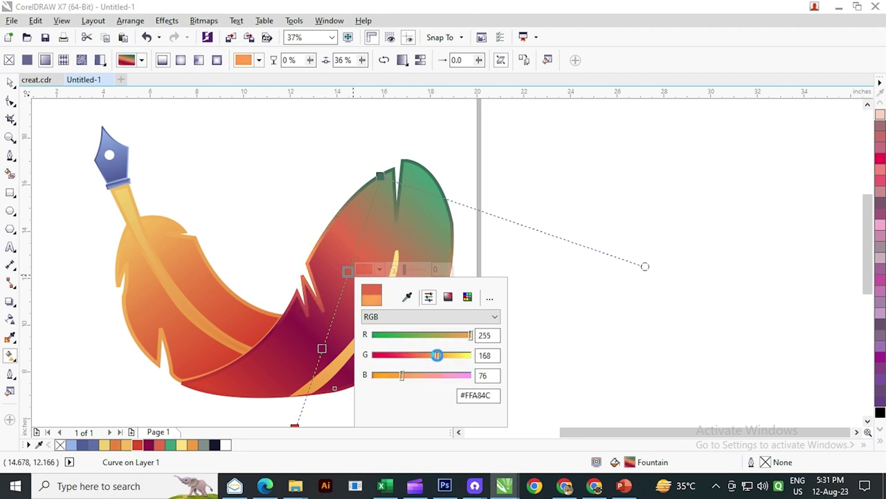
- Raise the red component of the outline gradient's dark purple stop to turn it crimson
click(327, 344)
click(322, 348)
click(353, 346)
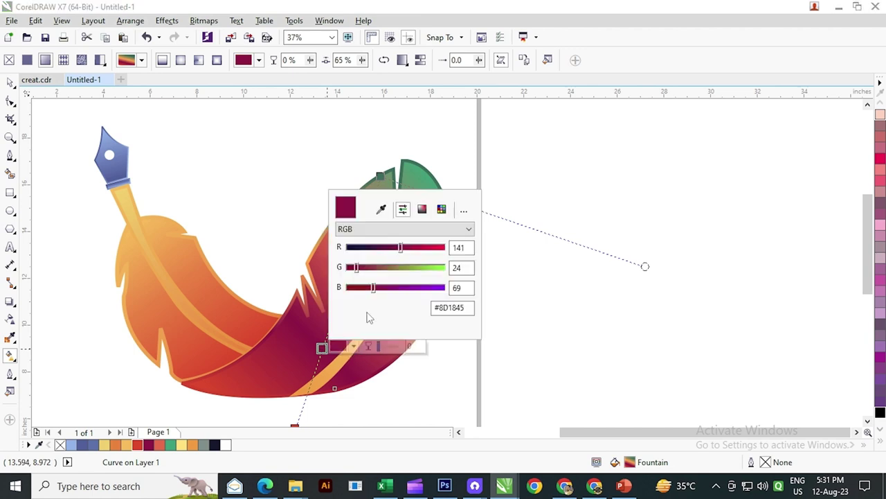
drag(394, 250, 431, 248)
- Try golden yellow R221 G163 B0 for the outline gradient's red stop below the feather
drag(309, 390, 374, 287)
click(359, 324)
click(391, 323)
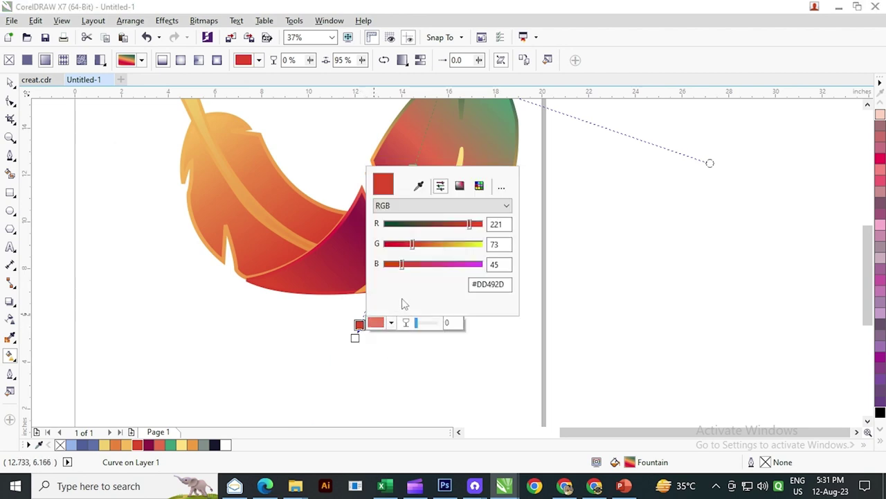
drag(414, 248, 441, 248)
mouse_move(401, 265)
mouse_down()
mouse_move(415, 265)
mouse_move(389, 269)
mouse_up()
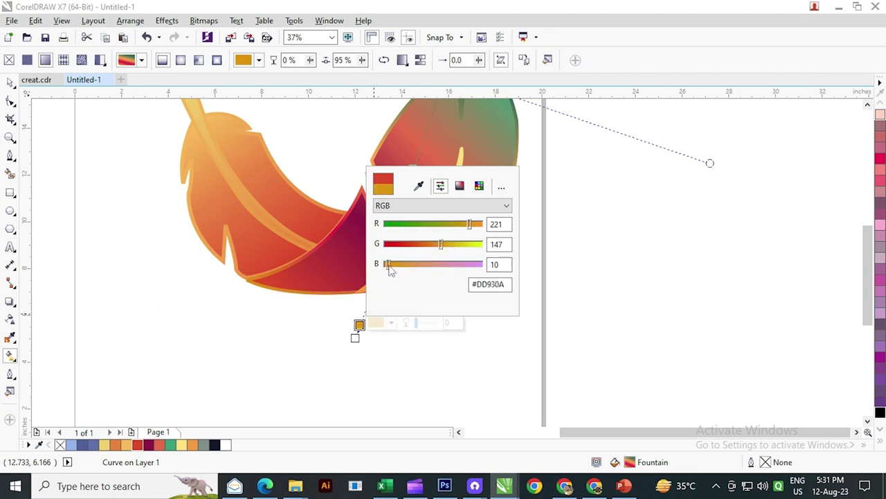
drag(440, 246, 447, 247)
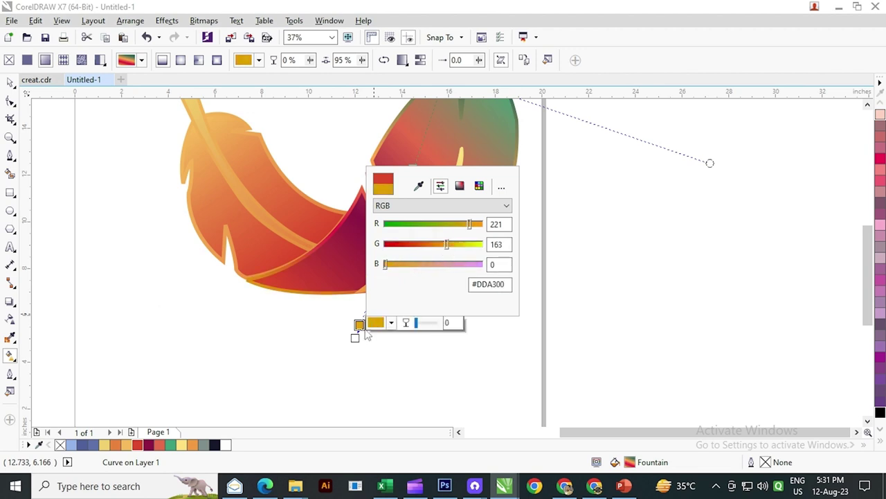
- Recolor the outline gradient's 95% stop to the document palette's deeper orange and move it to 90%
click(360, 325)
click(196, 446)
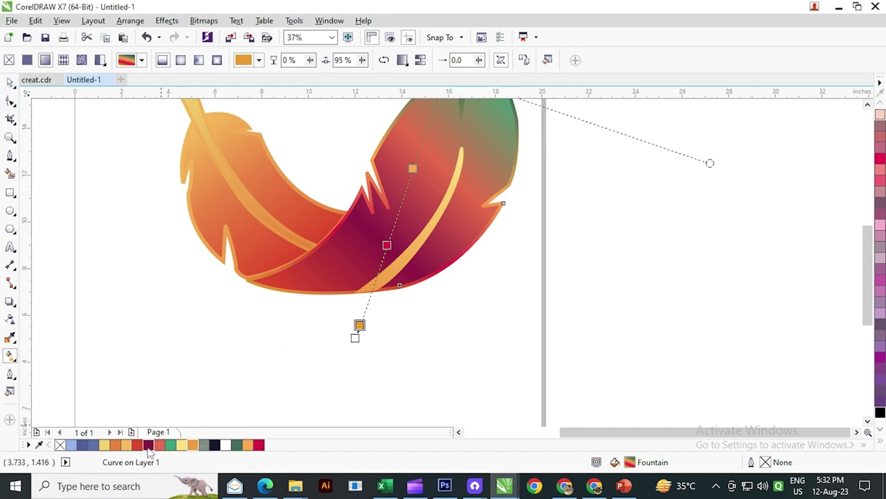
click(116, 446)
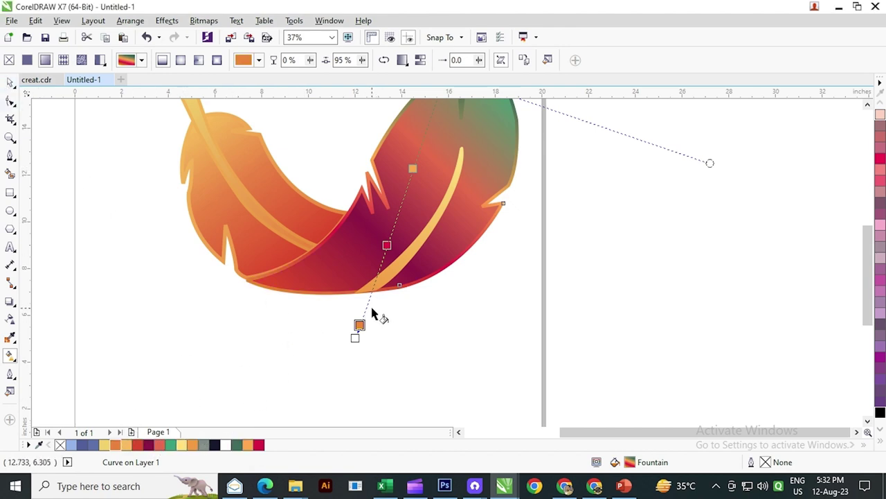
mouse_move(360, 323)
mouse_down()
mouse_move(365, 296)
mouse_move(368, 311)
mouse_up()
key(ctrl+z)
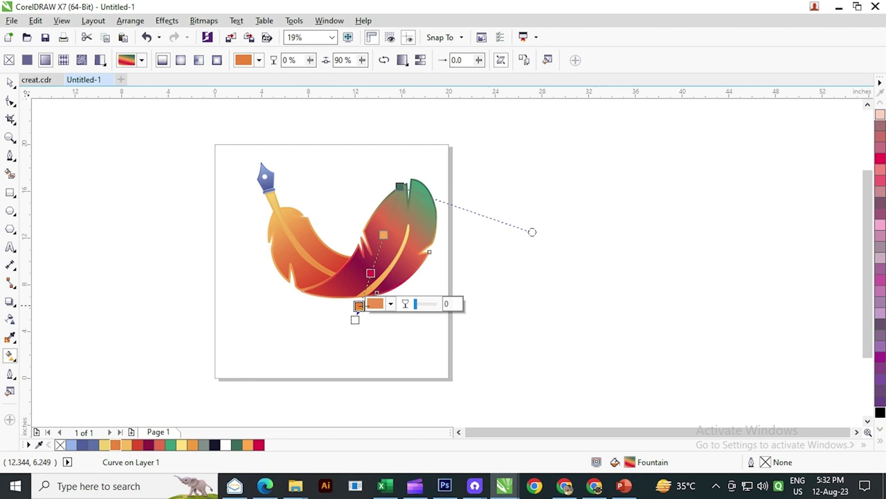
- Select all the objects of the nib and feather logo and group them
click(9, 82)
click(127, 220)
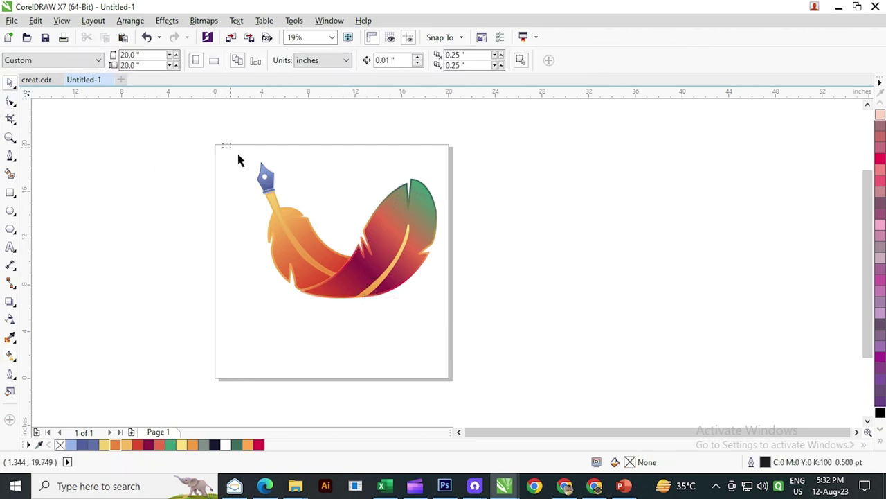
drag(237, 159, 483, 346)
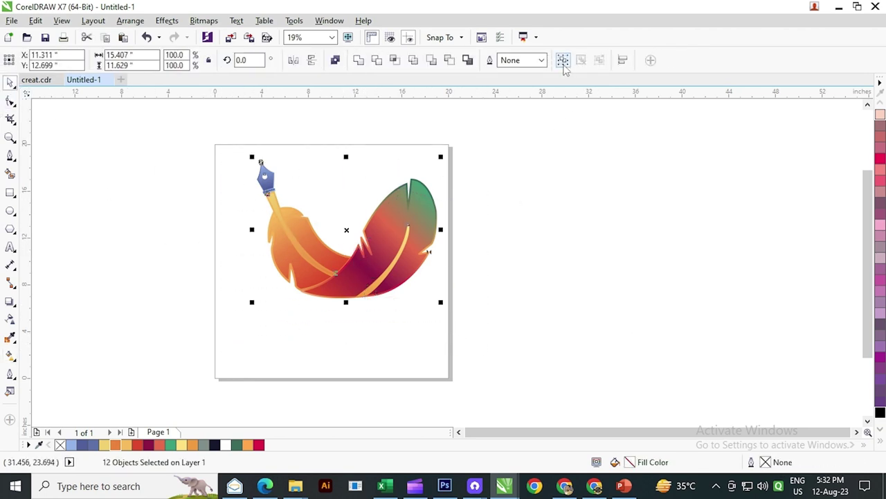
key(ctrl+g)
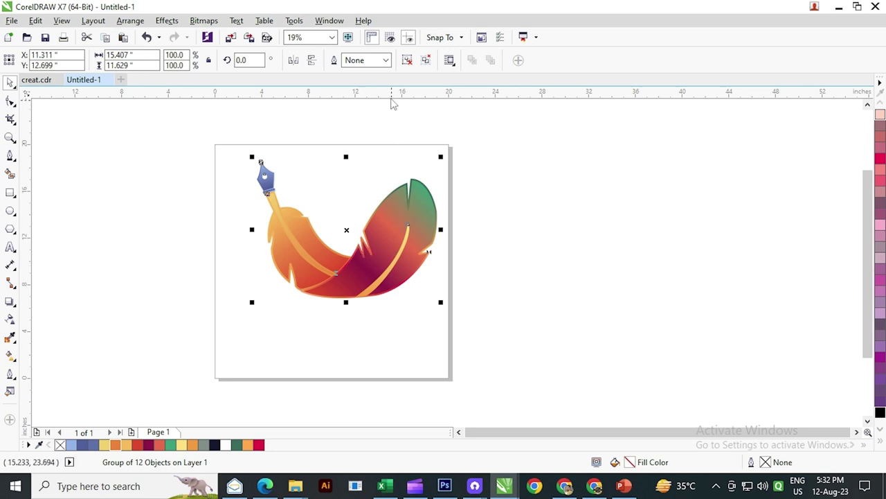
- Center the logo group on the page and add a page-size background rectangle behind it
key(p)
click(509, 224)
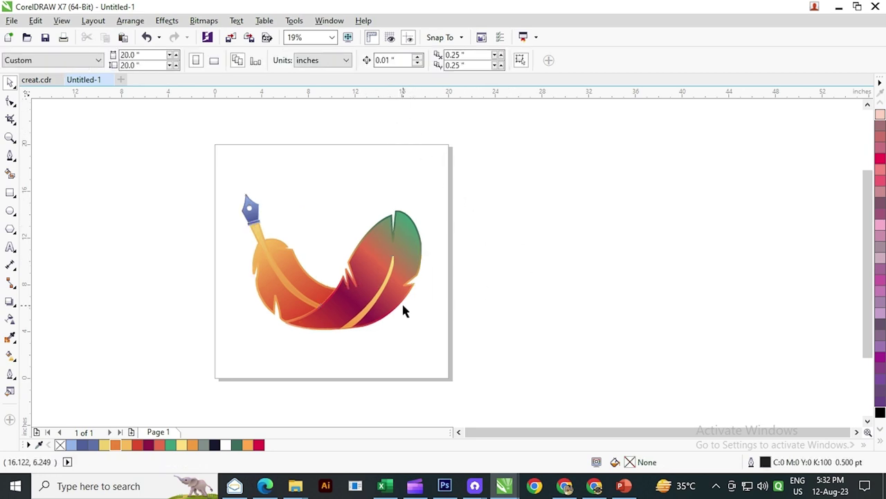
click(380, 308)
click(386, 173)
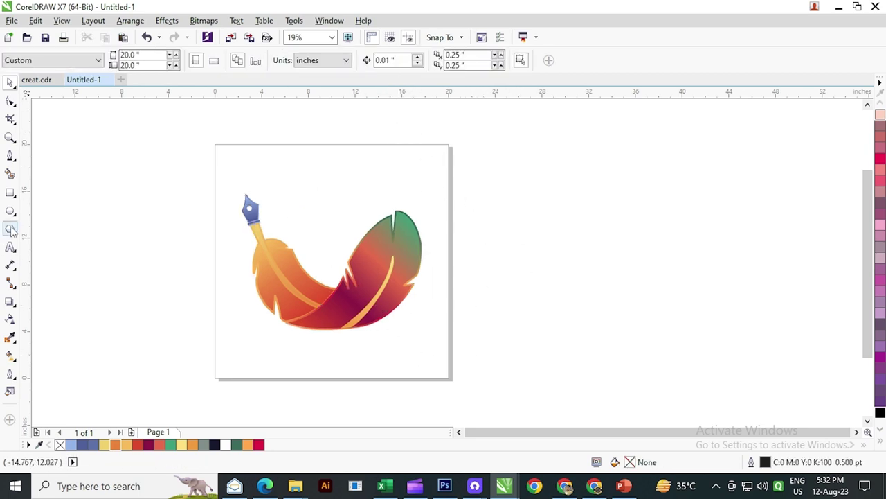
double_click(10, 192)
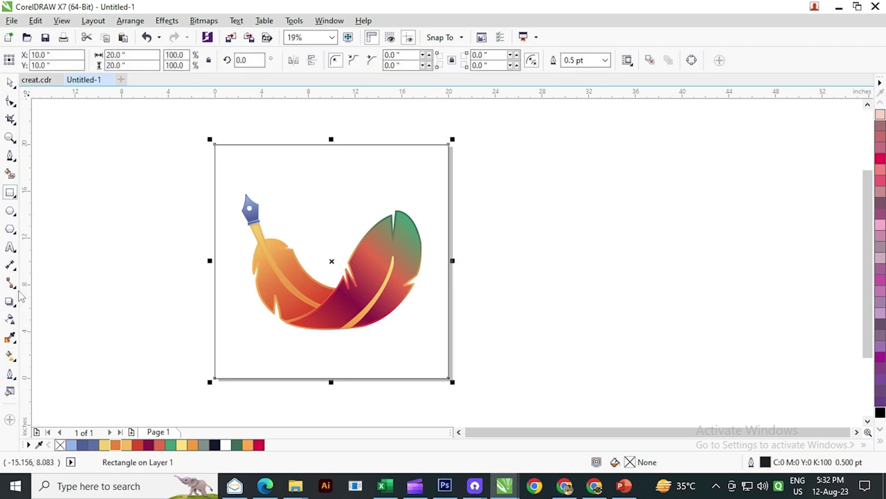
- Give the background rectangle a vertical linear gradient from the document palette's grey-green at the top to dark navy at the bottom
click(11, 354)
drag(278, 144, 288, 374)
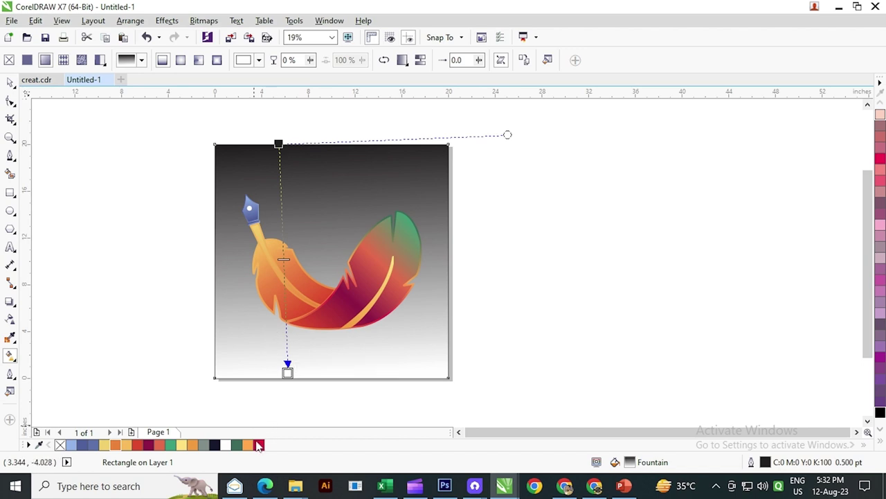
click(277, 145)
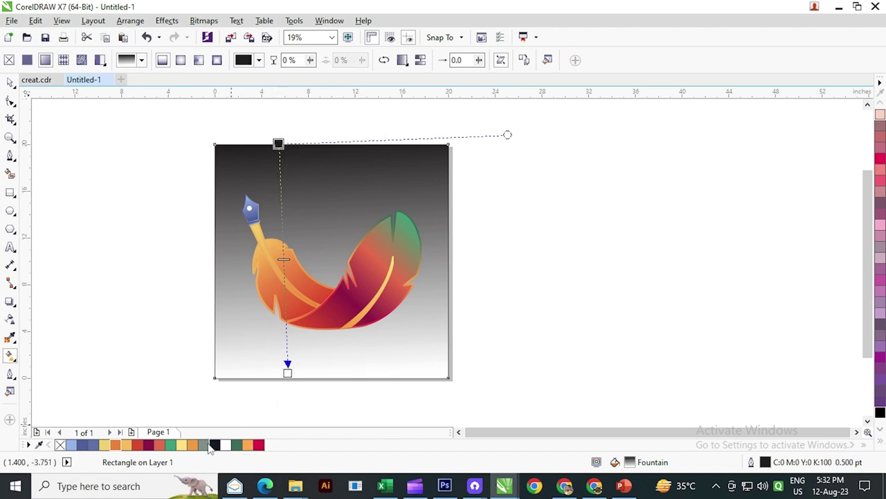
click(206, 446)
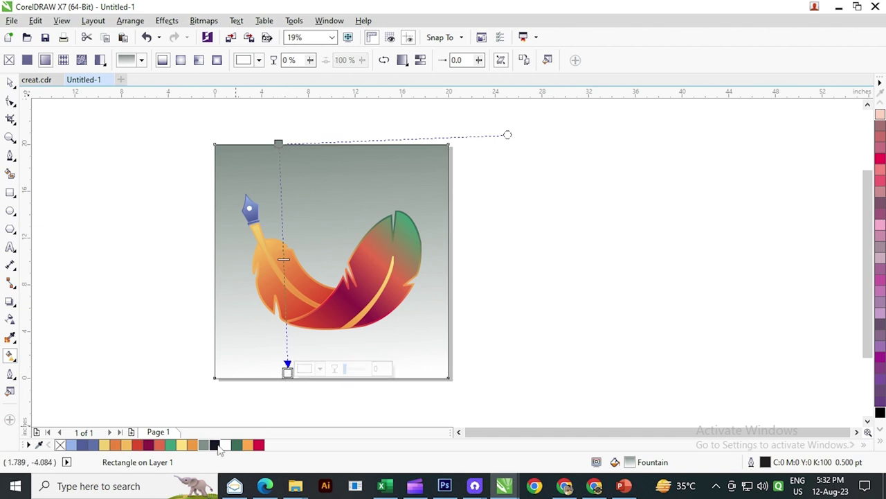
click(216, 446)
- Run the background gradient diagonally from outside the page's upper-left corner to the lower middle of the feather
drag(287, 372, 432, 387)
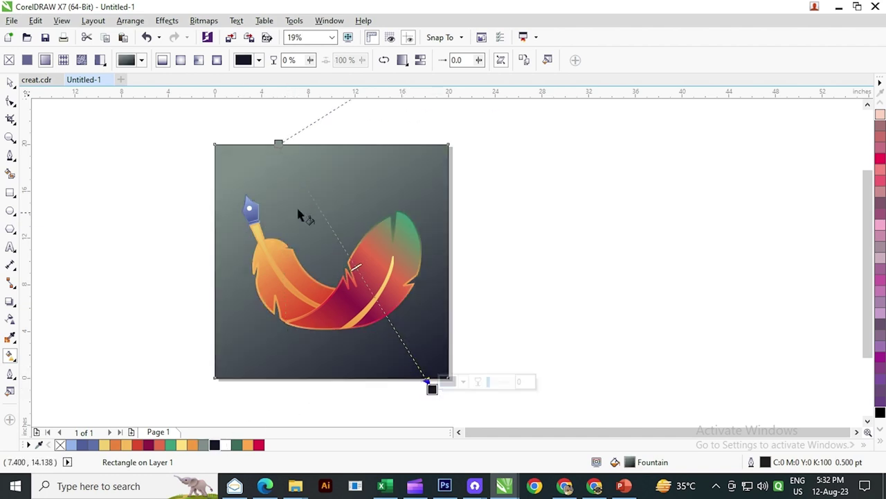
drag(277, 143, 221, 131)
drag(432, 388, 381, 330)
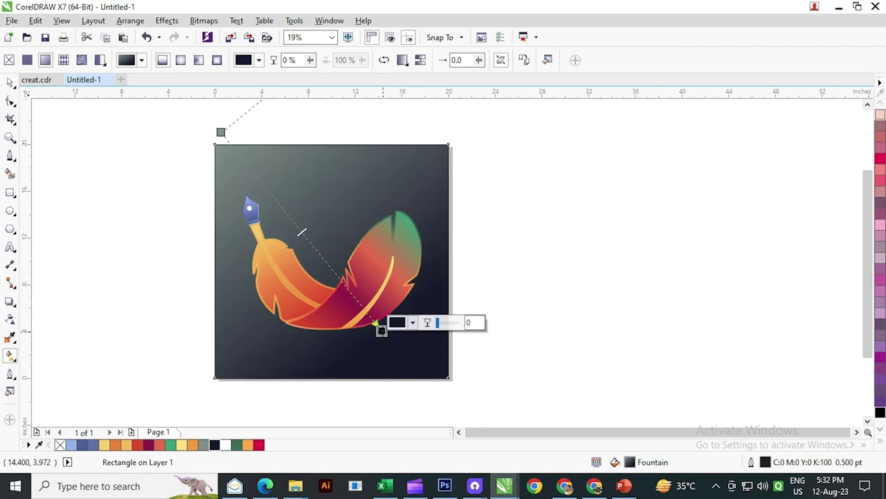
click(220, 136)
drag(221, 136, 196, 127)
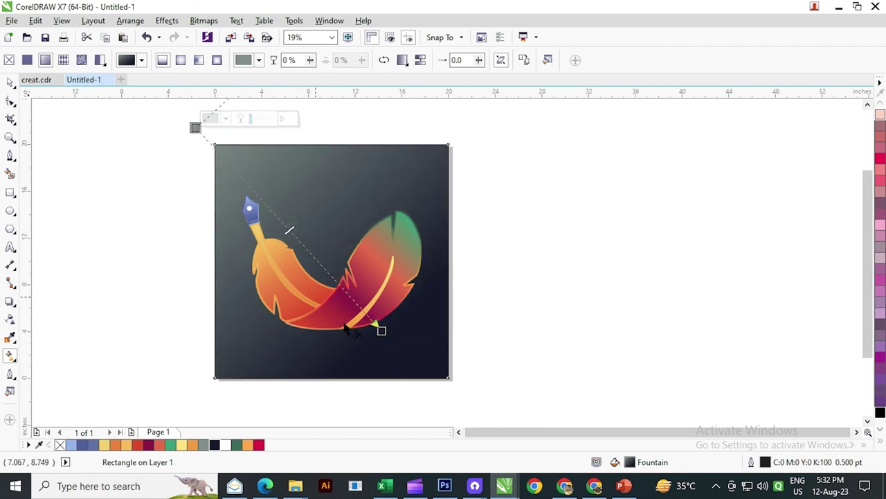
mouse_move(381, 329)
mouse_down()
mouse_move(360, 316)
mouse_move(367, 322)
mouse_up()
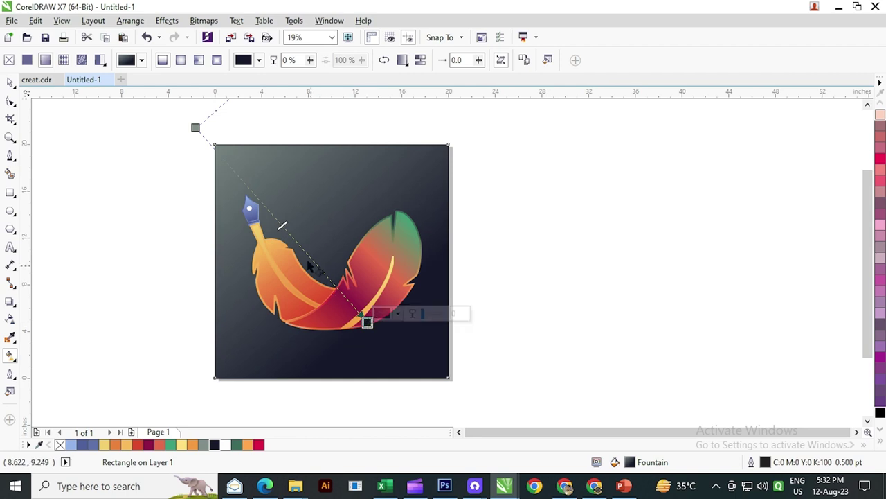
drag(255, 196, 238, 174)
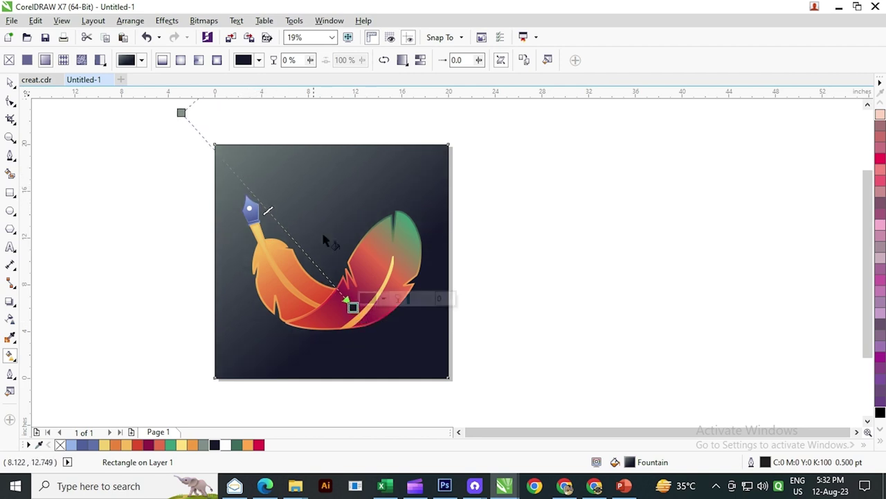
- Reverse the background gradient so navy starts near the nib and grey-green ends well beyond the page's lower-right corner
drag(352, 307, 446, 377)
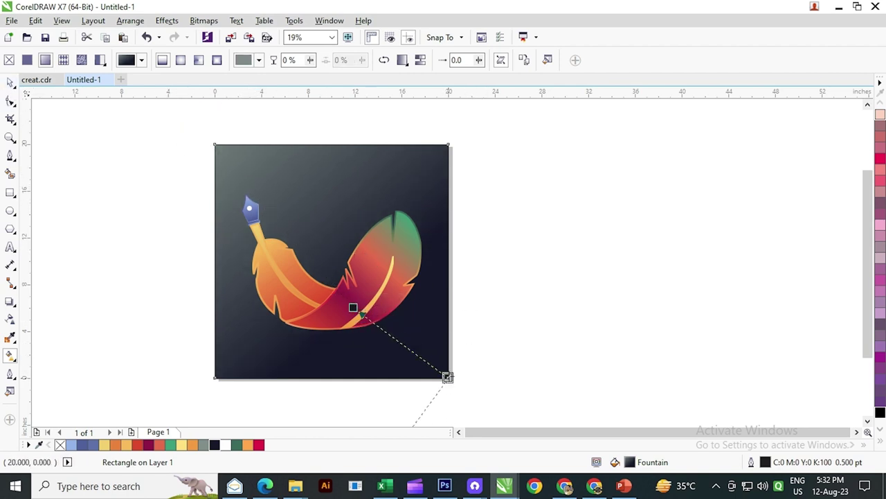
drag(353, 307, 241, 183)
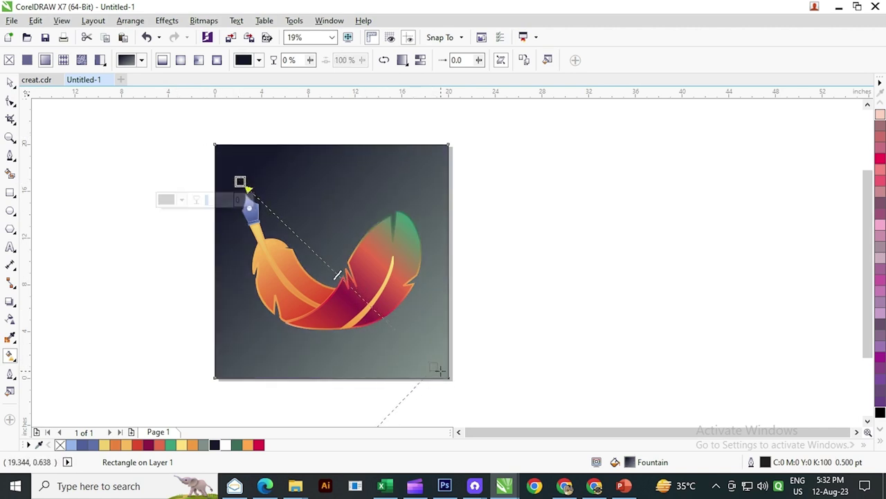
drag(439, 371, 617, 398)
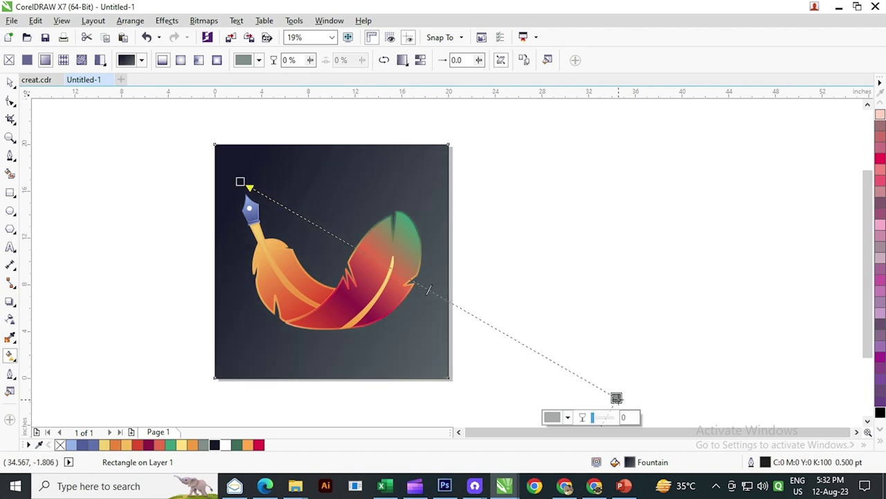
- Fill the background rectangle with the document palette's solid dark navy
click(9, 82)
click(64, 157)
drag(215, 223, 253, 198)
click(302, 148)
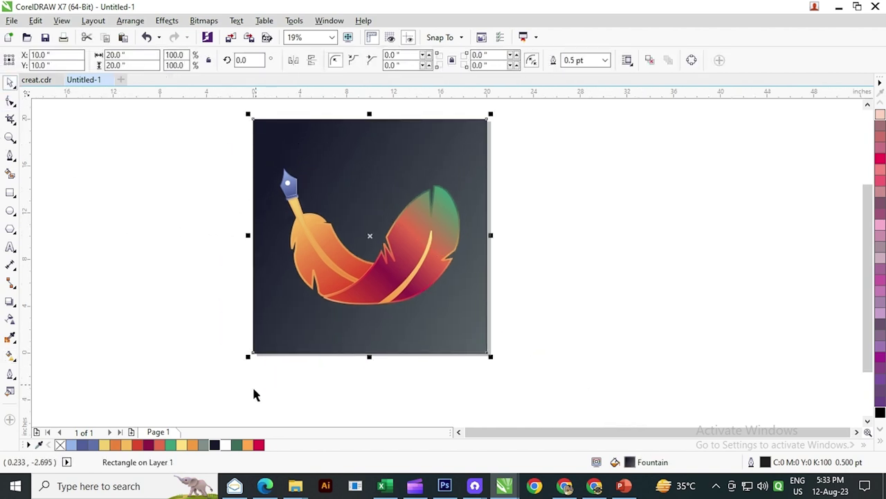
click(215, 444)
click(185, 353)
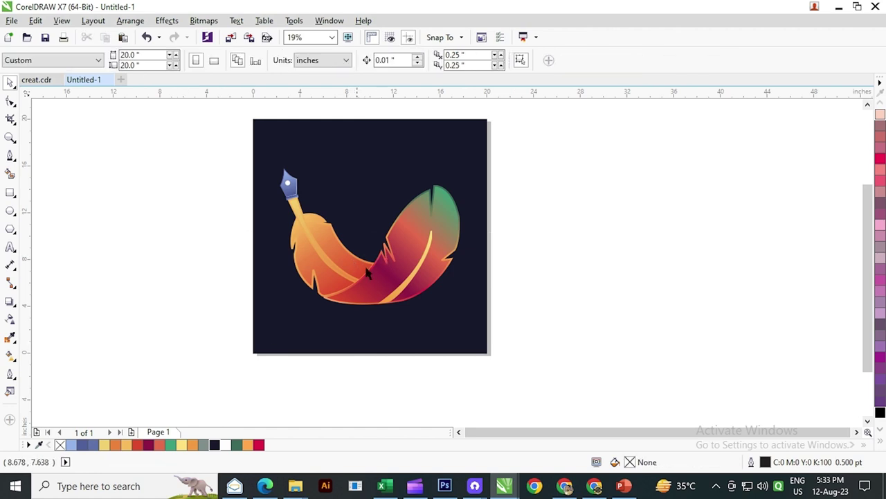
- Scale the logo group up proportionally about its center to about 112.6%, roughly 17.4 by 13.1 inches
drag(392, 272, 339, 296)
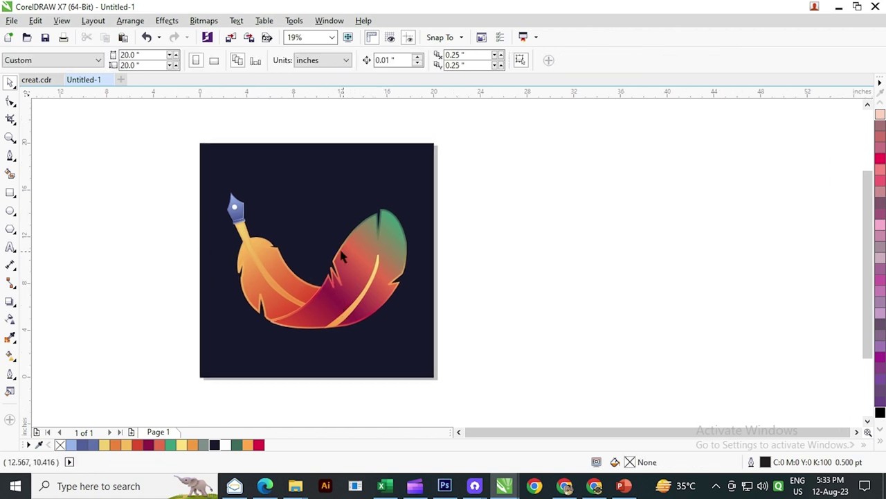
drag(167, 185, 433, 366)
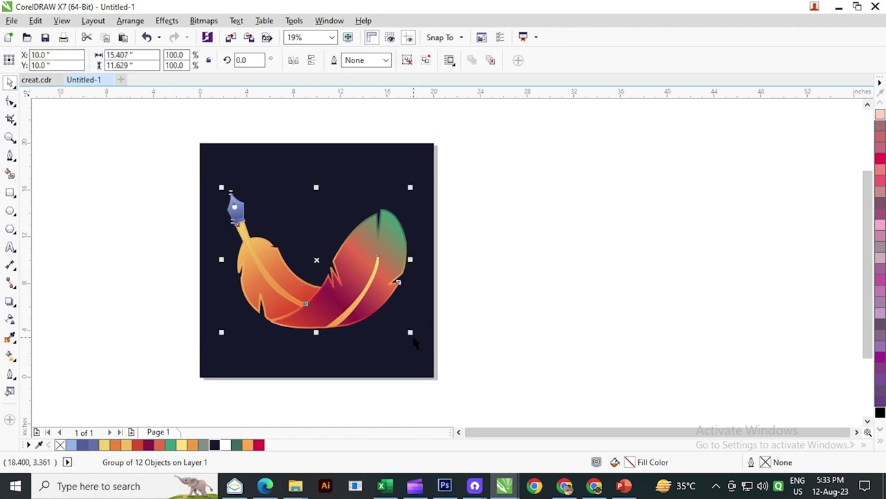
drag(410, 333, 424, 351)
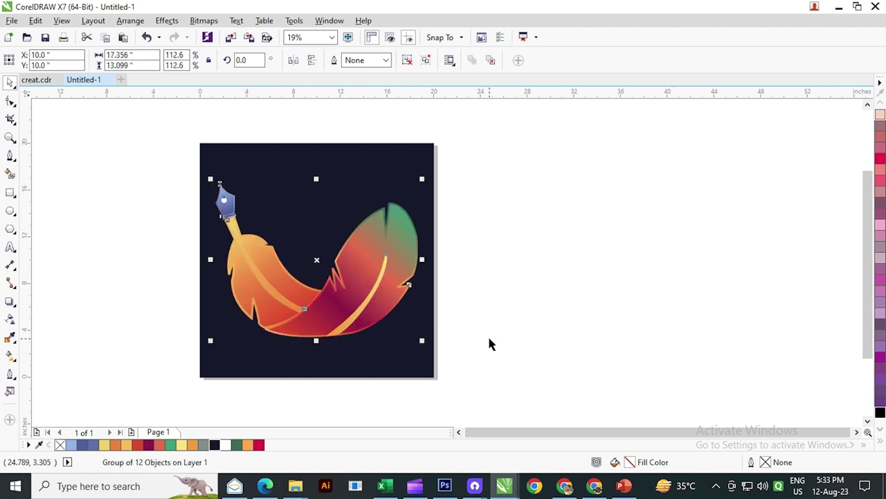
click(524, 249)
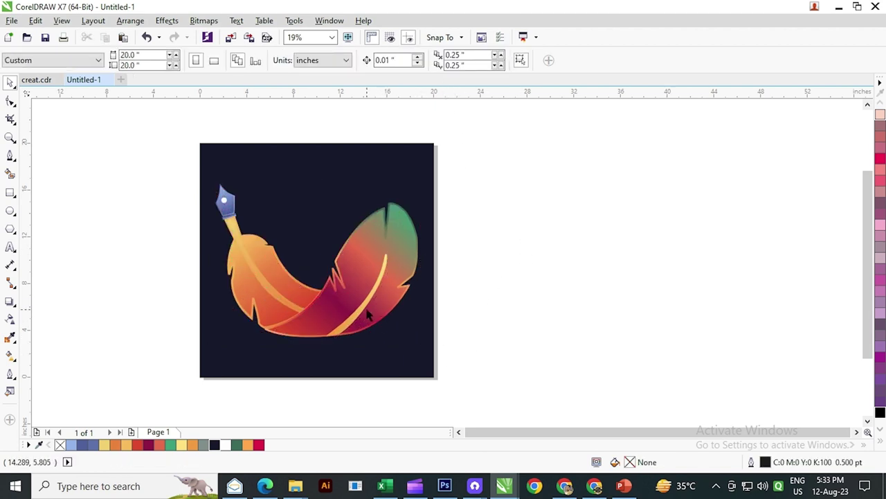
- Ungroup the logo and select the golden vein on the right half of the feather for a check
click(363, 304)
click(407, 60)
click(476, 264)
click(372, 308)
scroll(360, 309, up, 2)
scroll(359, 306, down, 2)
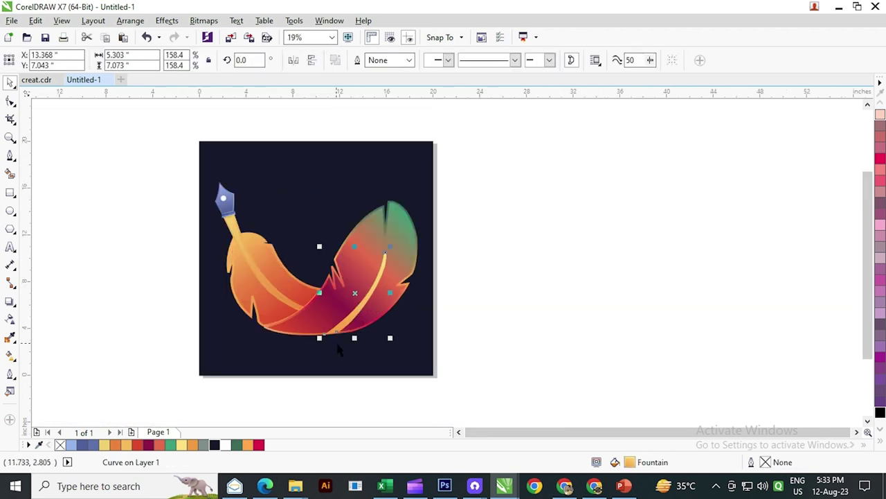
click(453, 349)
drag(445, 328, 440, 355)
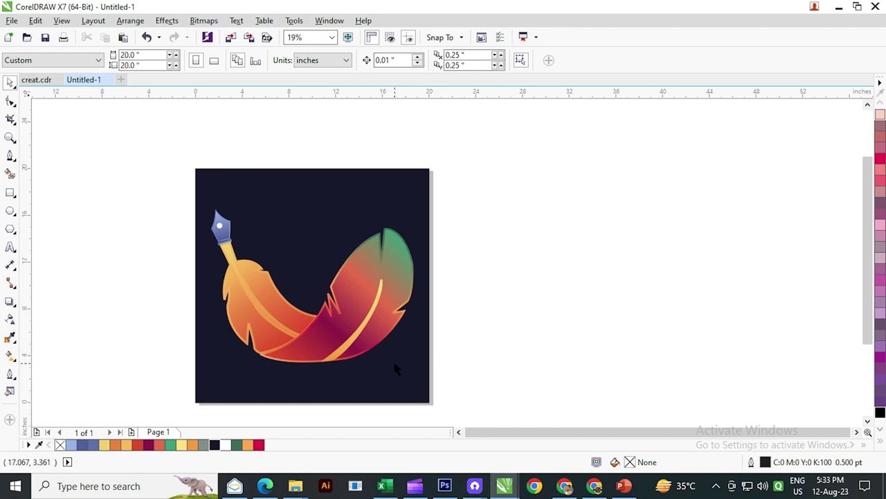
- Select all the nib and feather objects on the navy background and group them again
scroll(300, 277, up, 1)
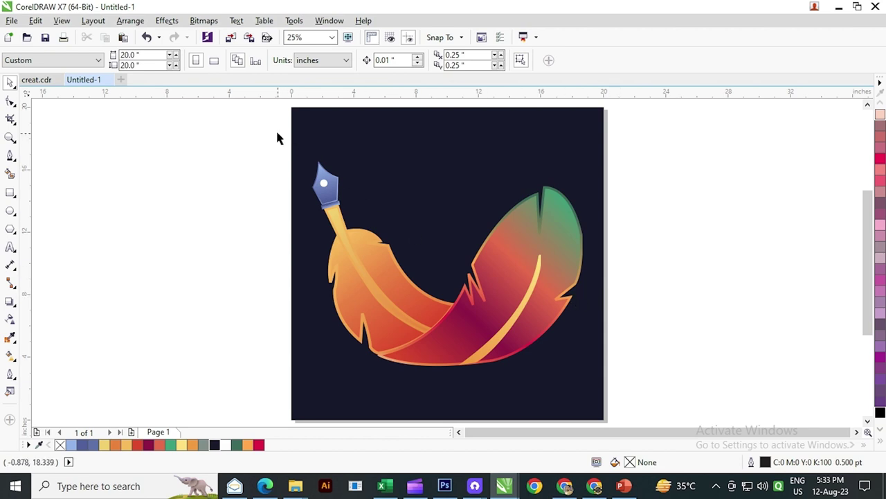
drag(277, 135, 608, 410)
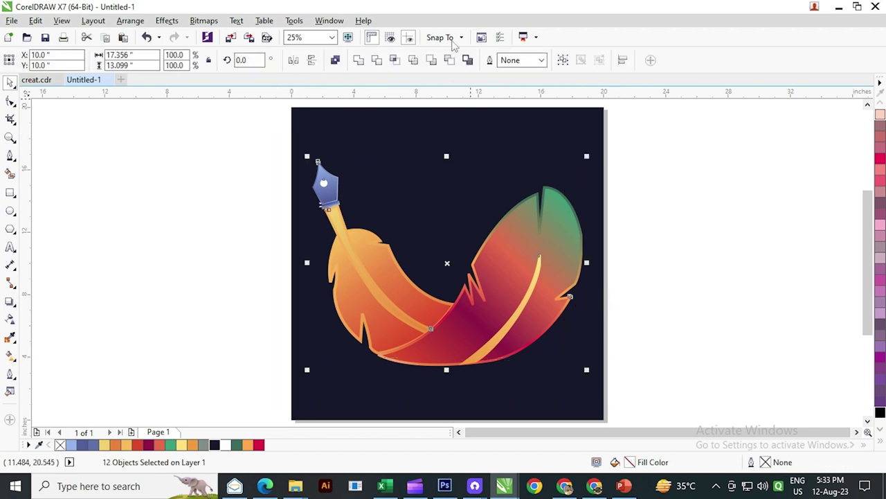
click(562, 60)
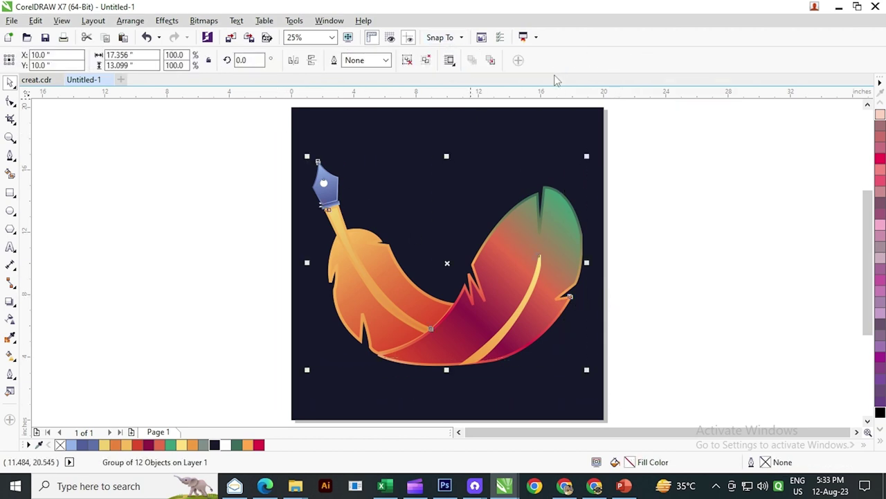
- Apply a drop shadow across the logo group, colored white with the Normal merge mode, keeping its original direction
click(9, 303)
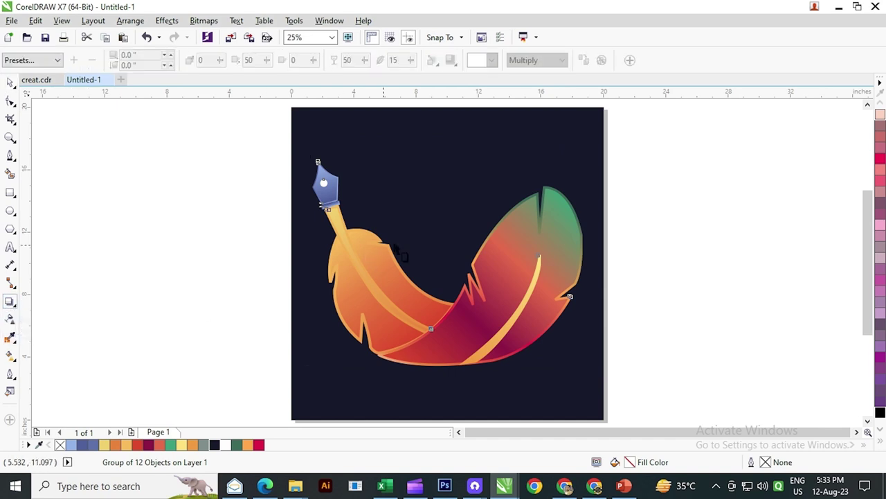
drag(323, 178, 581, 259)
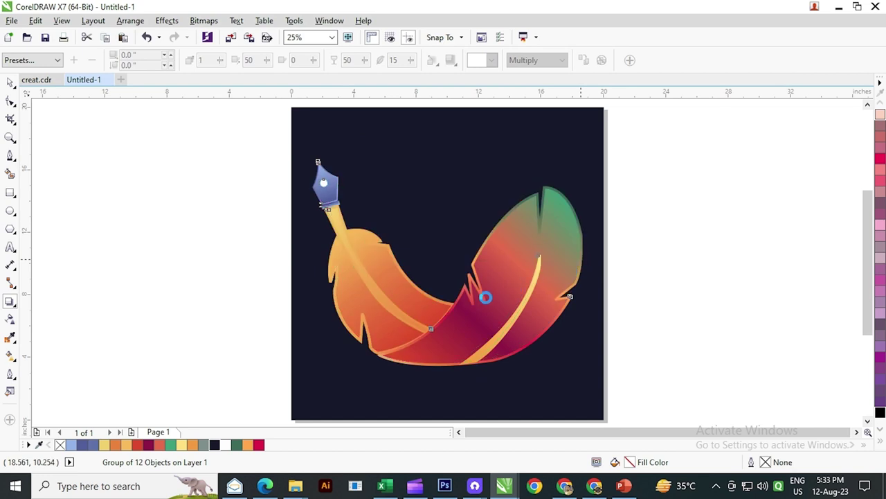
click(491, 61)
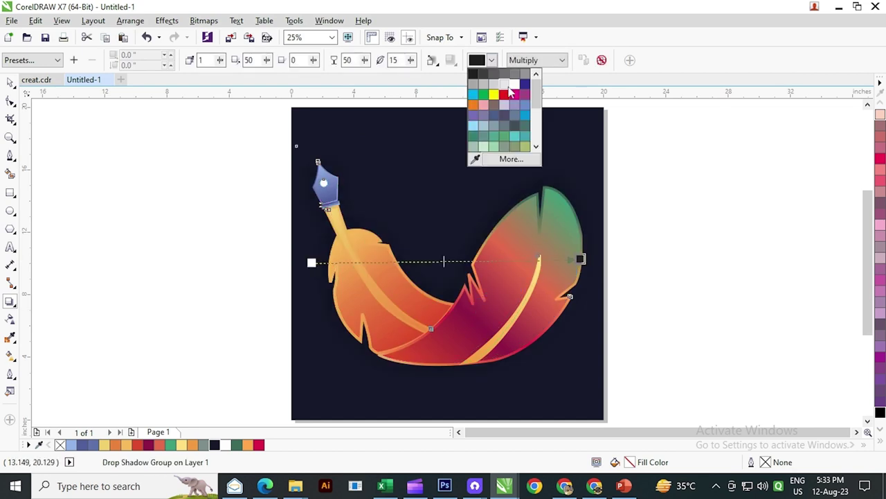
click(514, 84)
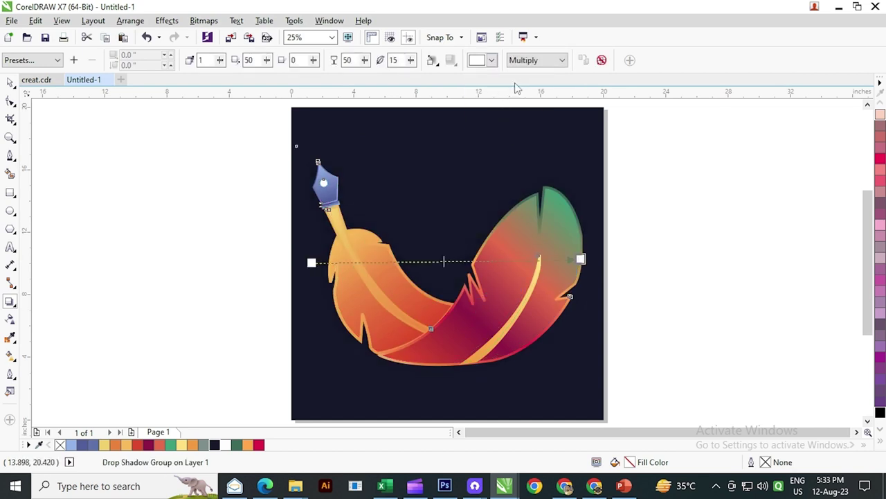
click(520, 61)
click(521, 70)
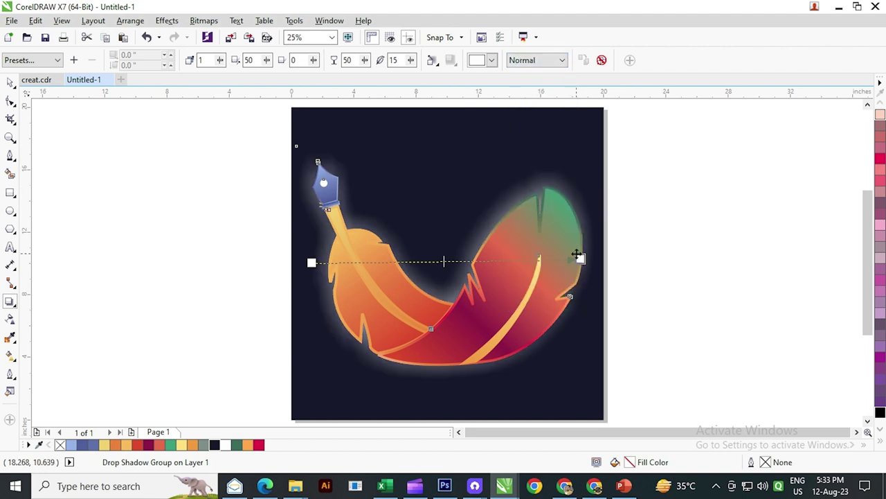
drag(581, 259, 570, 259)
key(ctrl+z)
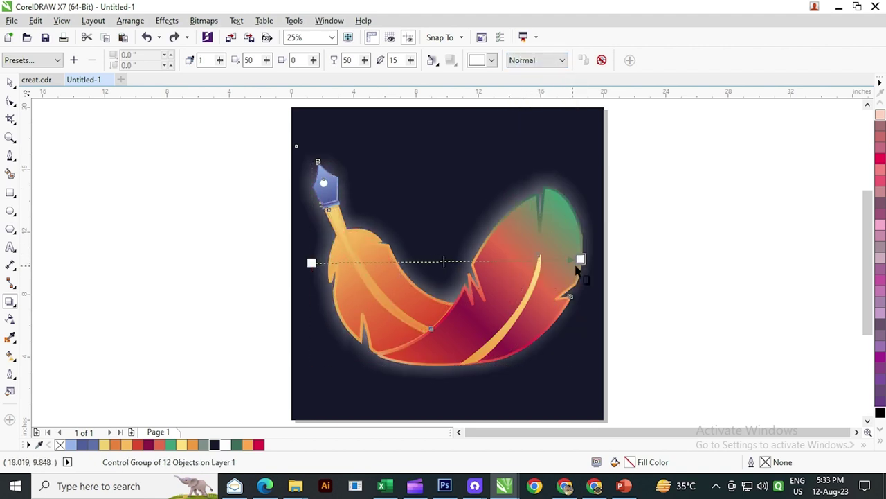
- Set the logo shadow's feathering to 4 and opacity to 30, and adjust its direction to 360
double_click(397, 60)
text(4)
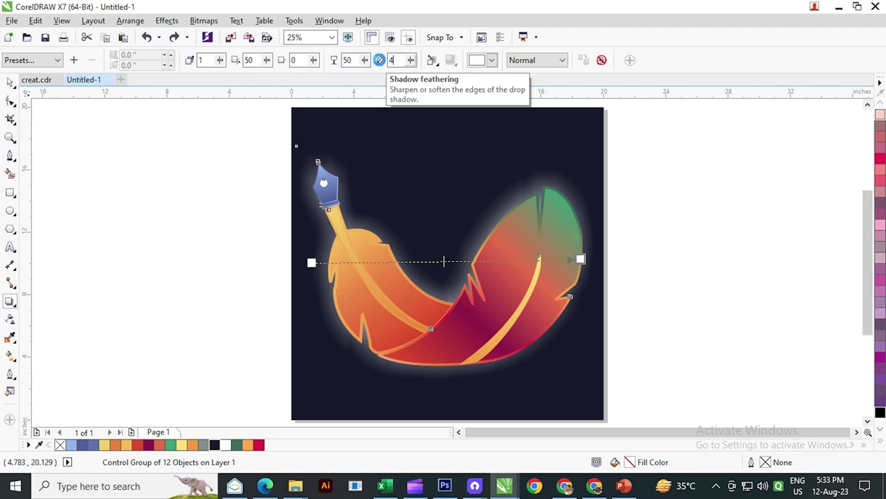
key(Return)
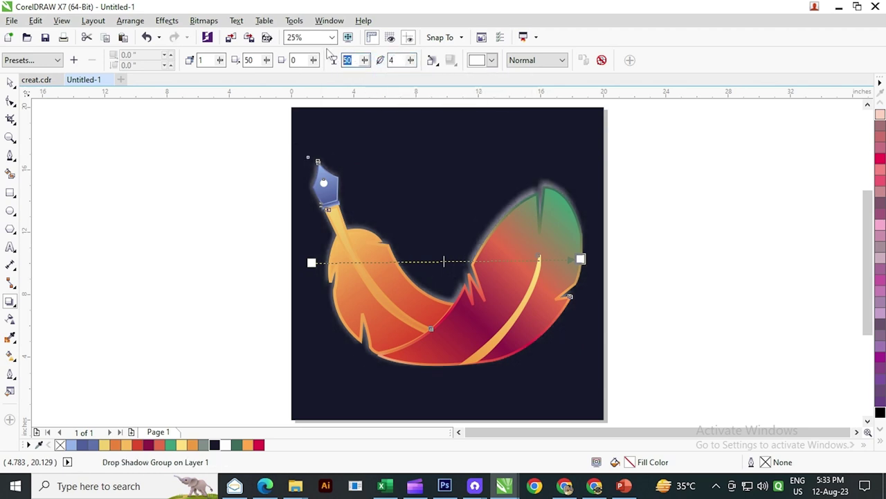
text(30)
key(Return)
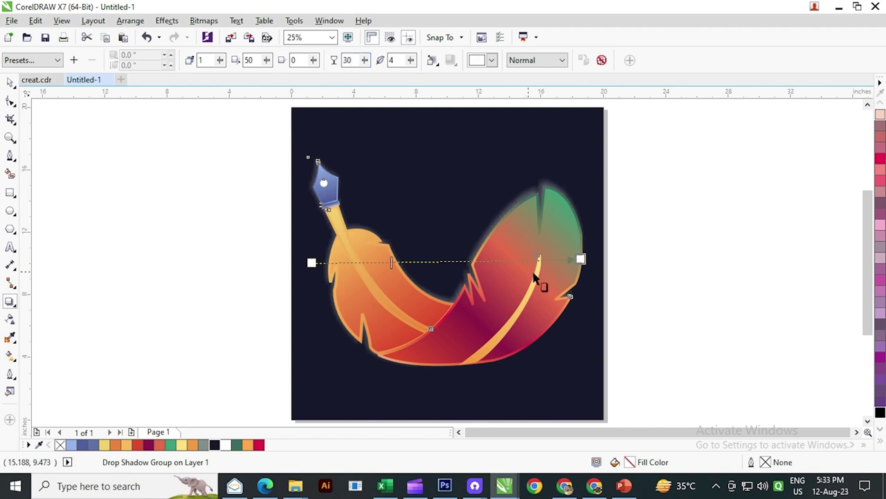
mouse_move(580, 259)
mouse_down()
mouse_move(593, 261)
mouse_move(585, 263)
mouse_up()
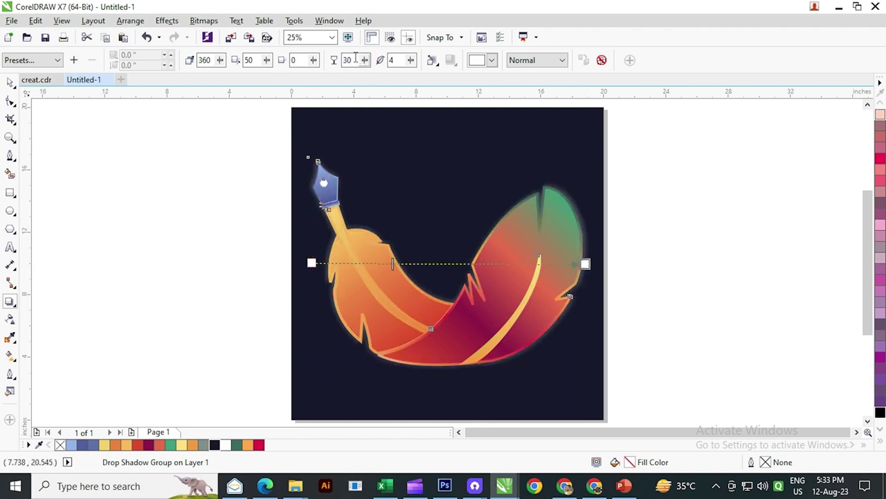
- Set the logo shadow's opacity to 80 and recolor it dark slate purple, trying yellow and a lighter muted purple first
text(80)
key(Return)
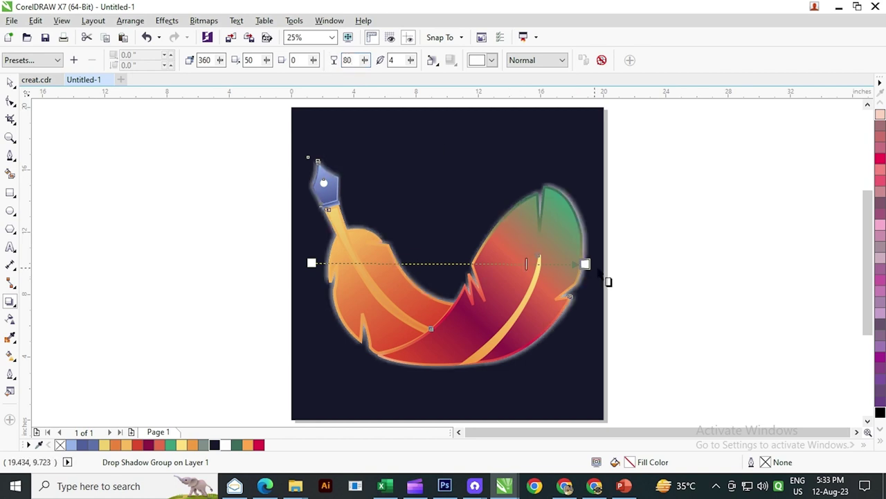
click(491, 60)
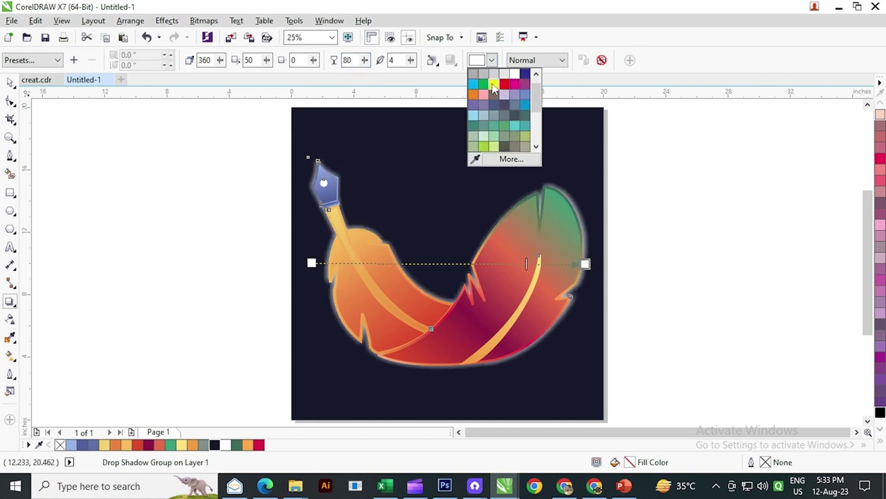
click(494, 84)
click(491, 60)
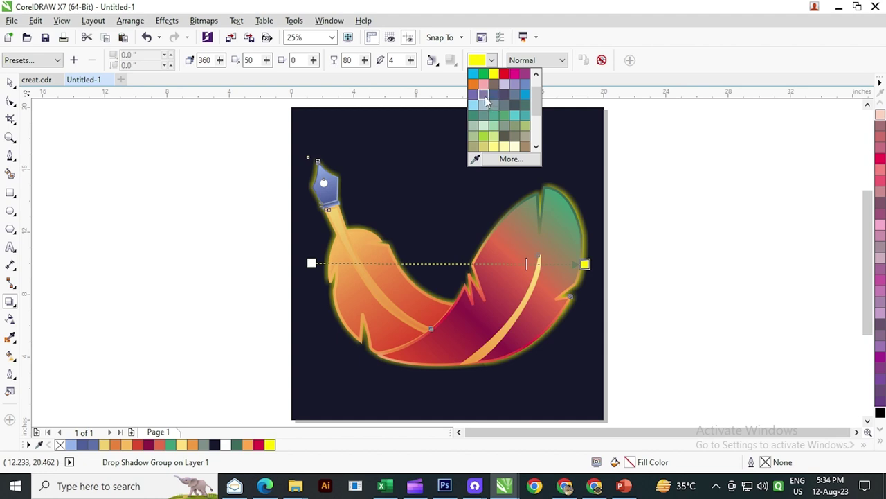
click(485, 95)
click(491, 60)
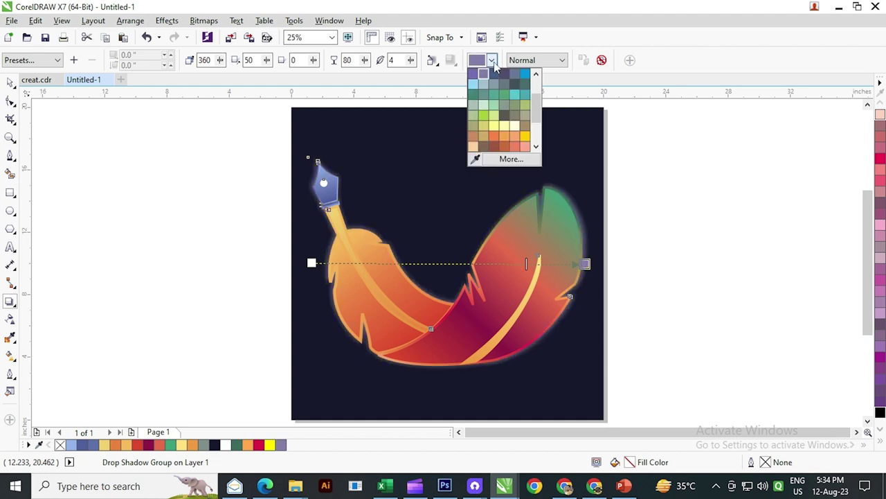
click(497, 73)
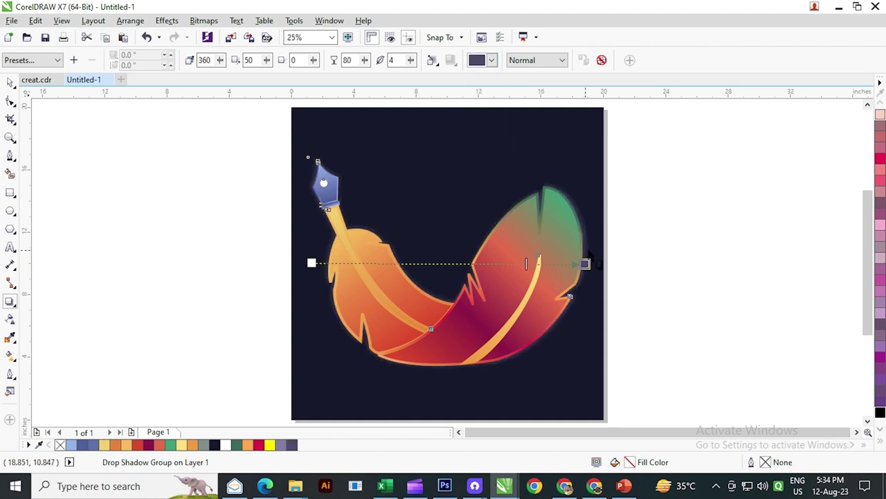
- Pull the end of the logo's shadow slightly inward, set its feathering to 6, and deselect the artwork
drag(585, 264, 581, 265)
double_click(392, 61)
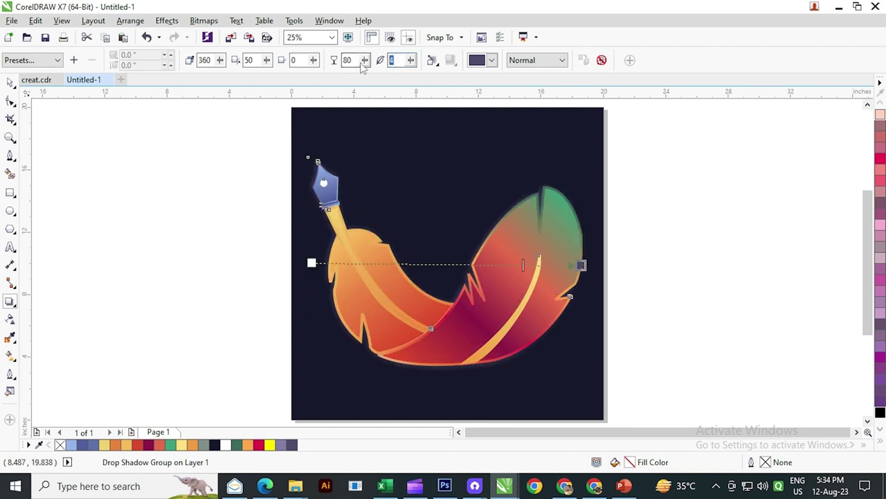
text(6)
key(Return)
click(10, 82)
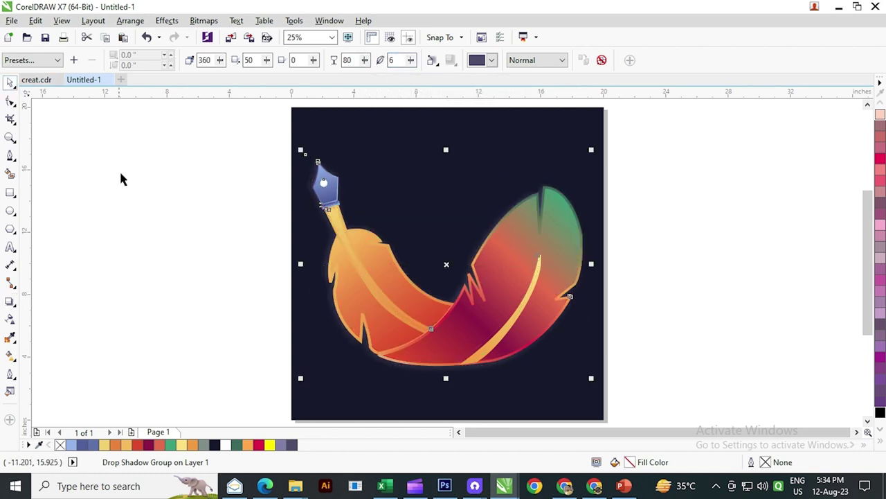
click(121, 179)
scroll(232, 169, down, 1)
scroll(318, 248, up, 1)
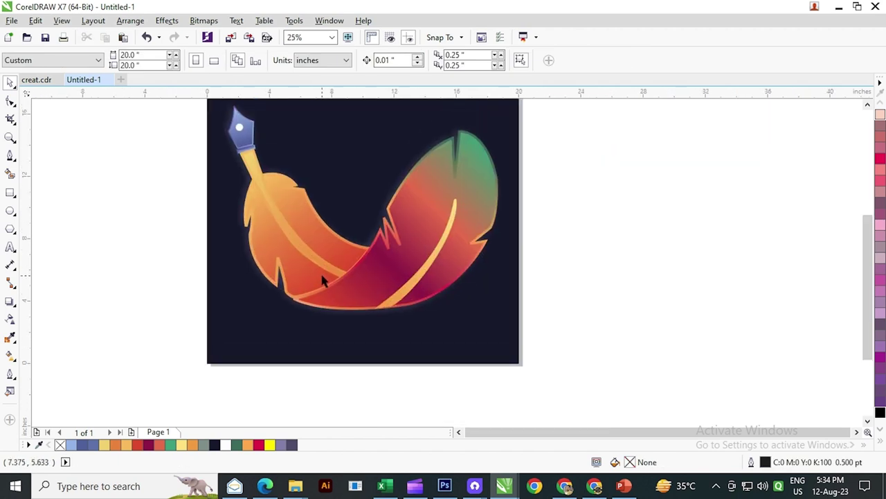